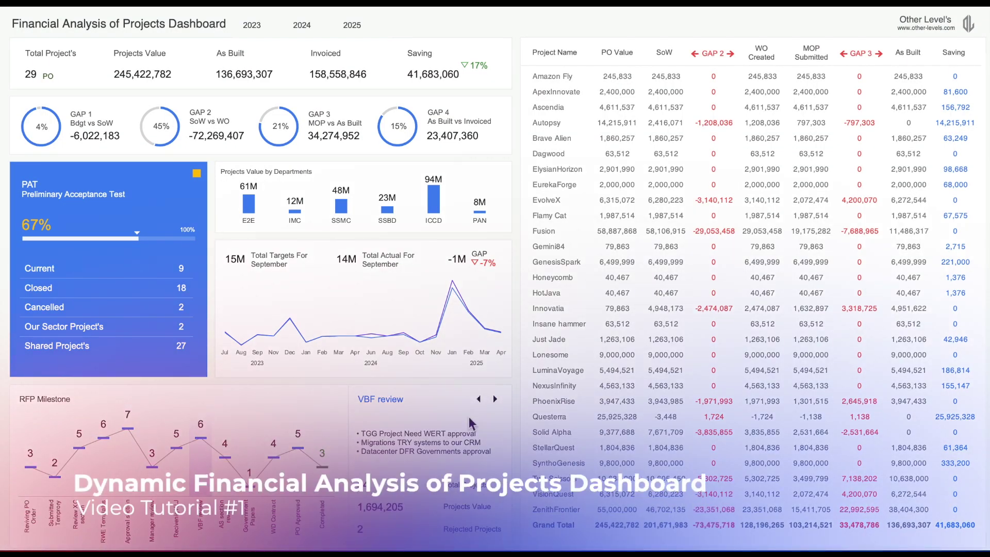
# Filter the dashboard by 2024, 2025 and 2023 individually, and extend the 2023 selection with 2024 and 2025
pyautogui.click(302, 28)
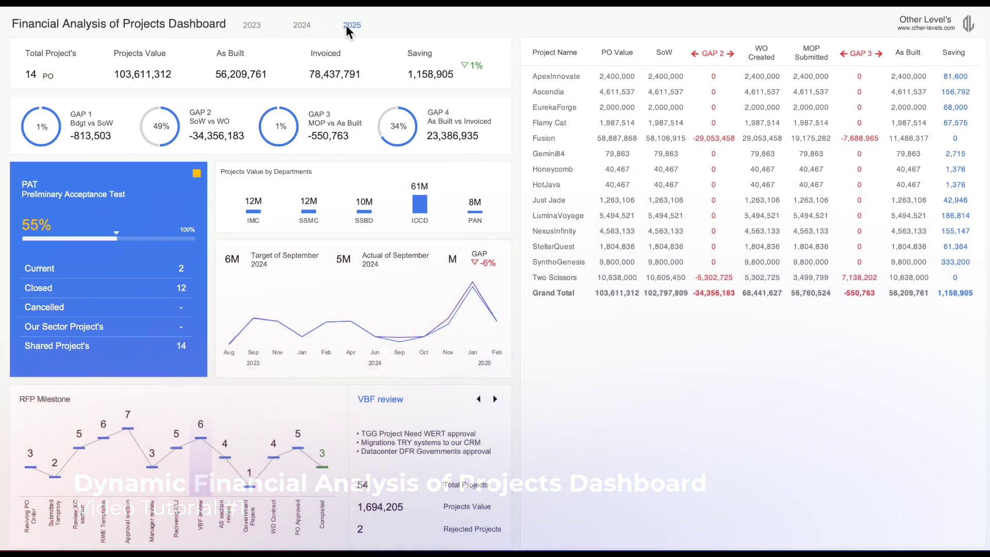
pyautogui.click(346, 26)
pyautogui.click(251, 25)
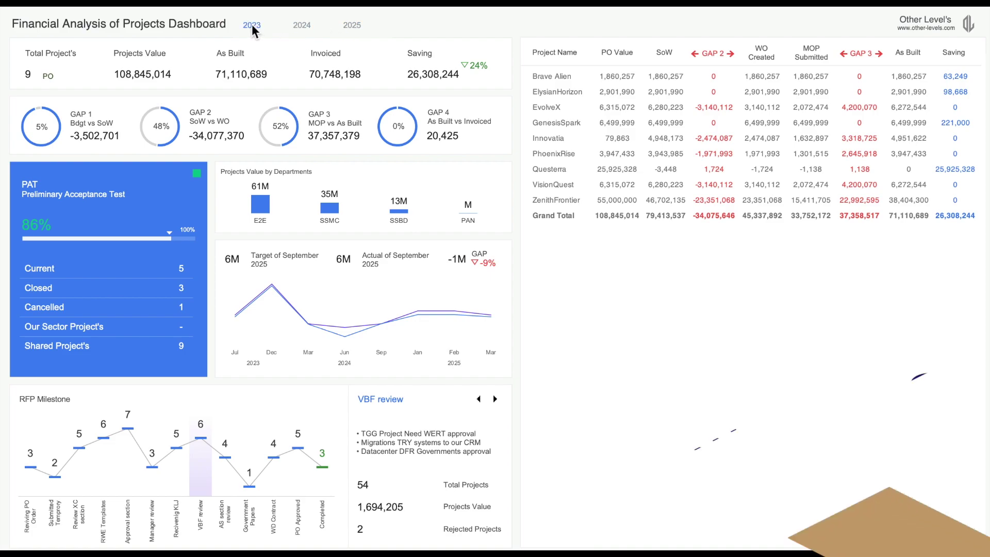
pyautogui.keyDown('ctrl'); pyautogui.click(310, 27); pyautogui.keyUp('ctrl')
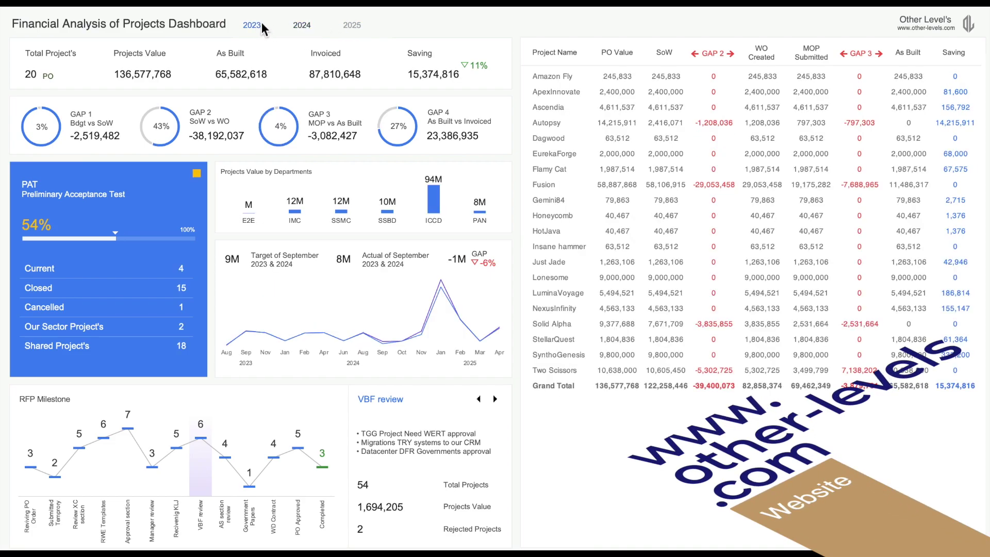
pyautogui.keyDown('ctrl'); pyautogui.click(352, 26); pyautogui.keyUp('ctrl')
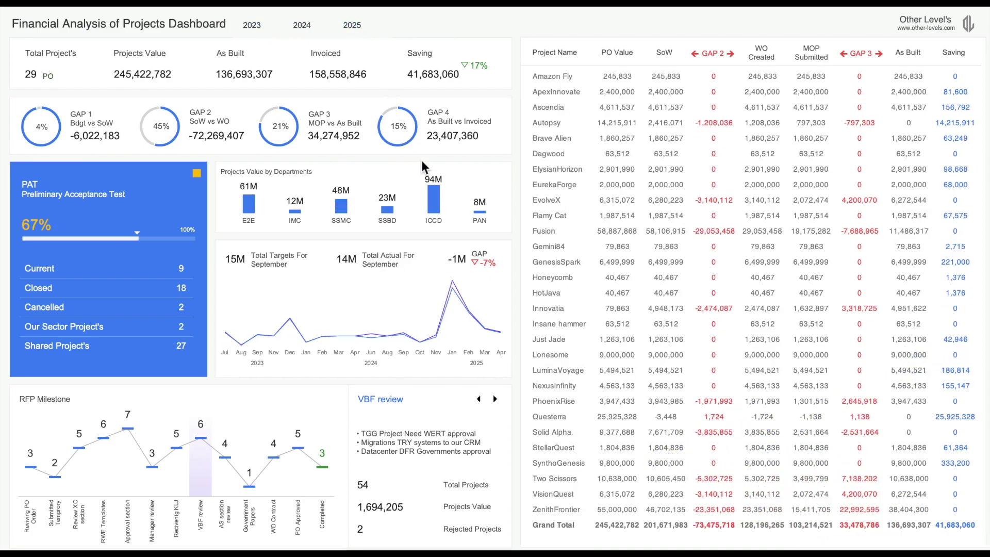
# Advance the RFP Milestone details stage by stage from VBF review through AS section review and beyond
pyautogui.click(494, 399)
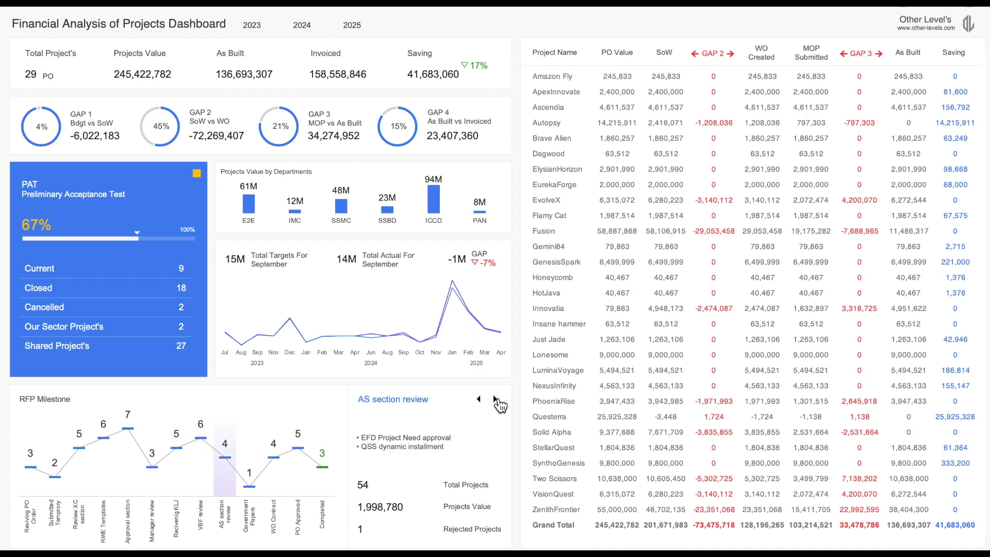
pyautogui.click(495, 399)
pyautogui.click(494, 399)
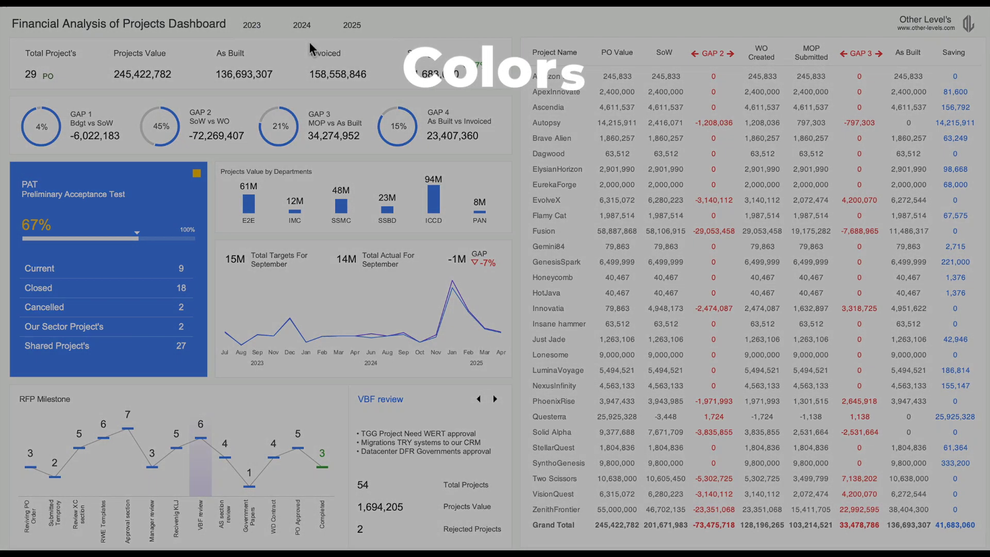
# Switch the dashboard's year filter to 2024 and 2025, and combine 2023 with 2024 and 2025
pyautogui.click(301, 24)
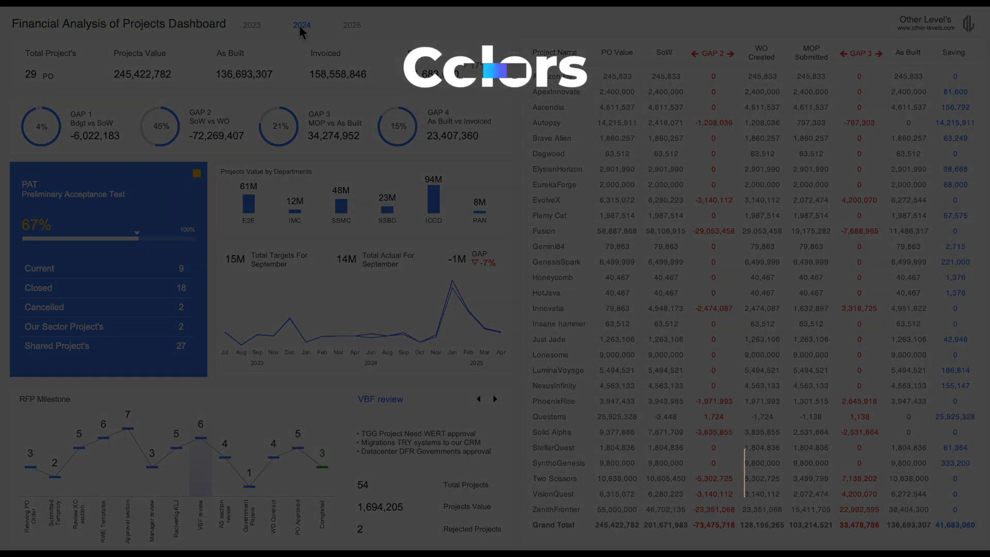
pyautogui.click(352, 25)
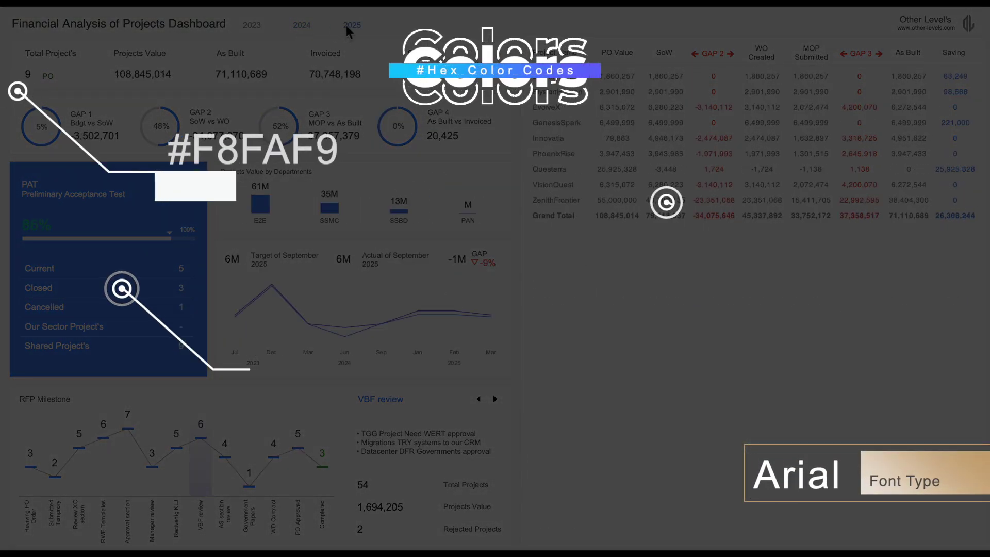
pyautogui.moveTo(253, 27); pyautogui.dragTo(286, 27)
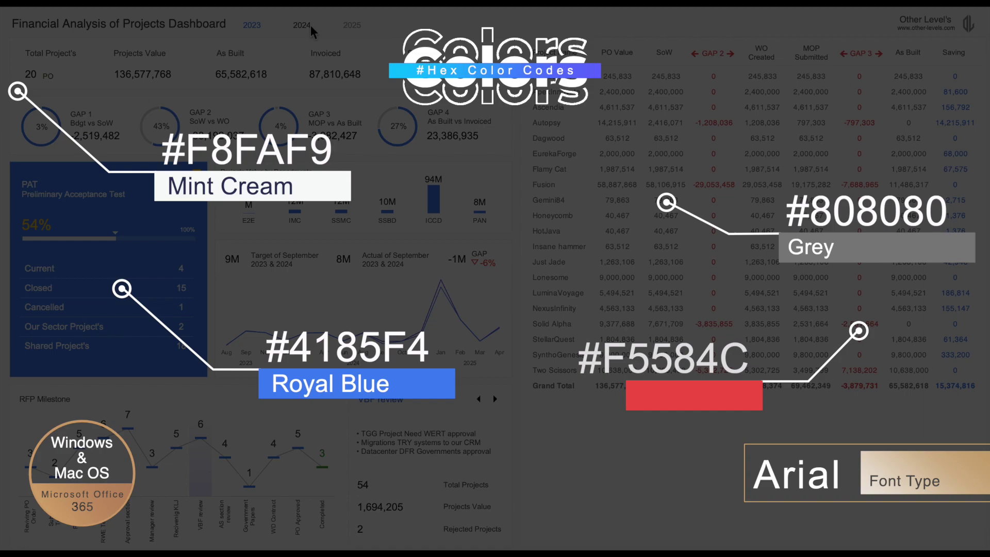
pyautogui.keyDown('ctrl'); pyautogui.click(356, 28); pyautogui.keyUp('ctrl')
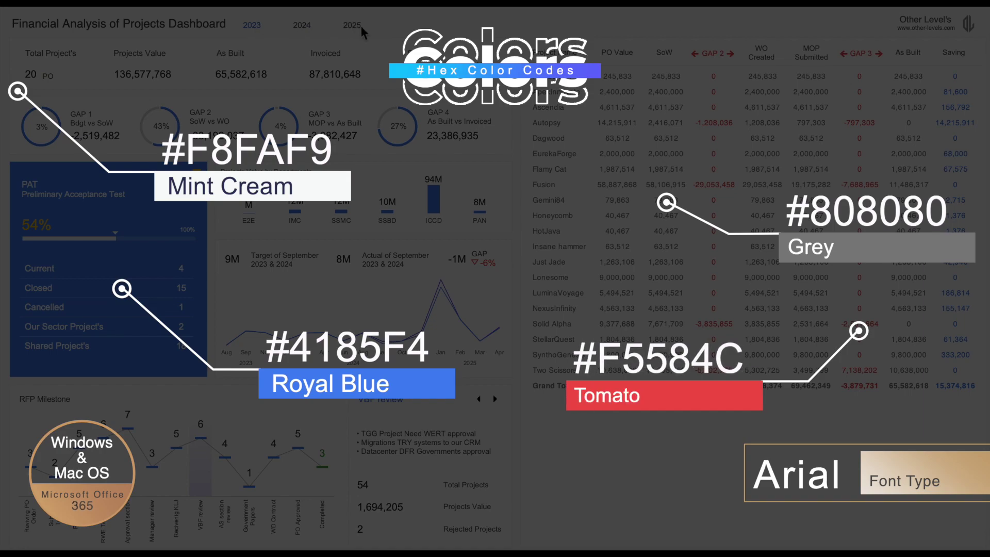
# Browse the RFP Milestone stages forward up to WD Contract and back by one stage
pyautogui.click(496, 401)
pyautogui.click(496, 401)
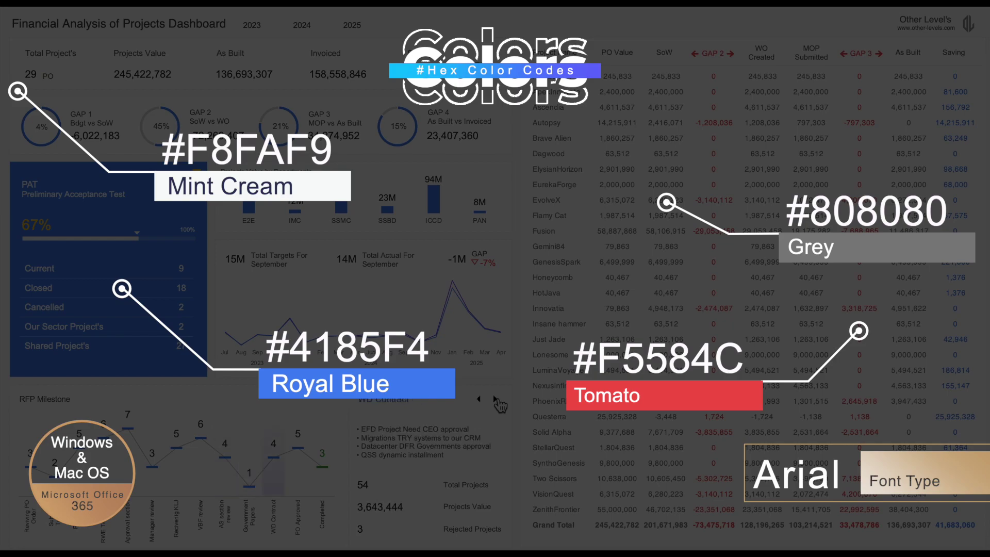
pyautogui.click(481, 401)
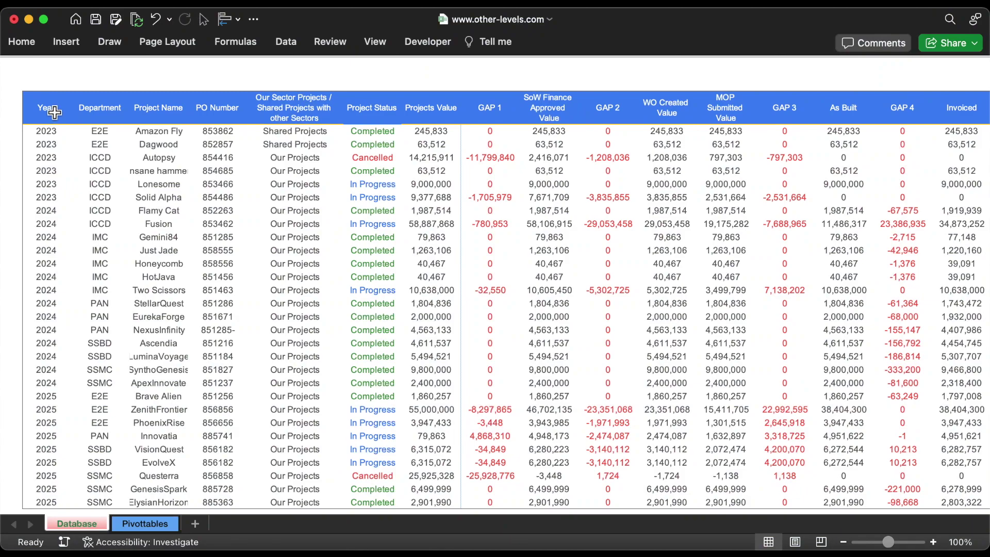
# Examine the Database sheet's project columns from Year through Department, Project Name, PO Number and sector to Project Status and Projects Value
pyautogui.click(58, 115)
pyautogui.click(111, 120)
pyautogui.click(173, 120)
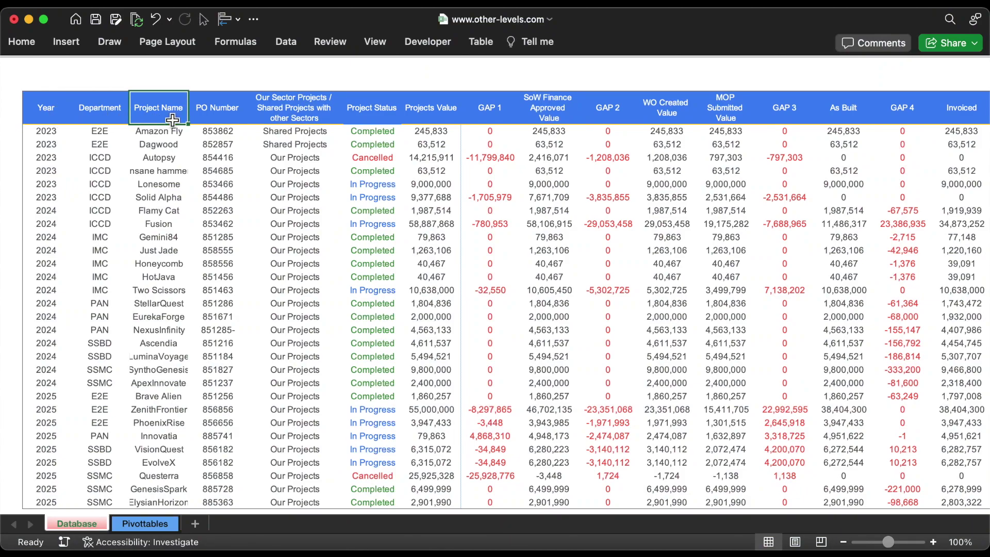
pyautogui.click(227, 120)
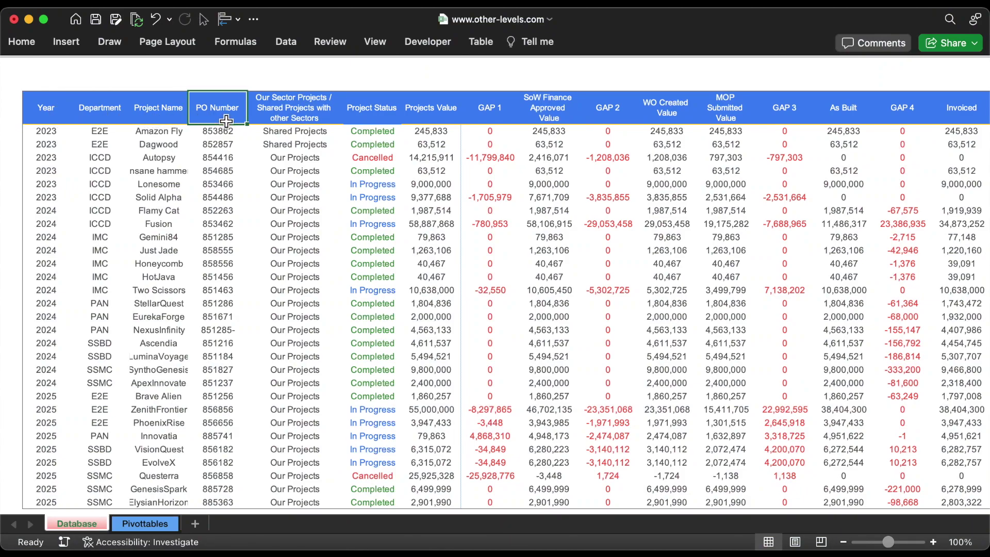
pyautogui.click(294, 120)
pyautogui.click(364, 120)
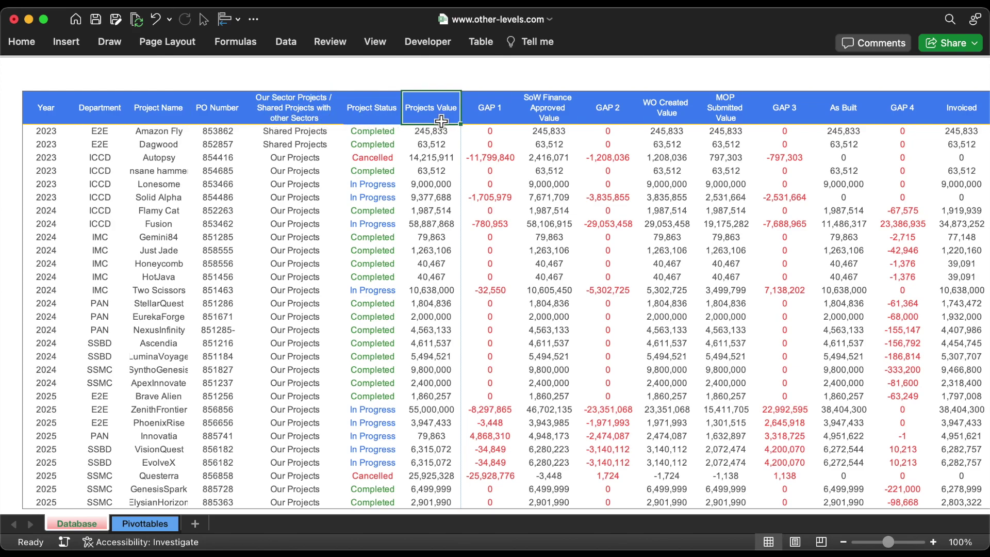
# Review the database's financial columns from GAP 1 and SoW through WO, MOP, As Built and Invoiced to Savings
pyautogui.click(470, 318)
pyautogui.hscroll(2, 471, 318)
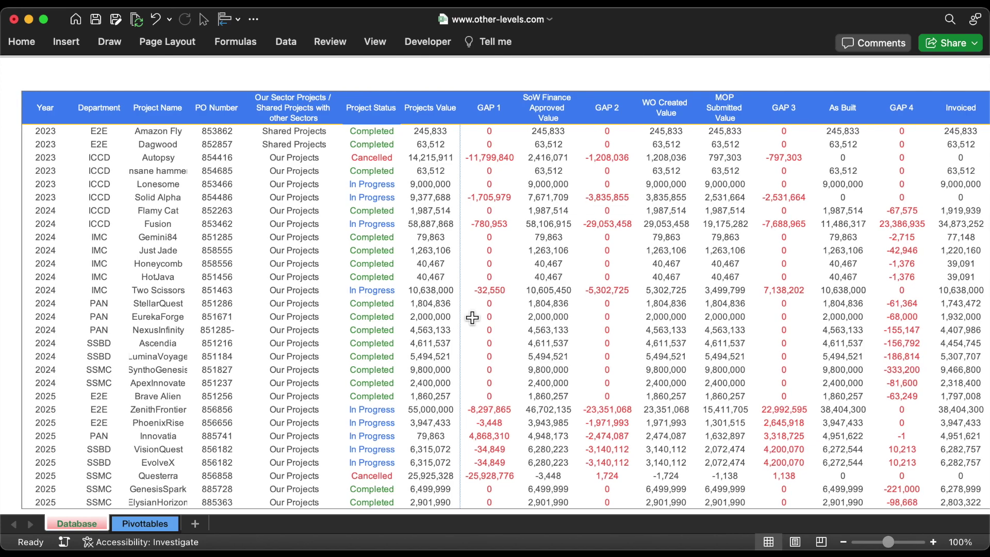
pyautogui.hscroll(3, 472, 318)
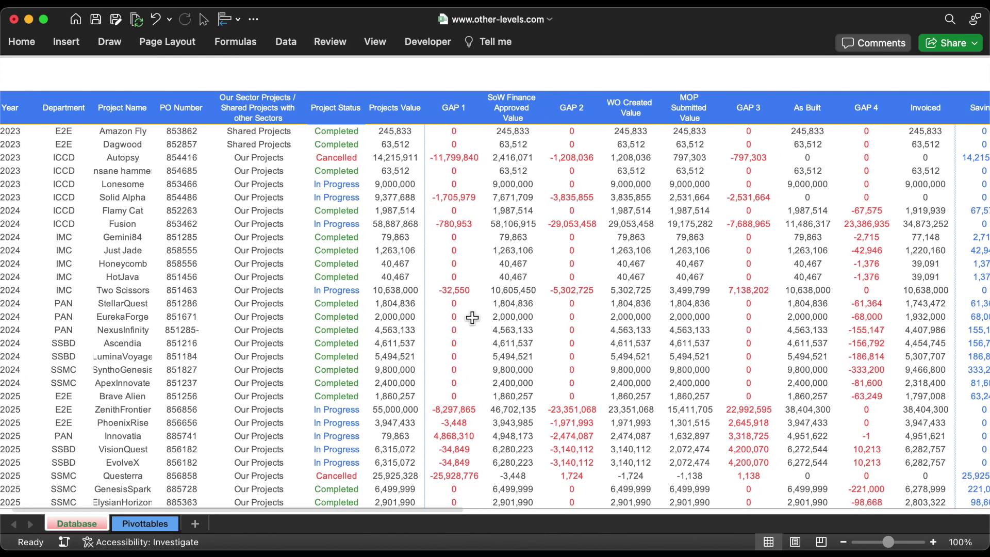
pyautogui.hscroll(3, 472, 318)
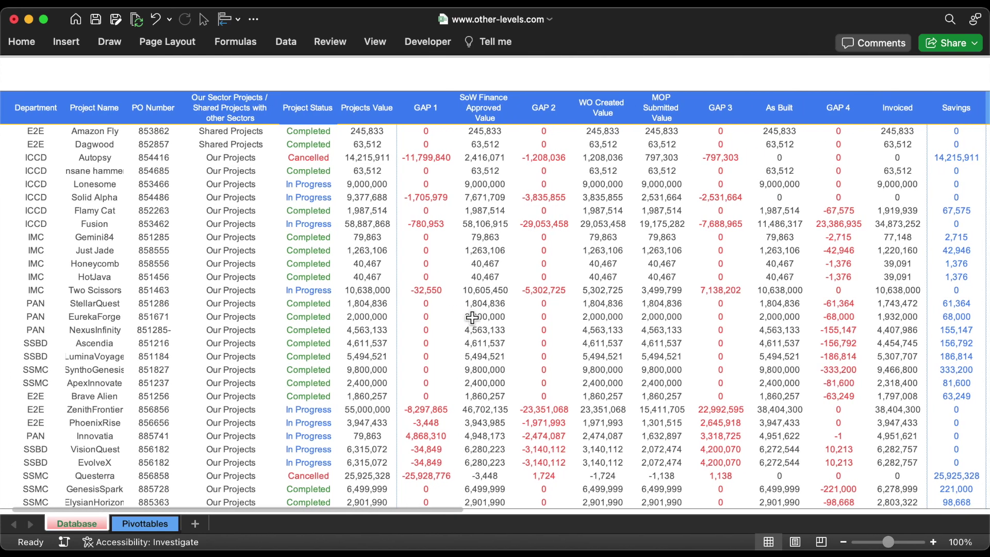
pyautogui.hscroll(3, 472, 318)
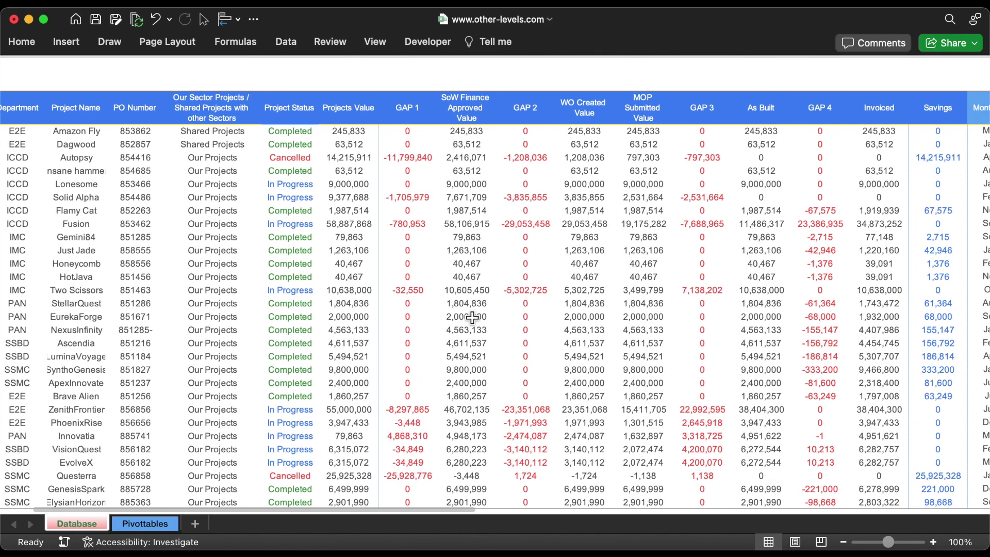
pyautogui.hscroll(4, 472, 318)
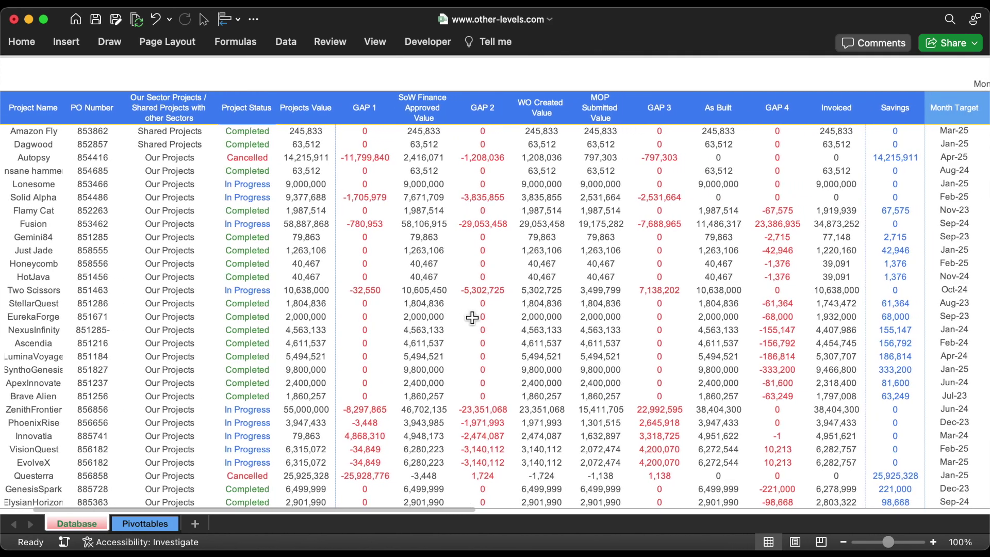
pyautogui.hscroll(20, 472, 318)
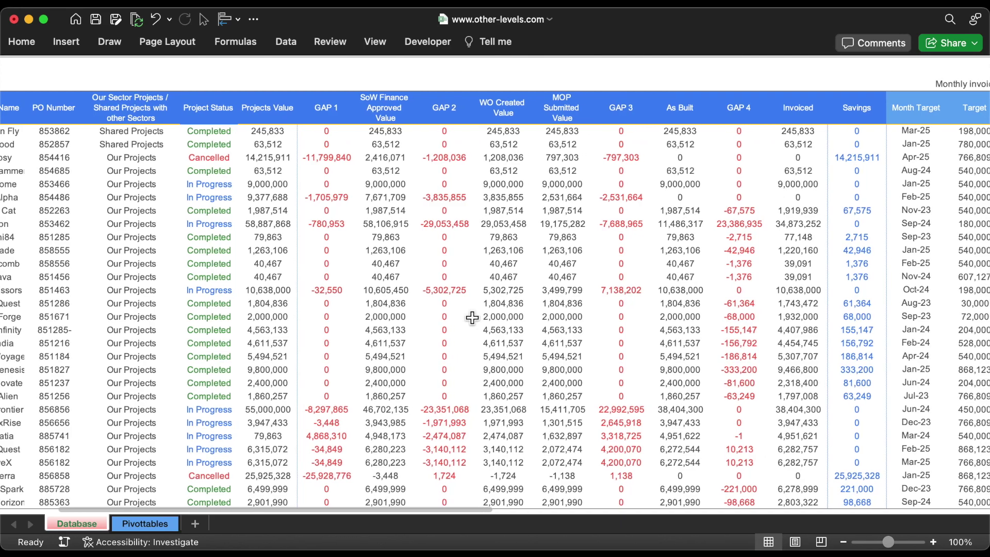
pyautogui.hscroll(10, 652, 348)
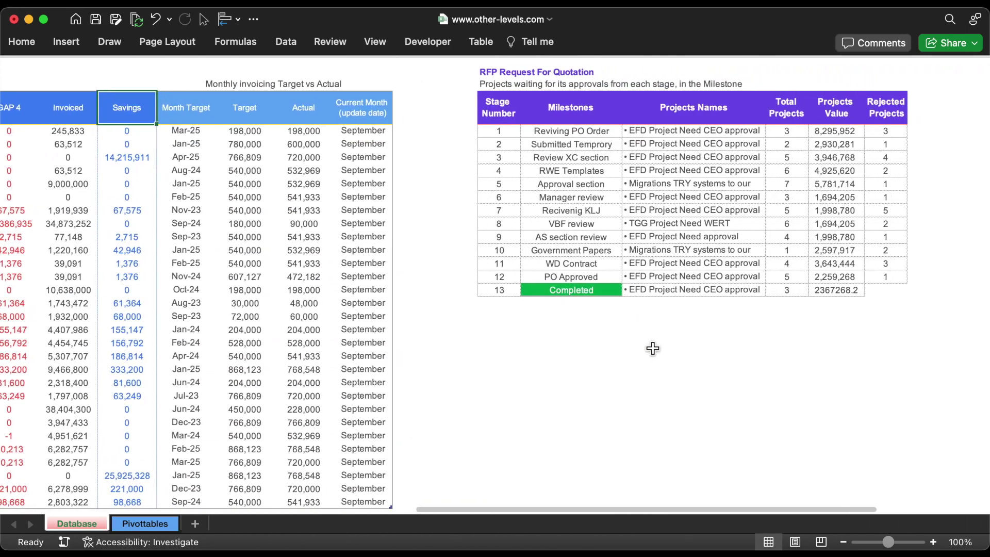
# Inspect the monthly invoicing columns: Month Target, Target, Actual and Current Month
pyautogui.click(207, 136)
pyautogui.click(270, 135)
pyautogui.click(313, 133)
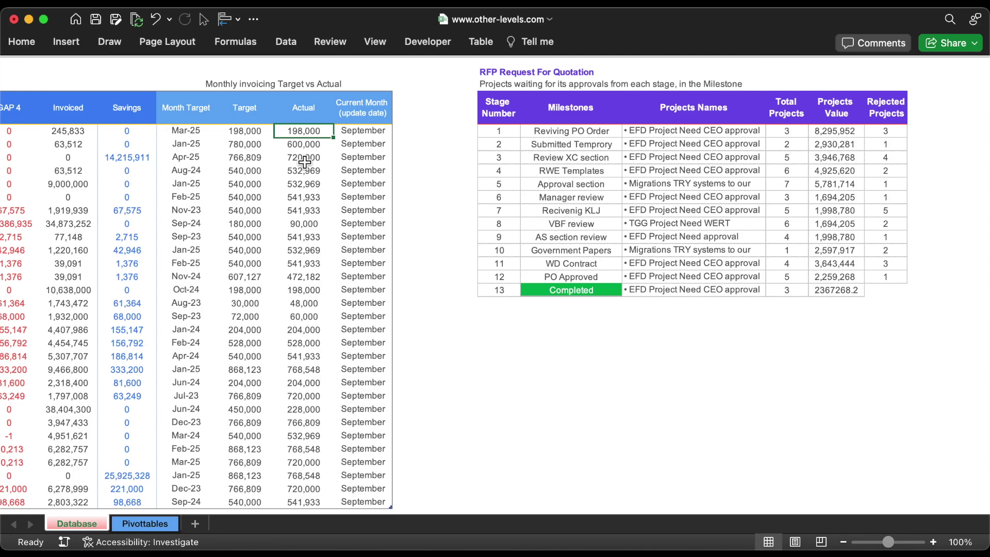
pyautogui.click(381, 132)
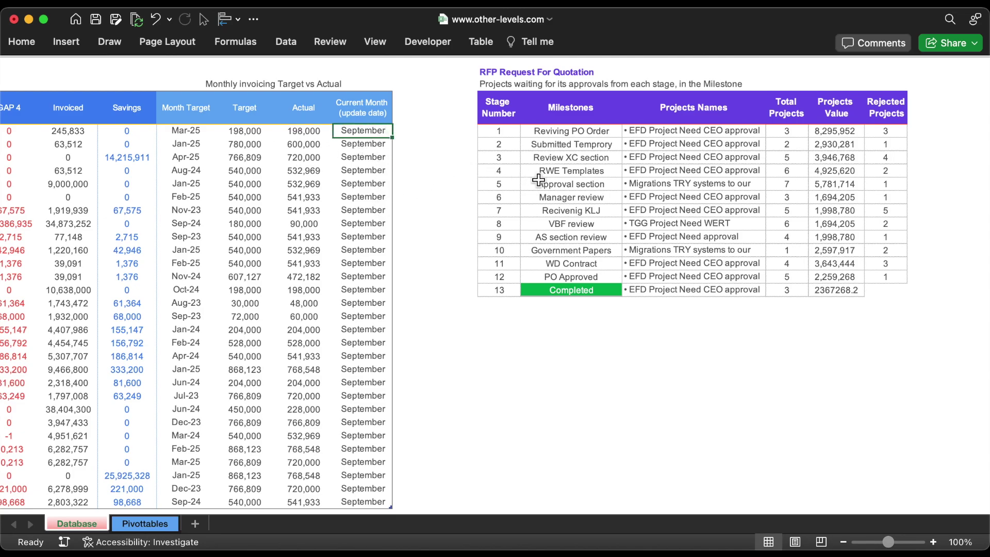
# Examine the RFP Request For Quotation table's columns, including stages 1 to 12, Milestones, Projects Names, Total Projects and Projects Value
pyautogui.hscroll(3, 538, 179)
pyautogui.hscroll(1, 538, 179)
pyautogui.click(494, 77)
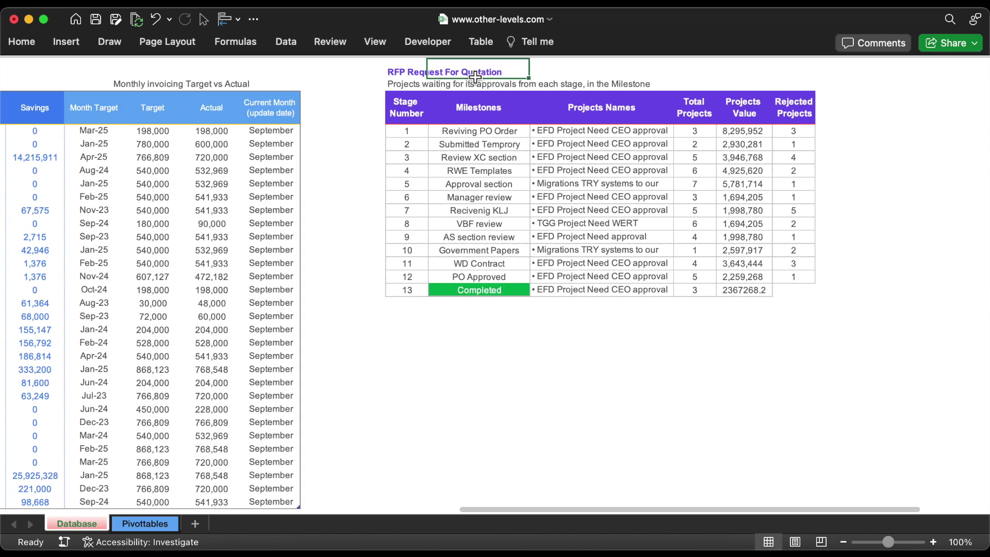
pyautogui.click(412, 71)
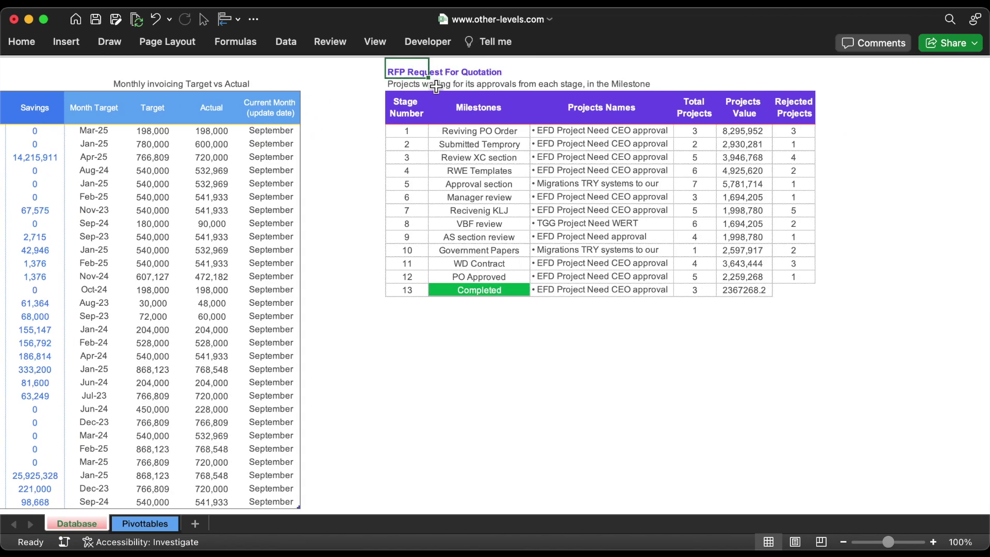
pyautogui.moveTo(407, 131); pyautogui.dragTo(417, 278)
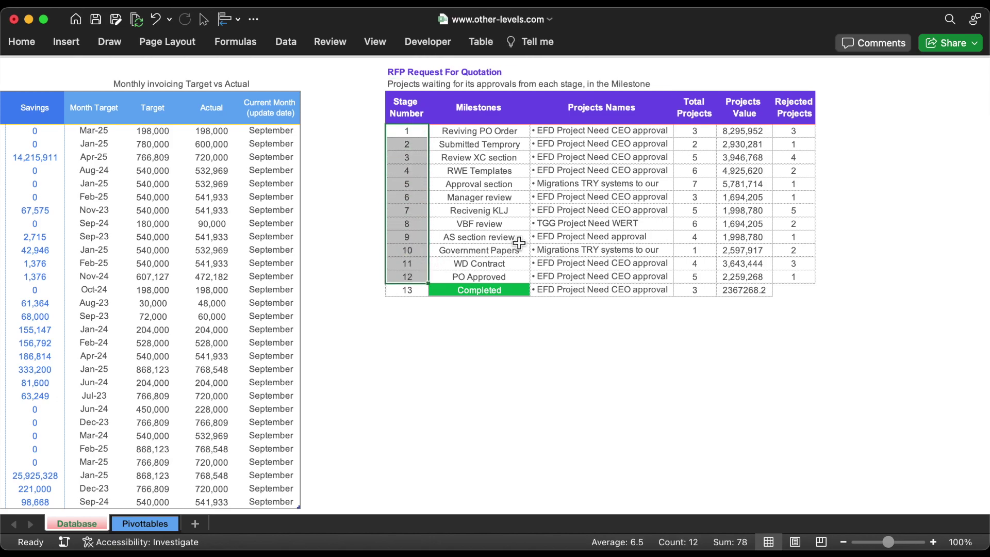
pyautogui.click(500, 122)
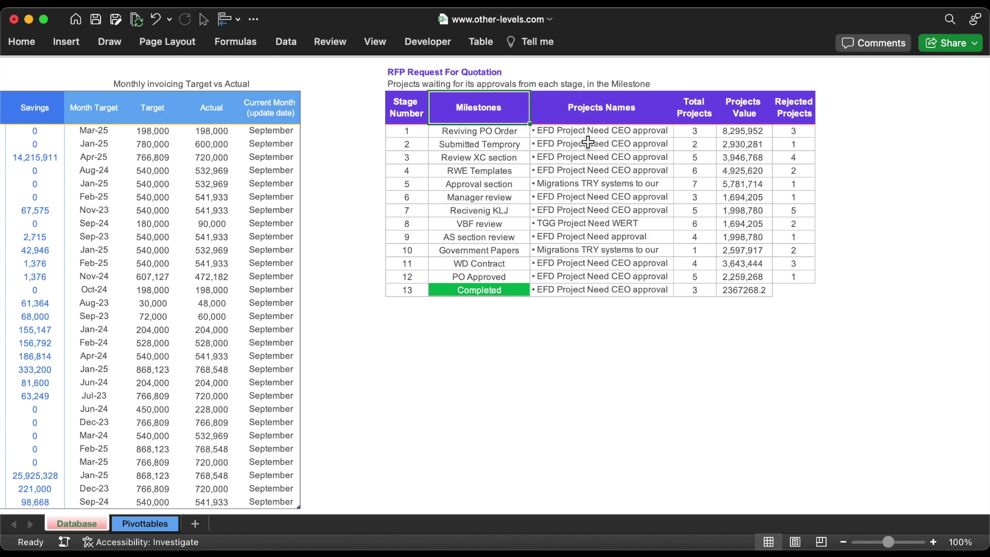
pyautogui.click(633, 123)
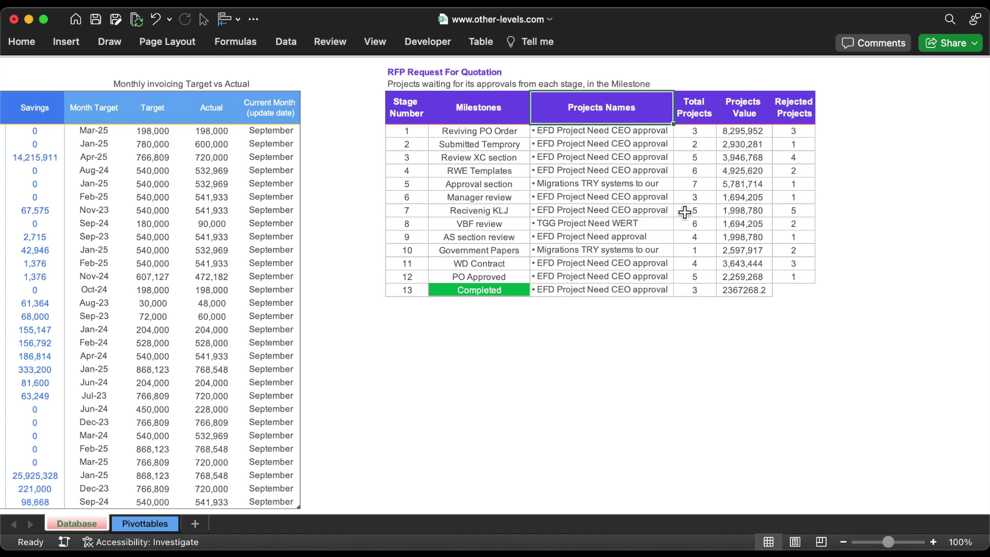
pyautogui.click(702, 120)
pyautogui.click(744, 121)
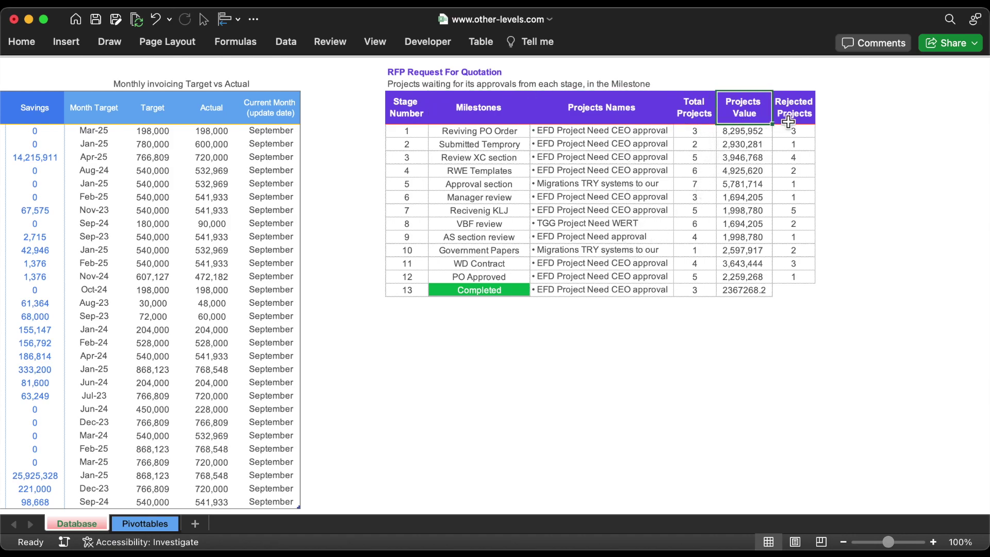
# Create a PivotTable from Main_Database on the existing Pivottables sheet at cell B5, under Total Project's
pyautogui.hscroll(-10, 459, 273)
pyautogui.hscroll(-15, 459, 273)
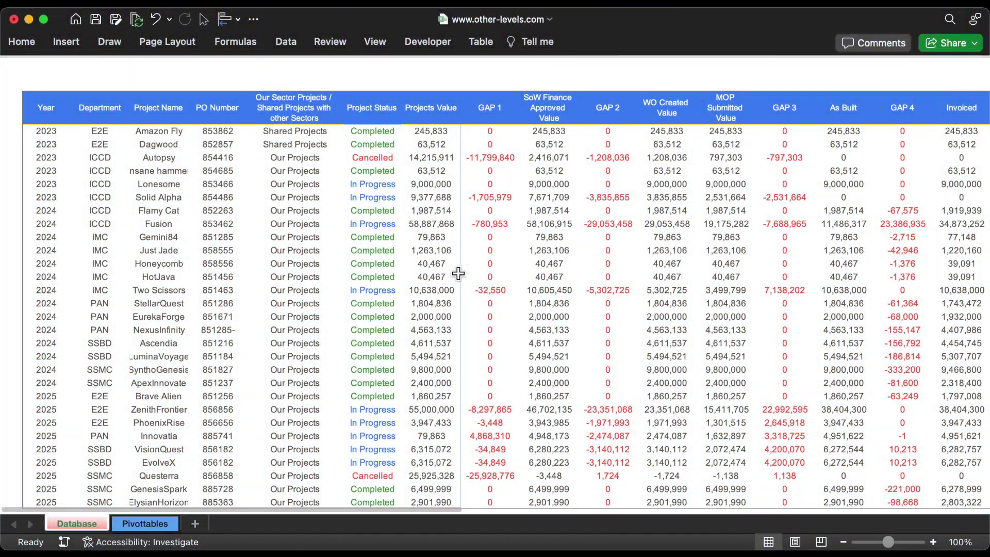
pyautogui.click(112, 160)
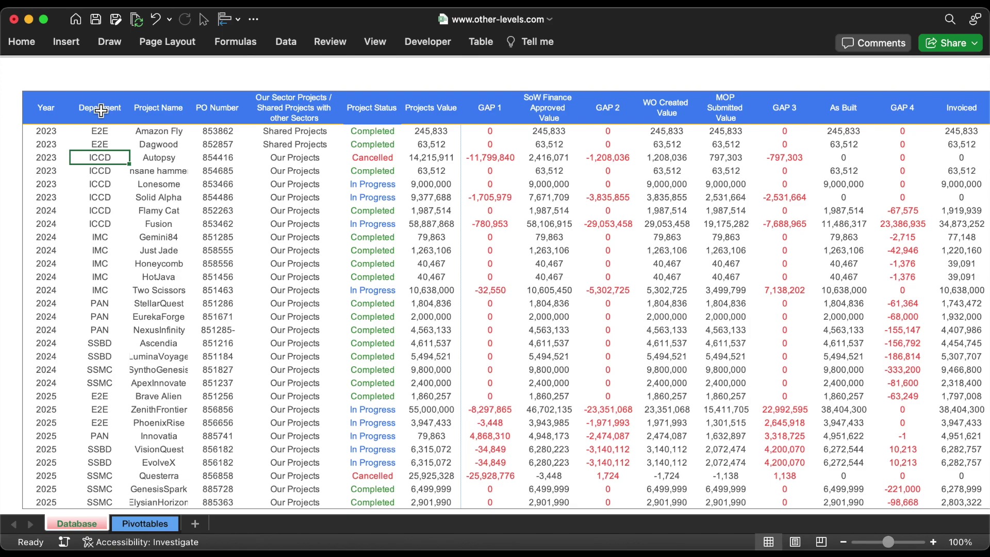
pyautogui.click(70, 44)
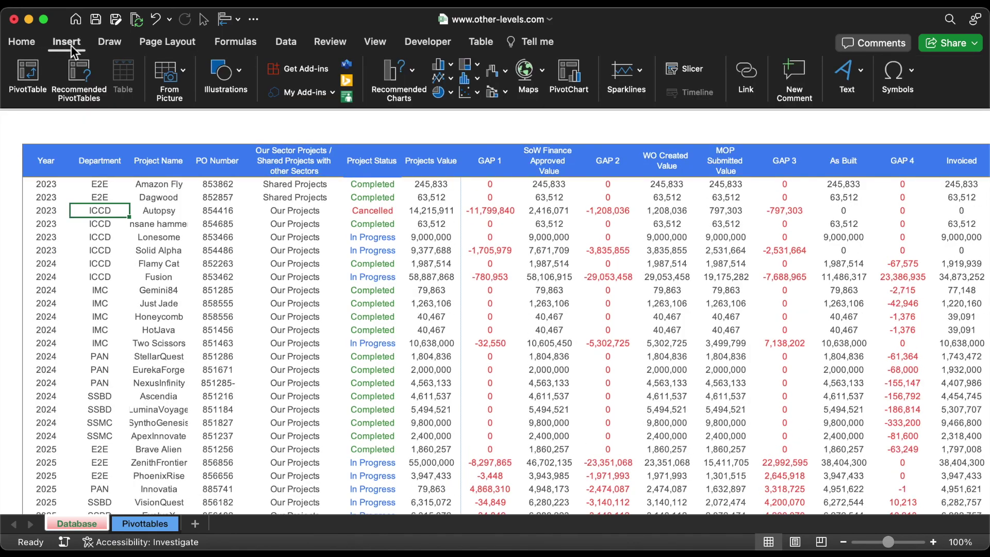
pyautogui.click(28, 78)
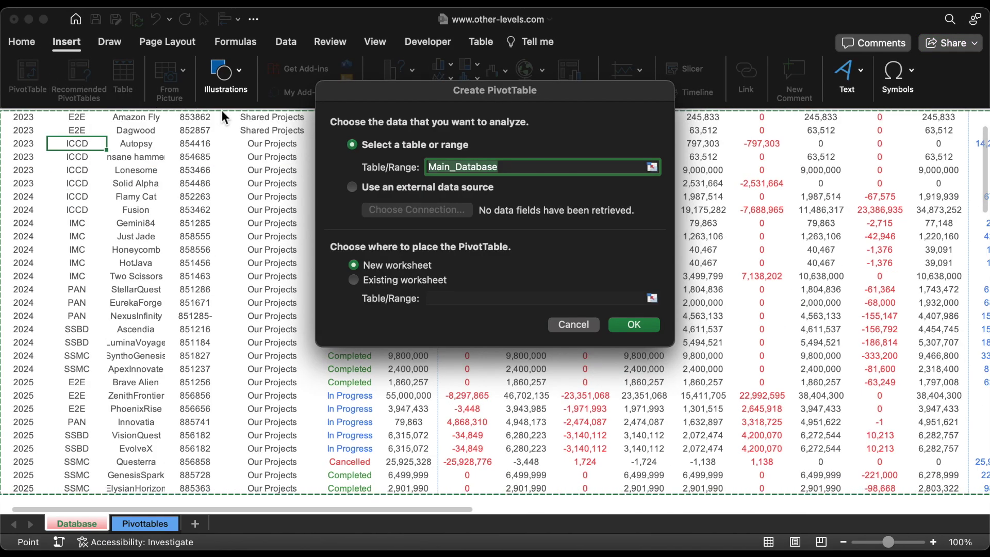
pyautogui.click(435, 280)
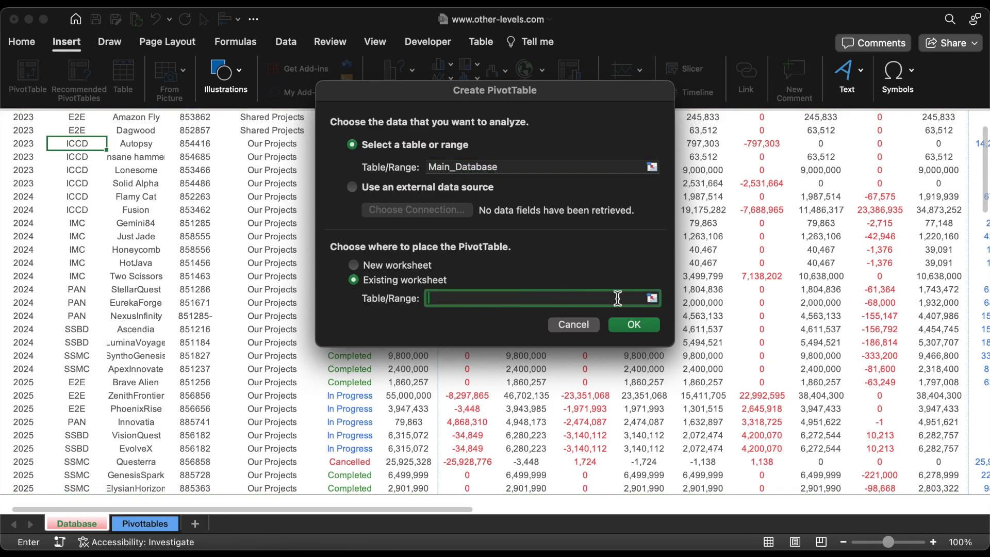
pyautogui.click(652, 298)
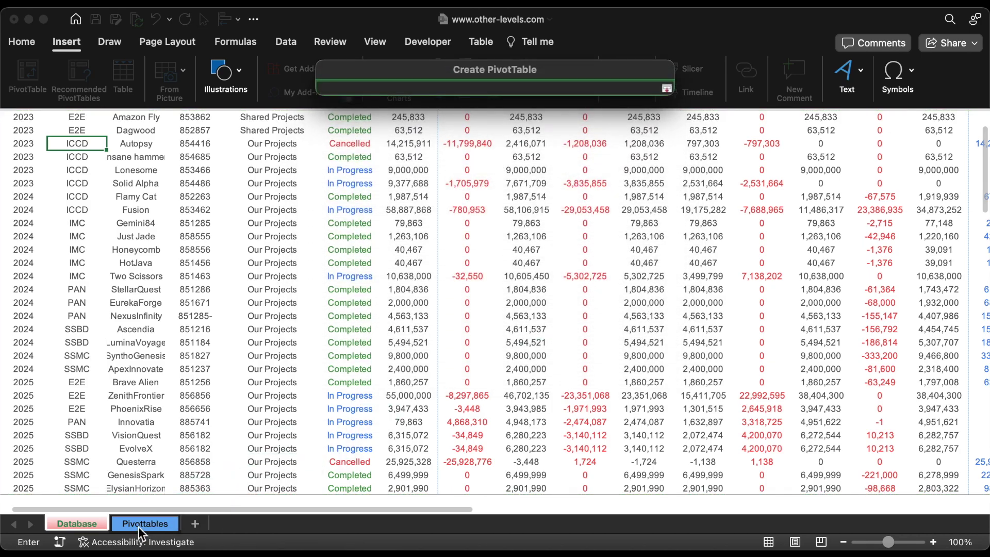
pyautogui.click(138, 524)
pyautogui.click(116, 214)
pyautogui.press('Return')
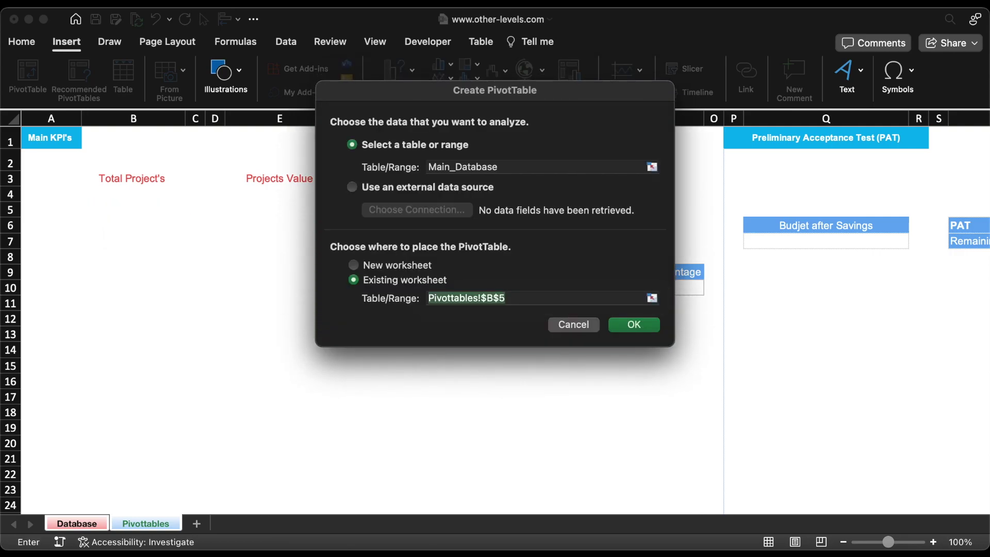
pyautogui.press('Return')
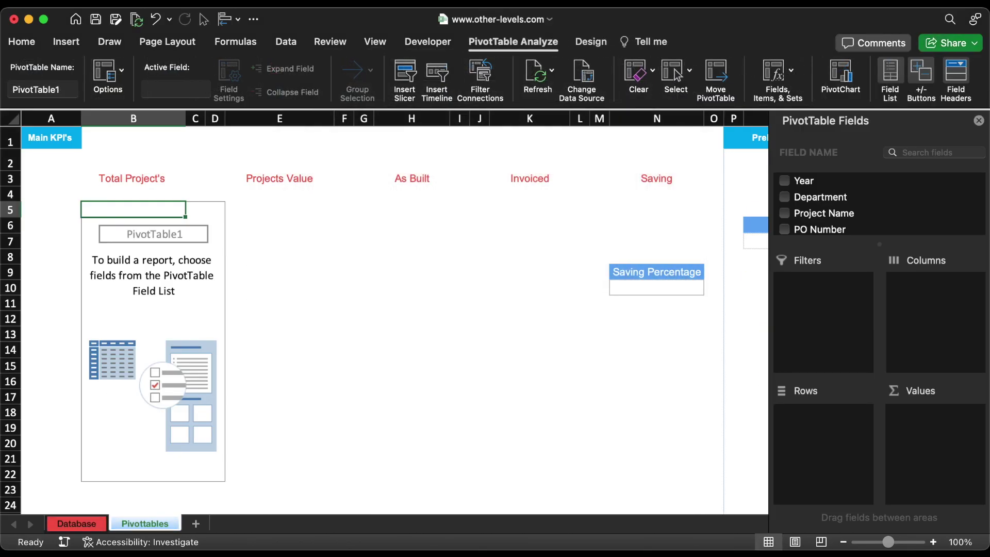
# Add PO Number as a count value to the Total Project's PivotTable and apply the dark blue Medium style
pyautogui.moveTo(823, 233); pyautogui.dragTo(922, 415)
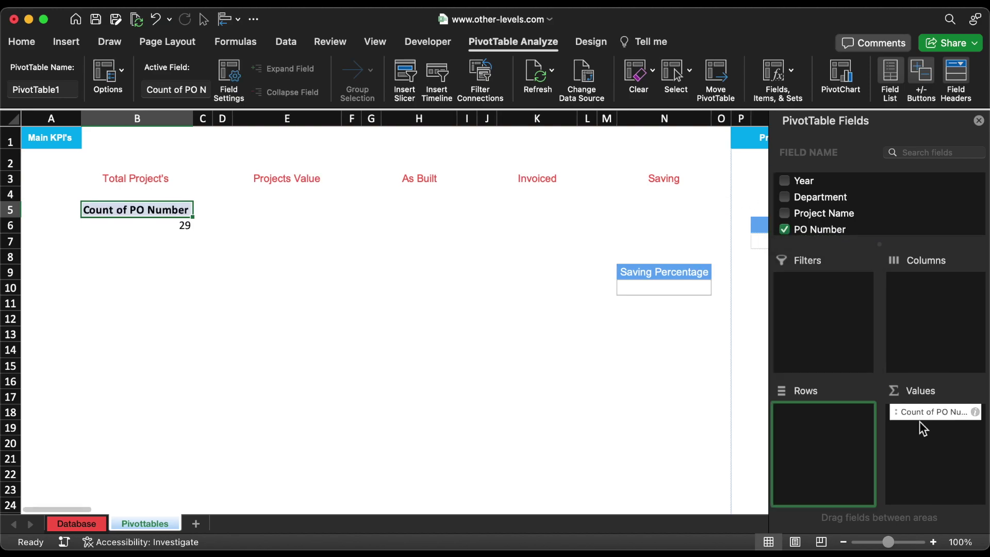
pyautogui.click(598, 44)
pyautogui.click(558, 102)
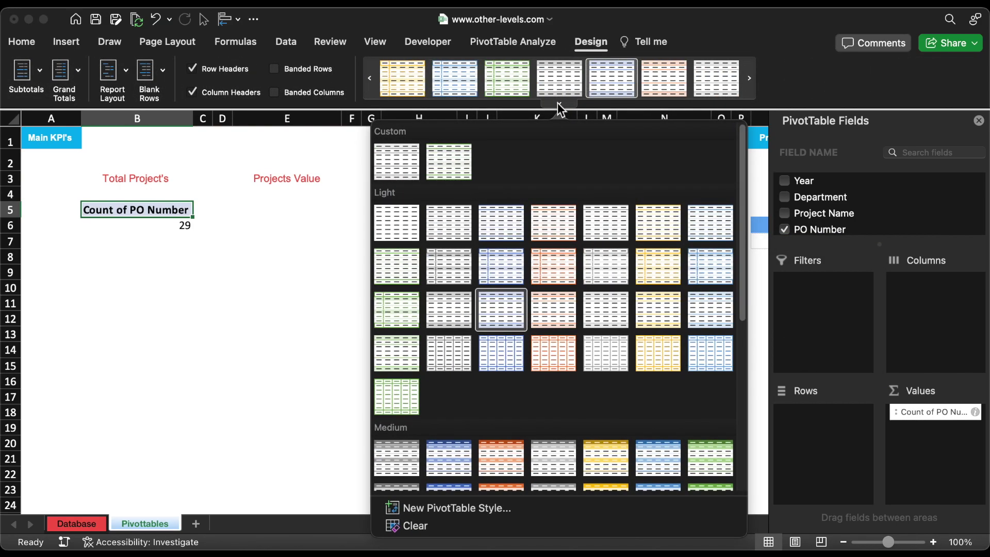
pyautogui.click(449, 459)
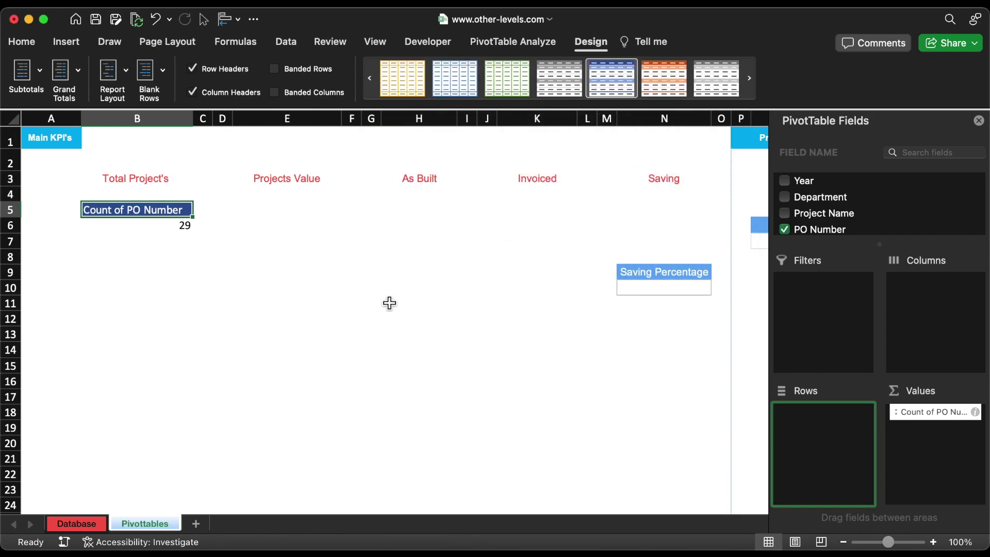
# Copy the PO Number PivotTable to E5 under Projects Value and replace its value field with the sum of Projects Value
pyautogui.moveTo(170, 229); pyautogui.dragTo(171, 214)
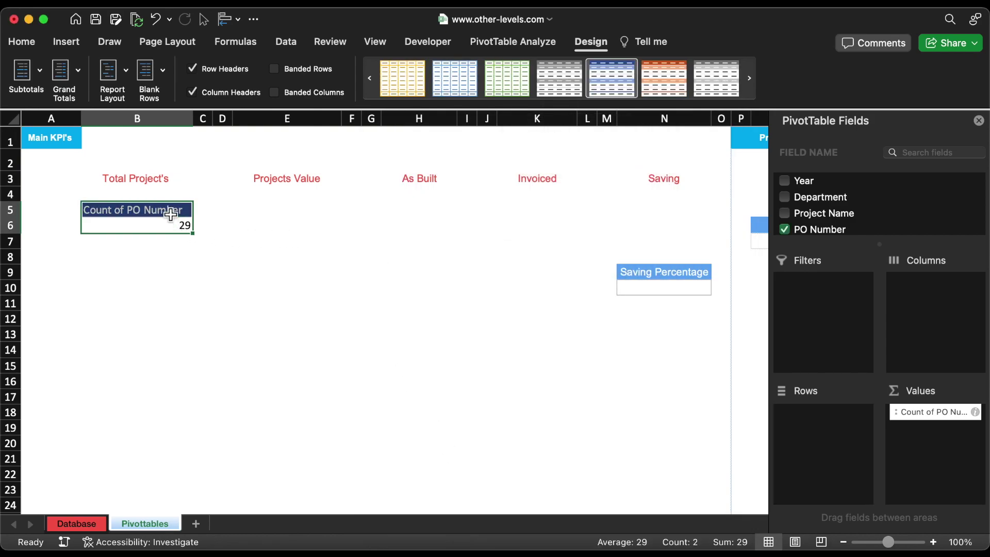
pyautogui.press('super+c')
pyautogui.click(278, 210)
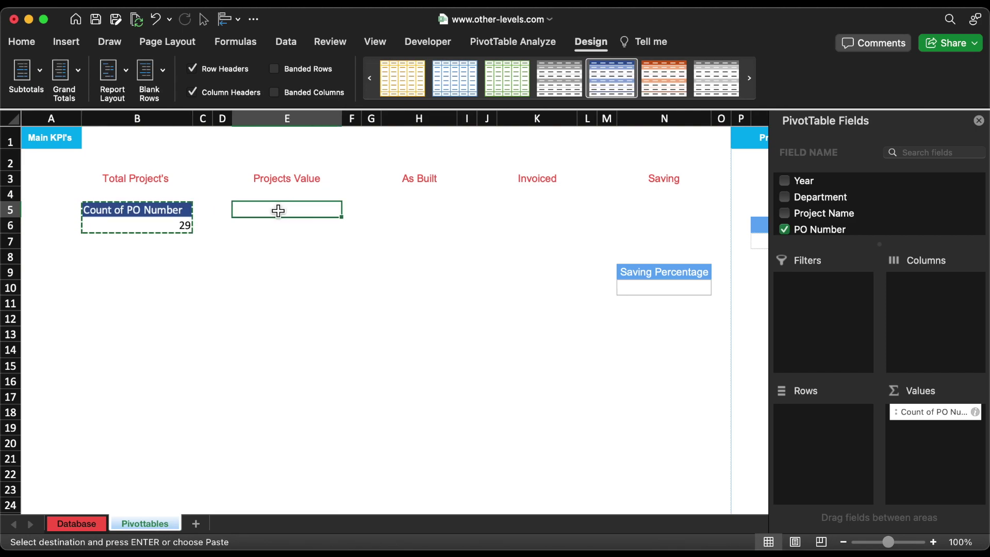
pyautogui.press('super+v')
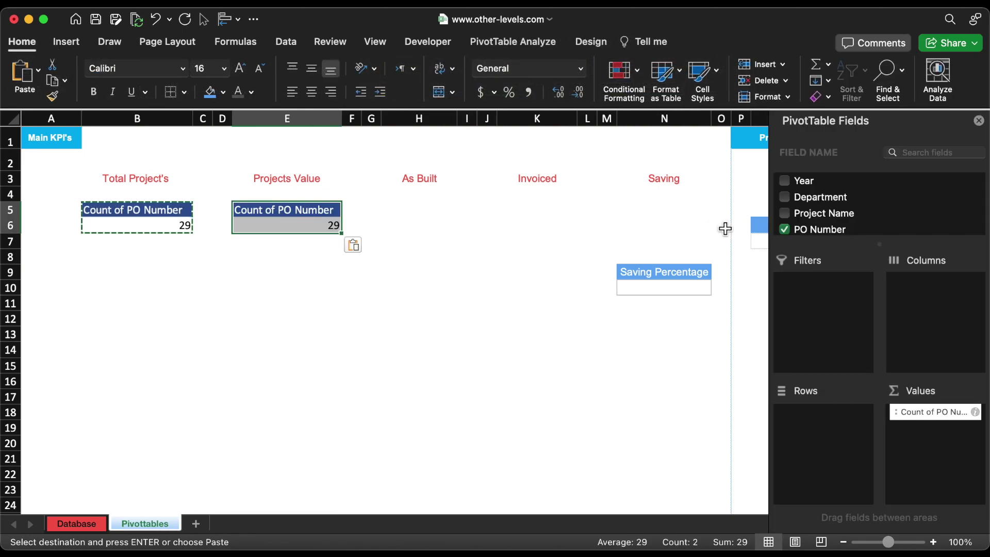
pyautogui.scroll(-1, 856, 223)
pyautogui.click(785, 209)
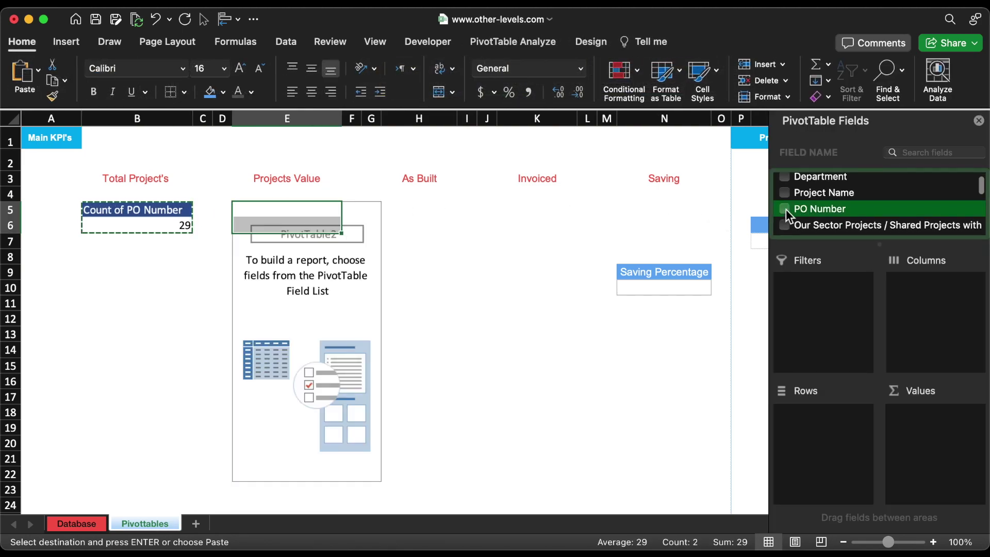
pyautogui.scroll(-3, 839, 205)
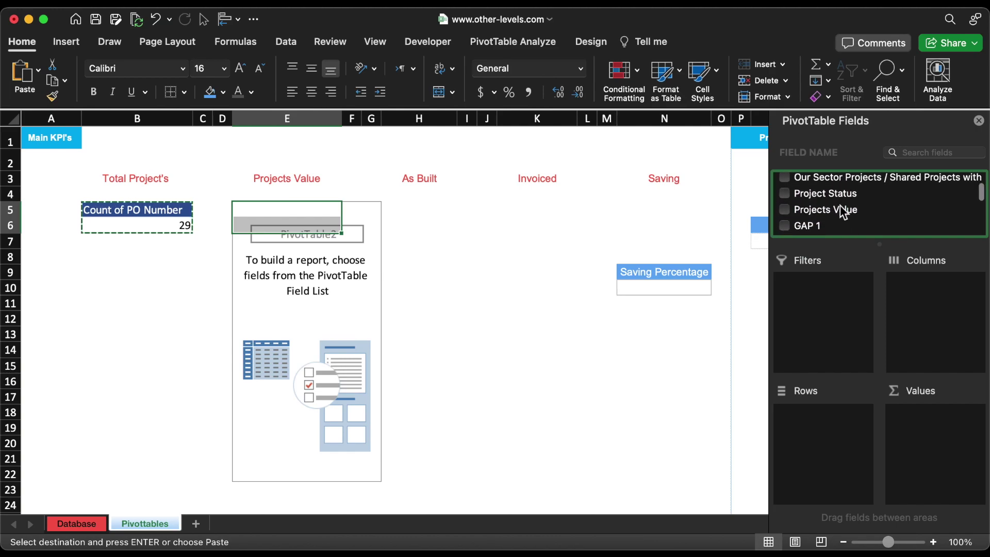
pyautogui.moveTo(827, 210); pyautogui.dragTo(936, 436)
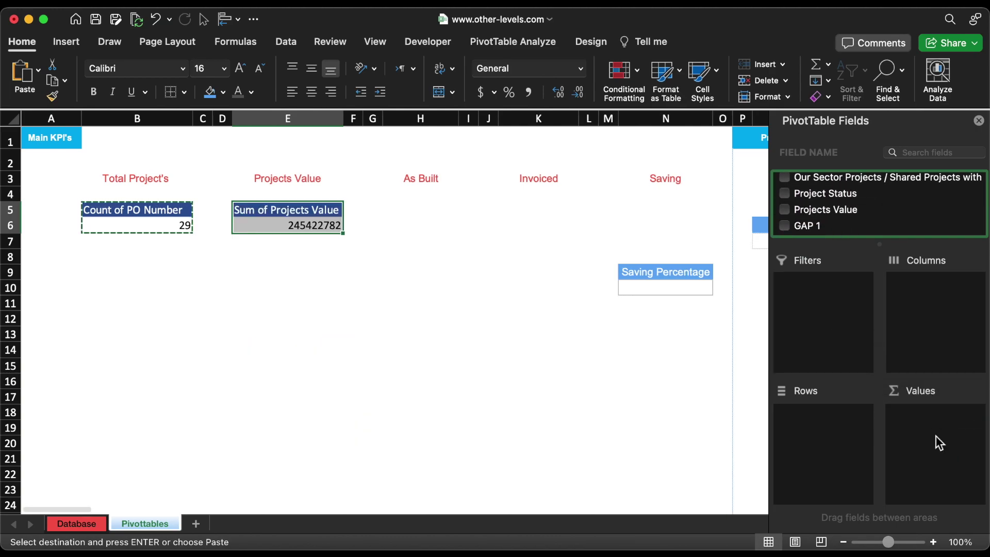
# Format the Sum of Projects Value field as Number with 0 decimal places and the 1000 separator
pyautogui.click(976, 412)
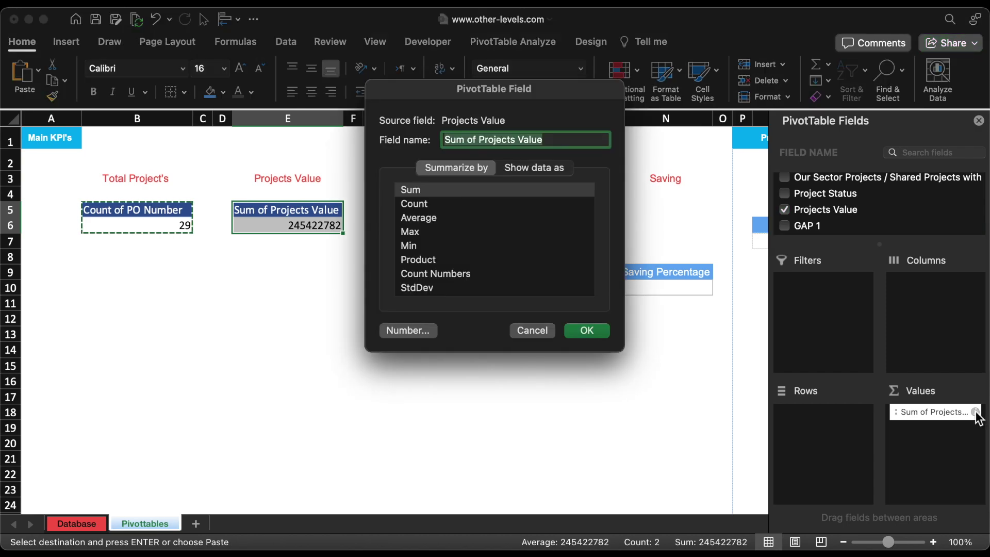
pyautogui.click(421, 330)
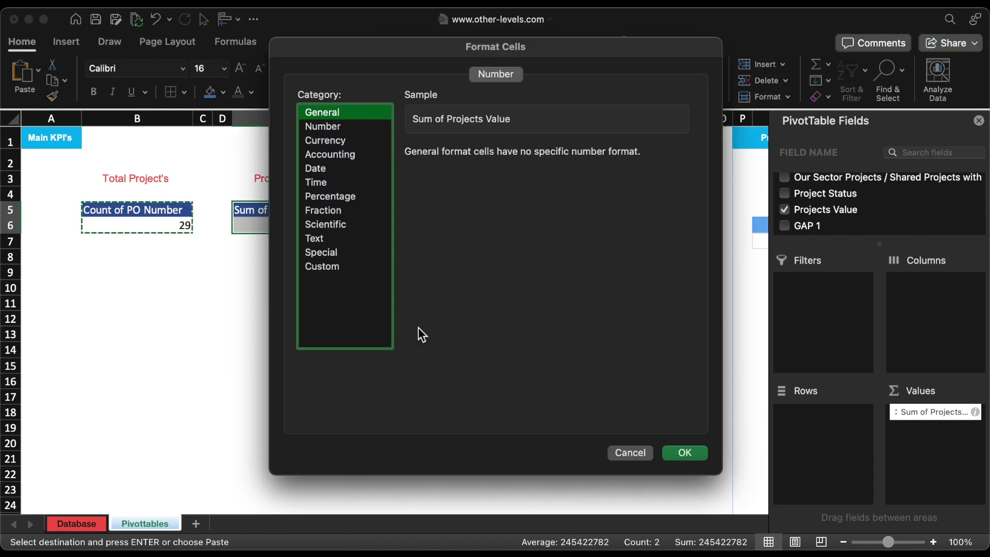
pyautogui.click(333, 126)
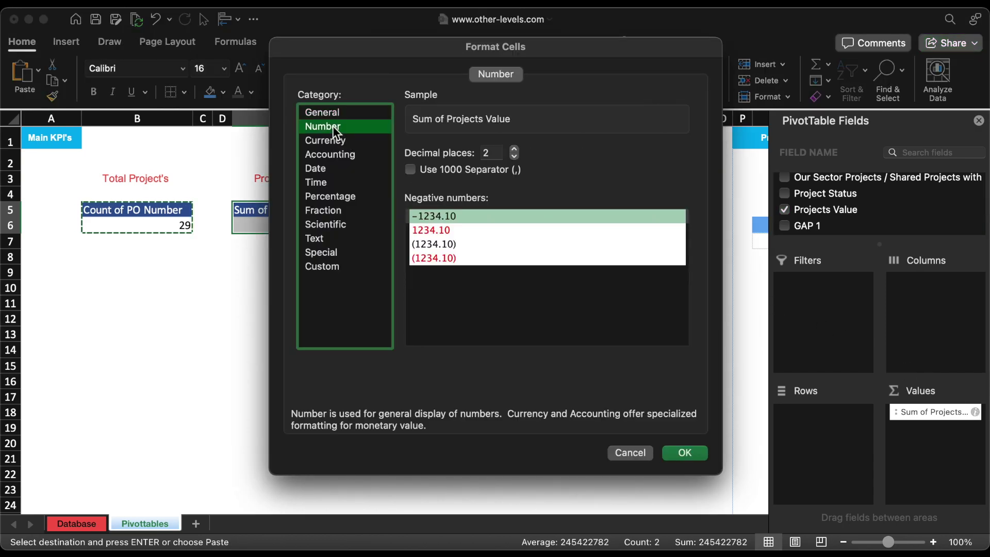
pyautogui.click(428, 170)
pyautogui.click(517, 157)
pyautogui.click(517, 157)
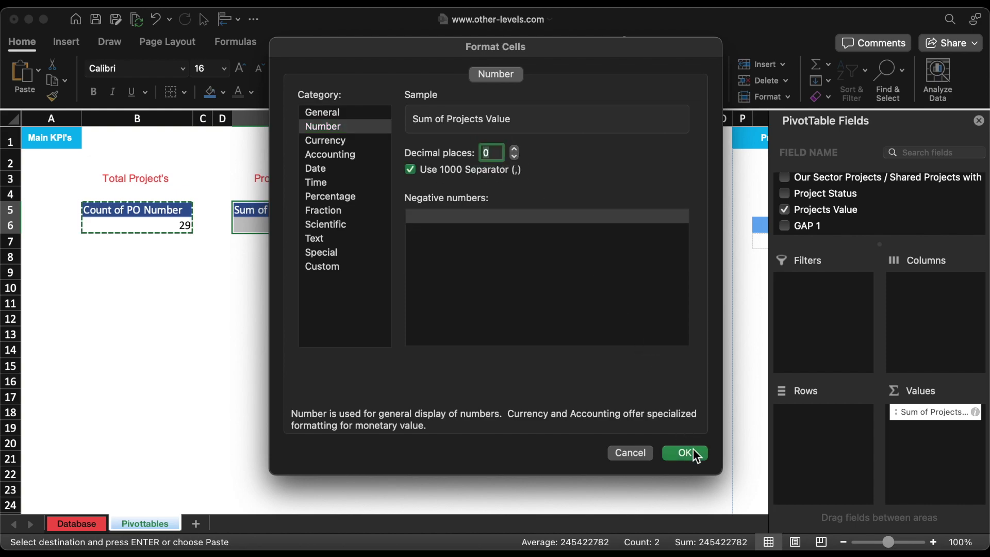
pyautogui.click(691, 451)
pyautogui.click(587, 329)
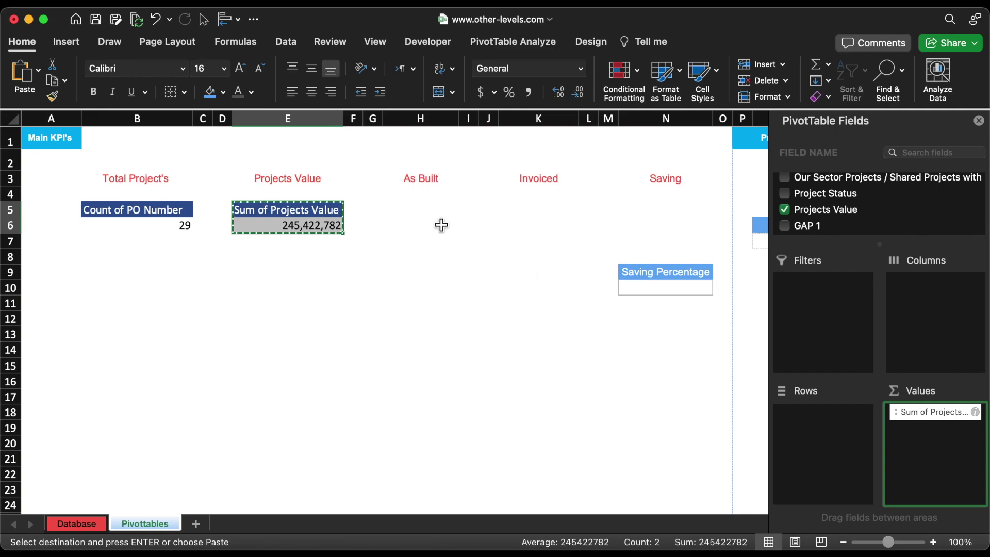
# Paste a copy of the Projects Value PivotTable at H5 and replace its value field with the sum of As Built
pyautogui.click(416, 210)
pyautogui.press('super+v')
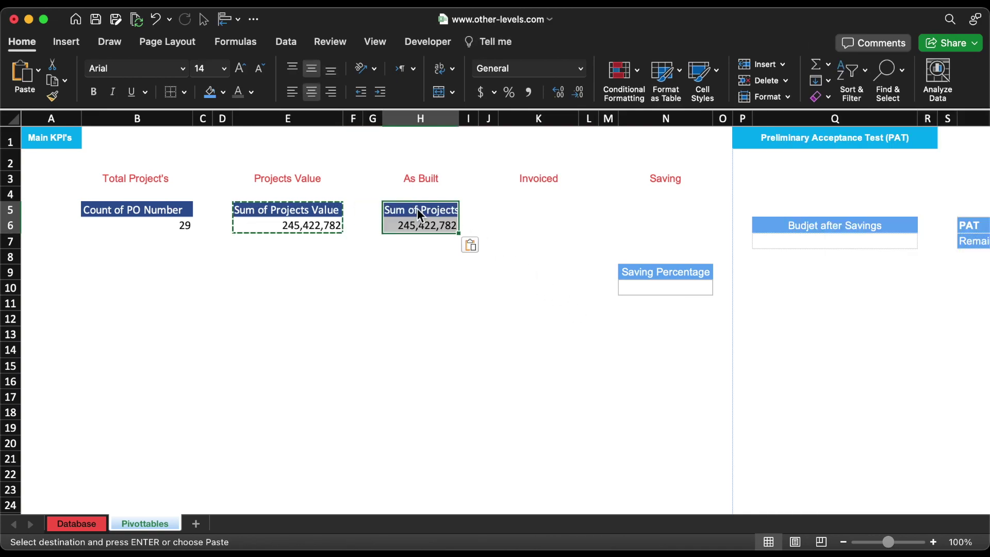
pyautogui.scroll(-5, 858, 215)
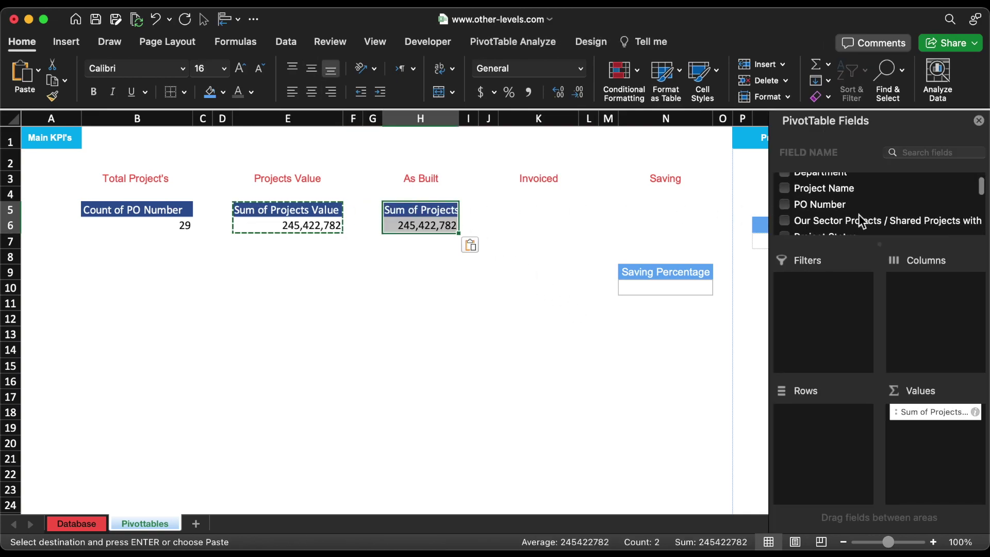
pyautogui.click(783, 194)
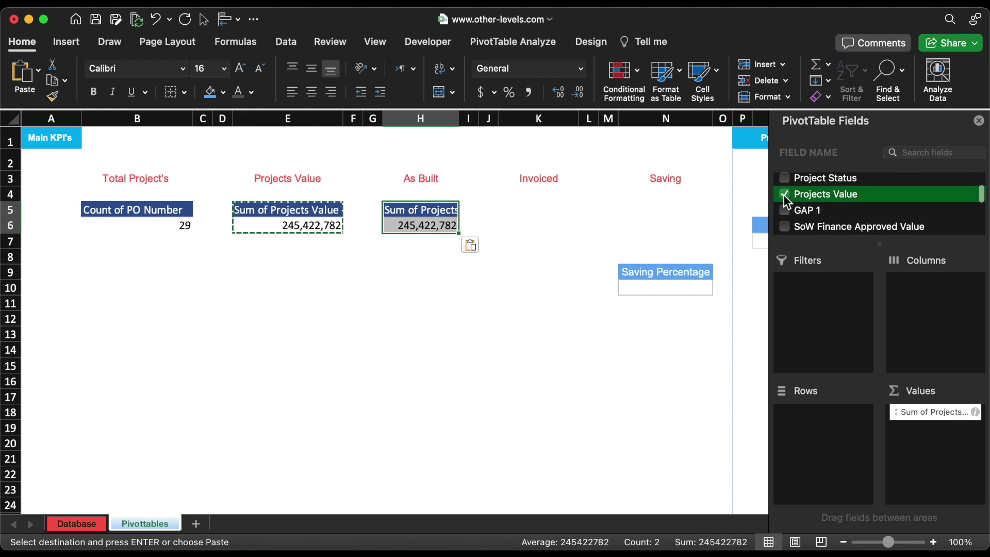
pyautogui.scroll(-2, 863, 201)
pyautogui.scroll(-3, 865, 202)
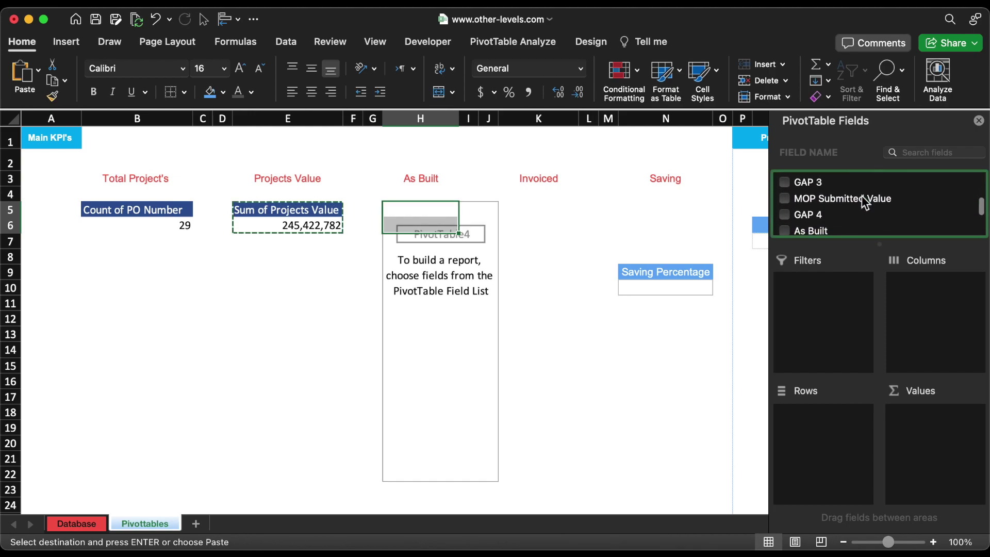
pyautogui.moveTo(804, 209); pyautogui.dragTo(945, 452)
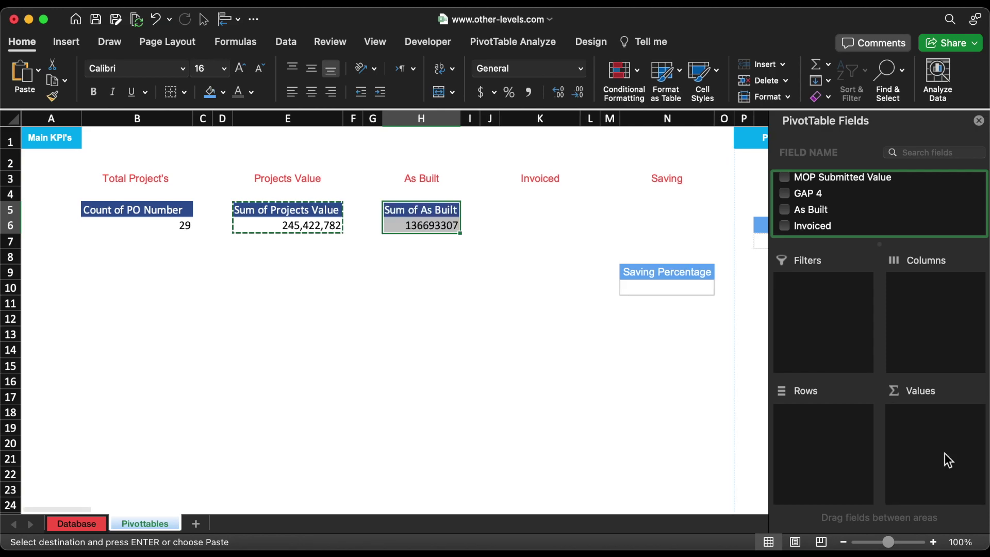
# Copy the number formatting of the Projects Value total in E6 onto the As Built total in H6
pyautogui.click(277, 227)
pyautogui.click(52, 96)
pyautogui.click(424, 225)
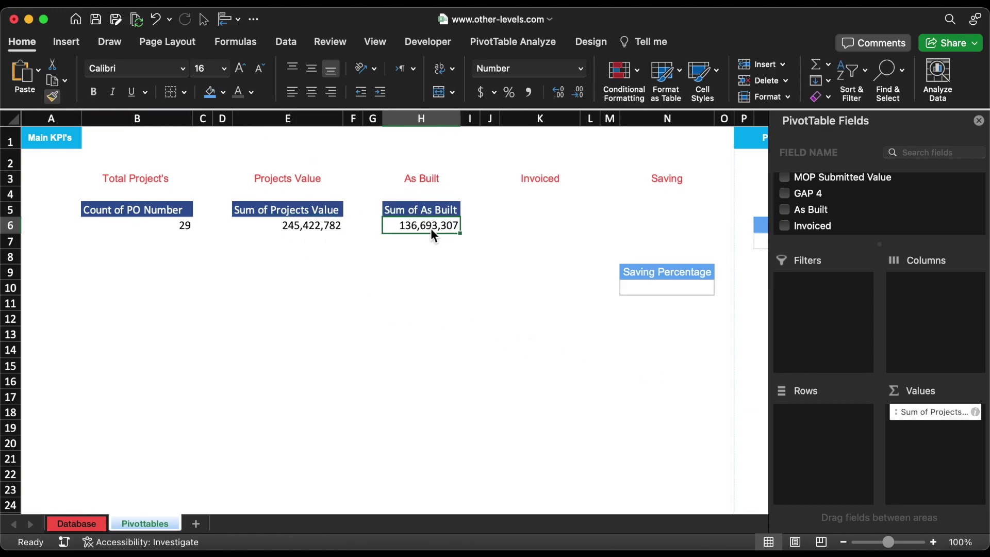
# Copy the As Built PivotTable to K5 under Invoiced and replace its value field with the sum of Invoiced
pyautogui.moveTo(451, 208); pyautogui.dragTo(453, 229)
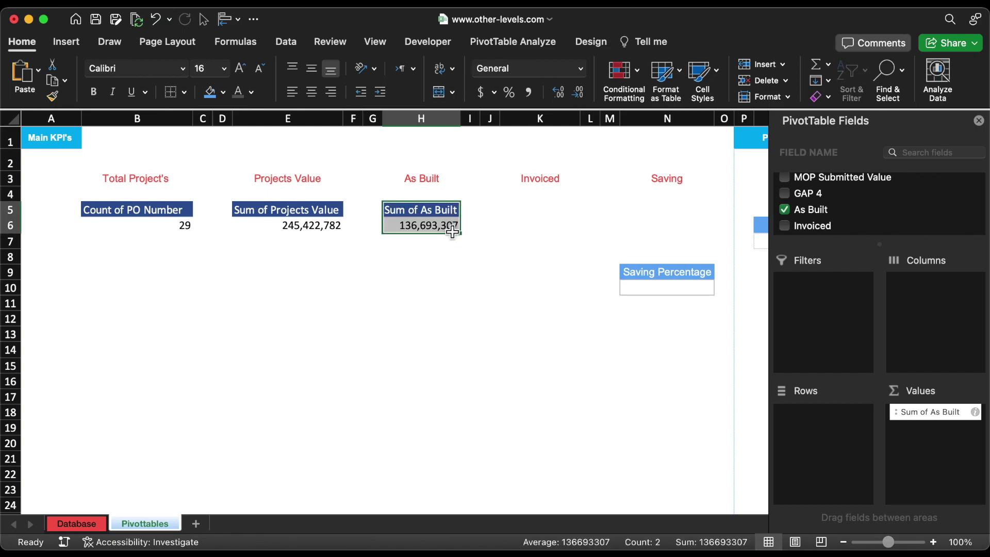
pyautogui.press('super+c')
pyautogui.click(529, 210)
pyautogui.press('super+v')
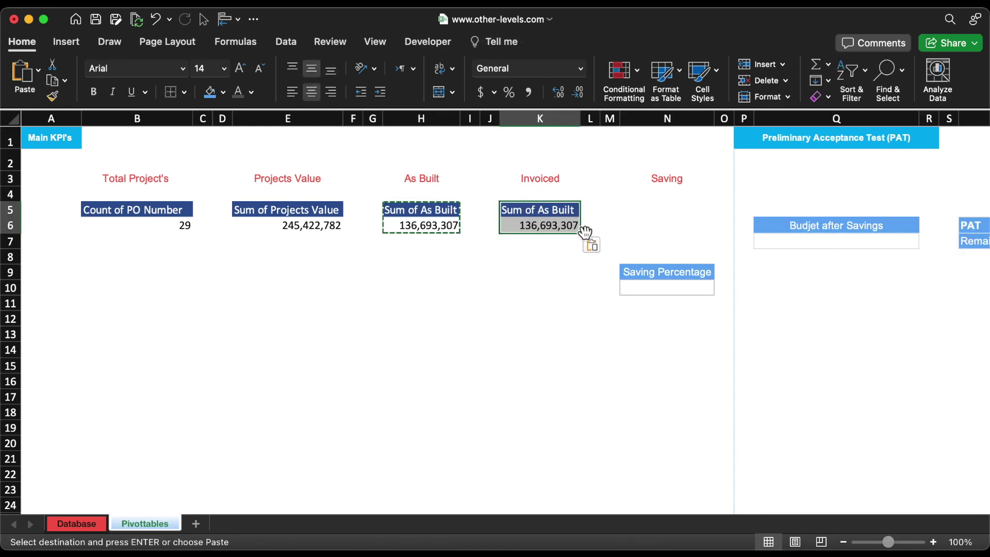
pyautogui.scroll(-5, 876, 226)
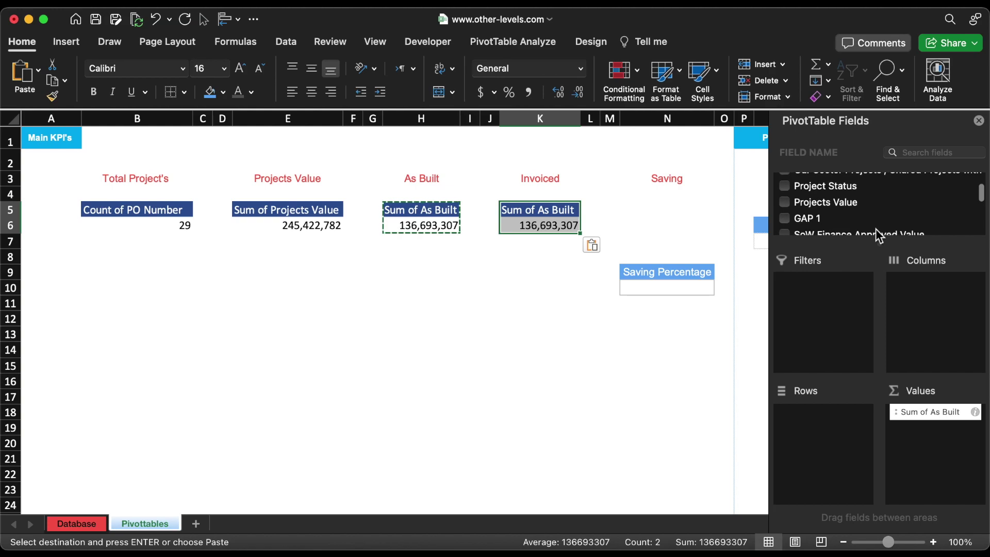
pyautogui.scroll(-3, 881, 225)
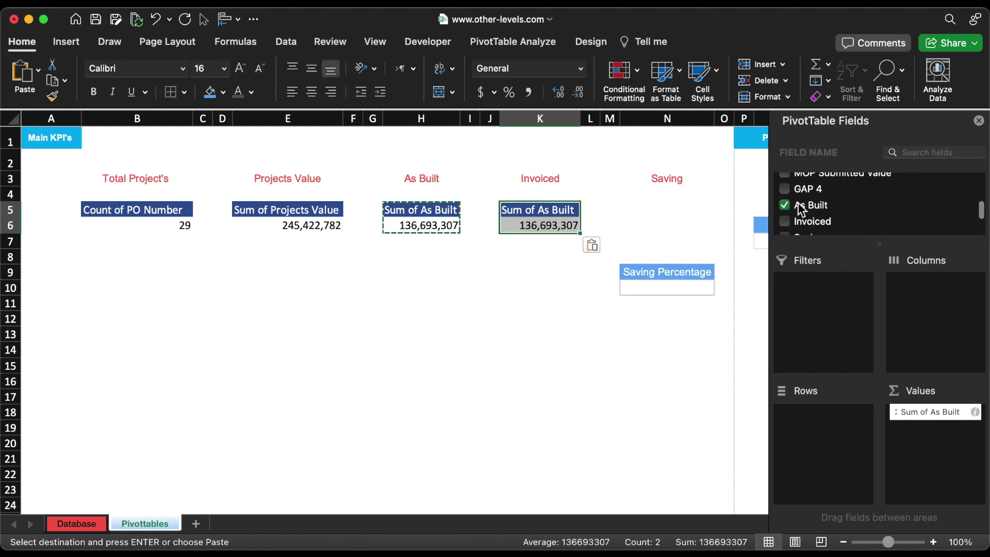
pyautogui.click(784, 206)
pyautogui.moveTo(806, 221); pyautogui.dragTo(930, 434)
# Copy the Invoiced PivotTable to N5 under Saving and replace its value field with Savings
pyautogui.press('super+c')
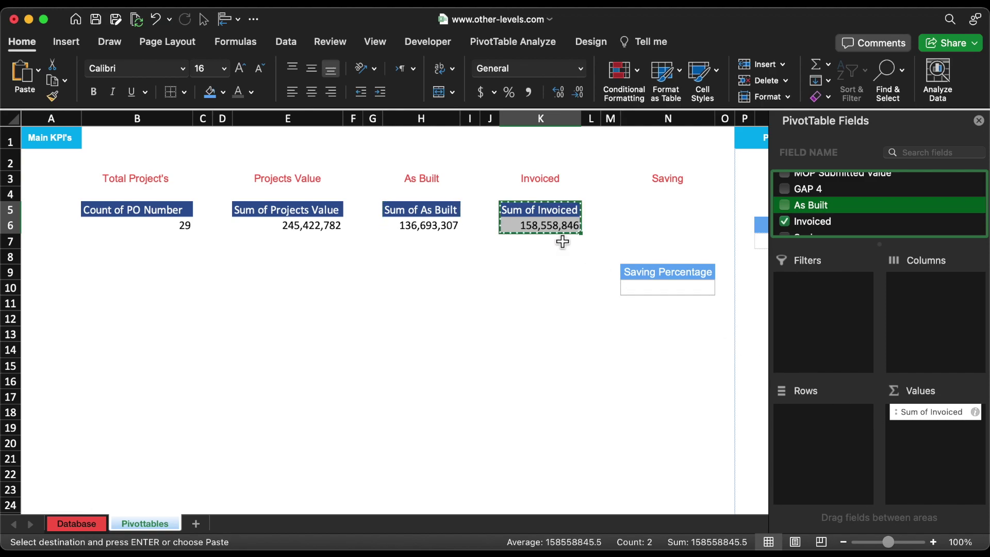
pyautogui.click(656, 210)
pyautogui.press('super+v')
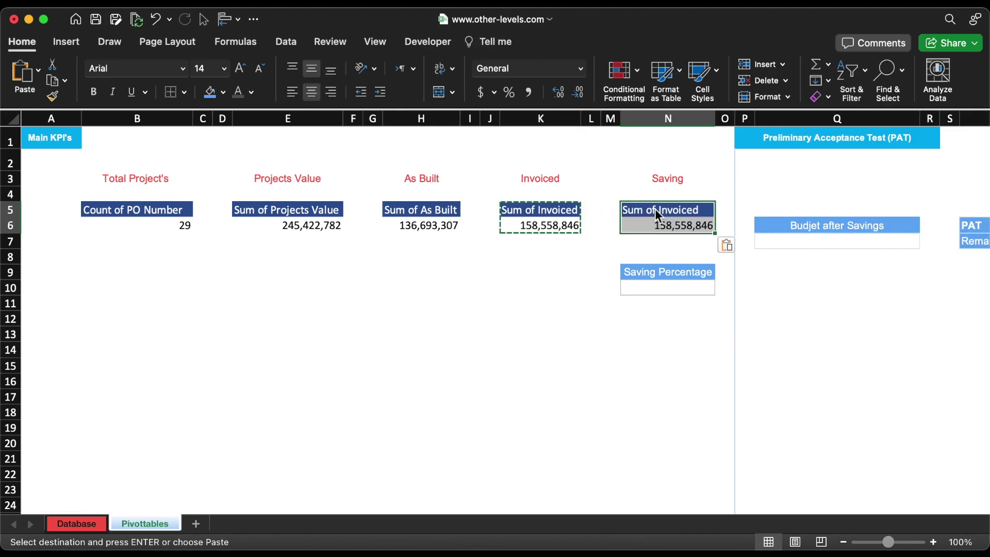
pyautogui.scroll(-5, 859, 212)
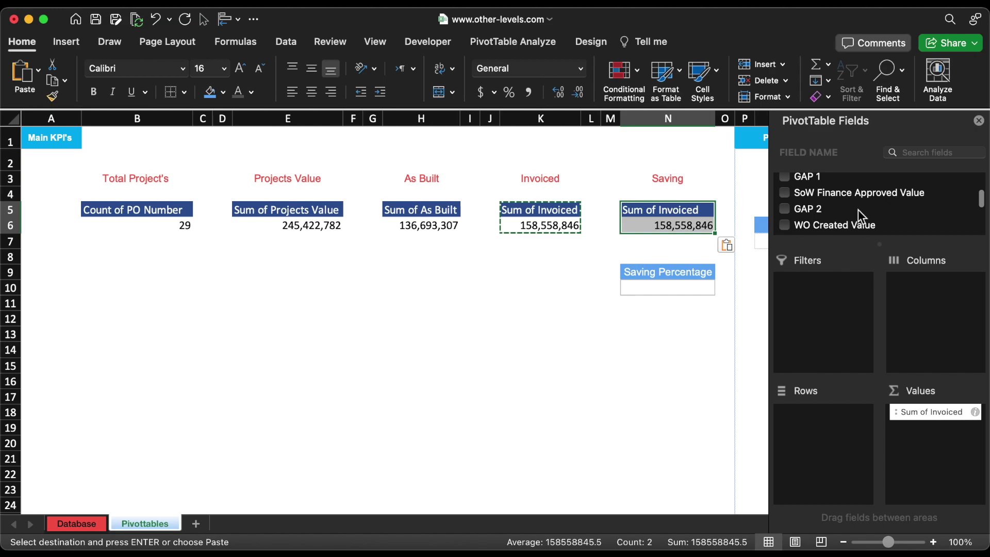
pyautogui.scroll(-3, 858, 209)
pyautogui.click(859, 211)
pyautogui.scroll(-2, 824, 202)
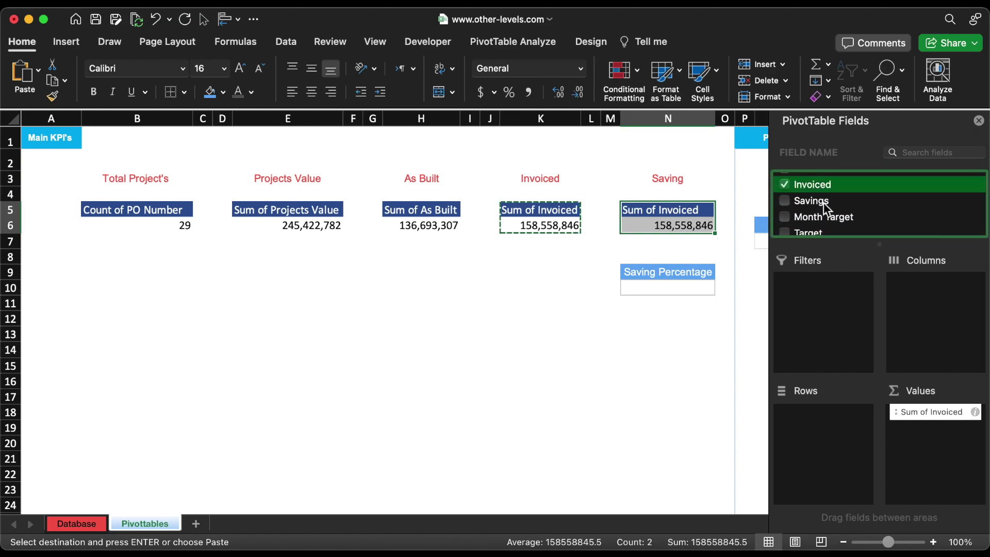
pyautogui.moveTo(810, 201); pyautogui.dragTo(663, 376)
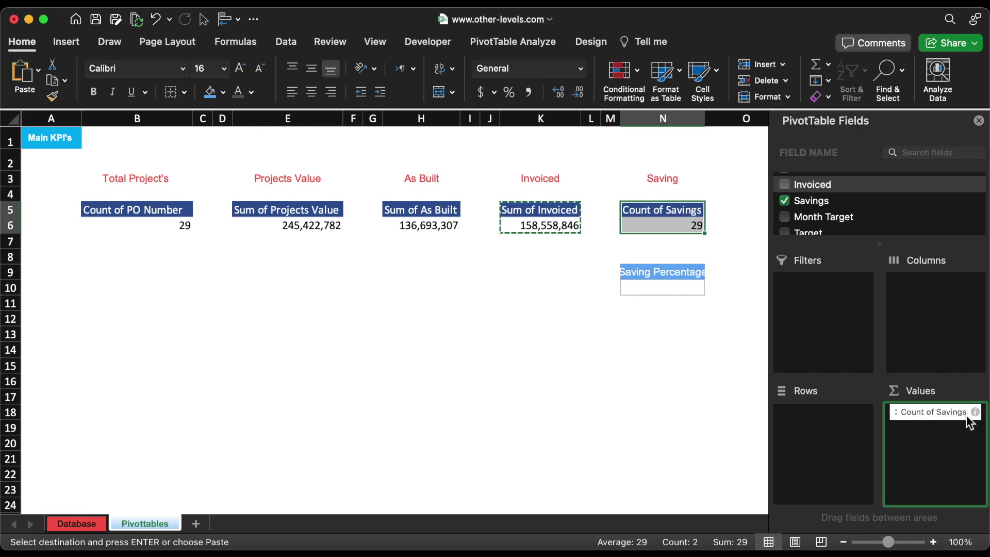
# Change the Savings value field in the Saving PivotTable to summarize by Sum
pyautogui.click(976, 413)
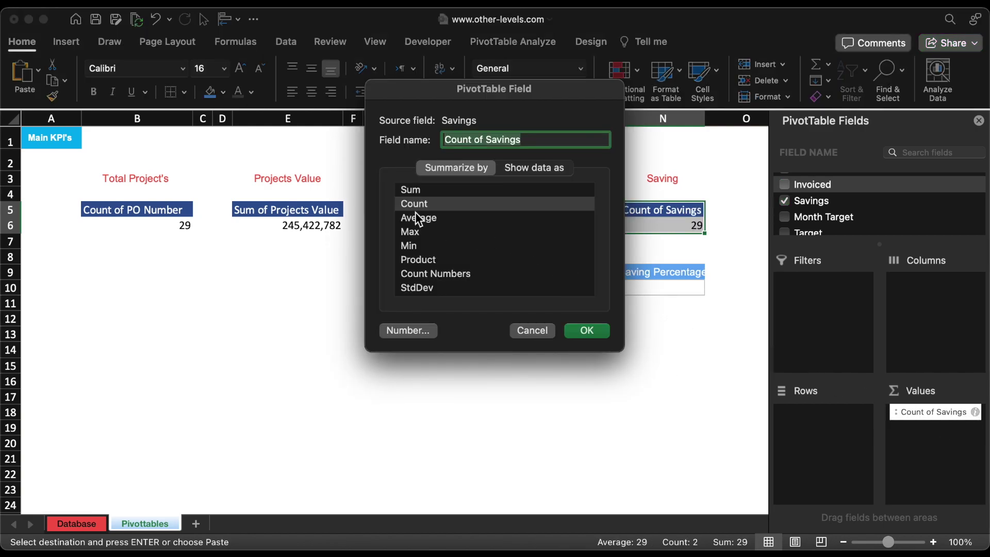
pyautogui.click(411, 190)
pyautogui.click(587, 329)
# Set the font of the KPI PivotTables in B5:N6 to Arial, size 14
pyautogui.click(134, 229)
pyautogui.keyDown('shift'); pyautogui.click(672, 236); pyautogui.keyUp('shift')
pyautogui.moveTo(672, 235); pyautogui.dragTo(672, 245)
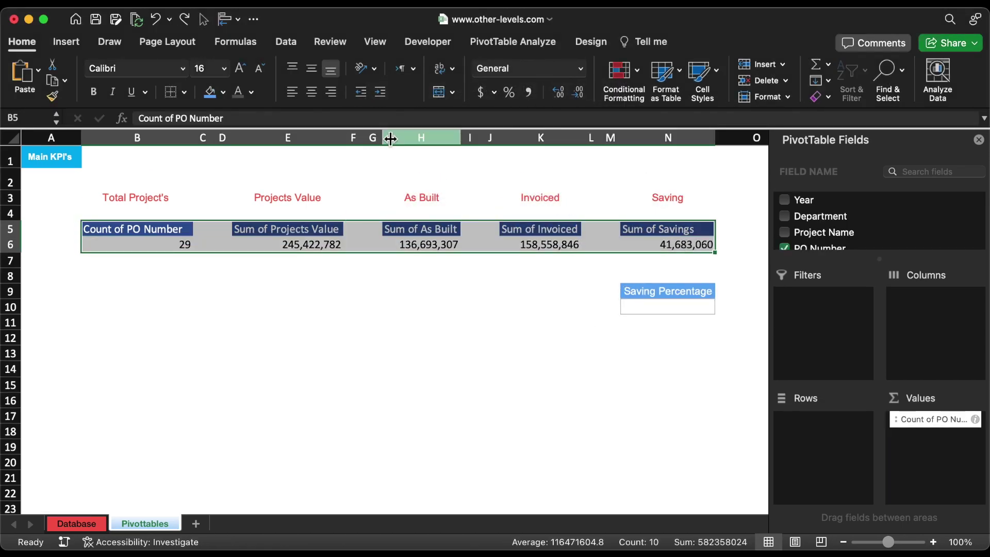
pyautogui.click(184, 67)
pyautogui.click(146, 220)
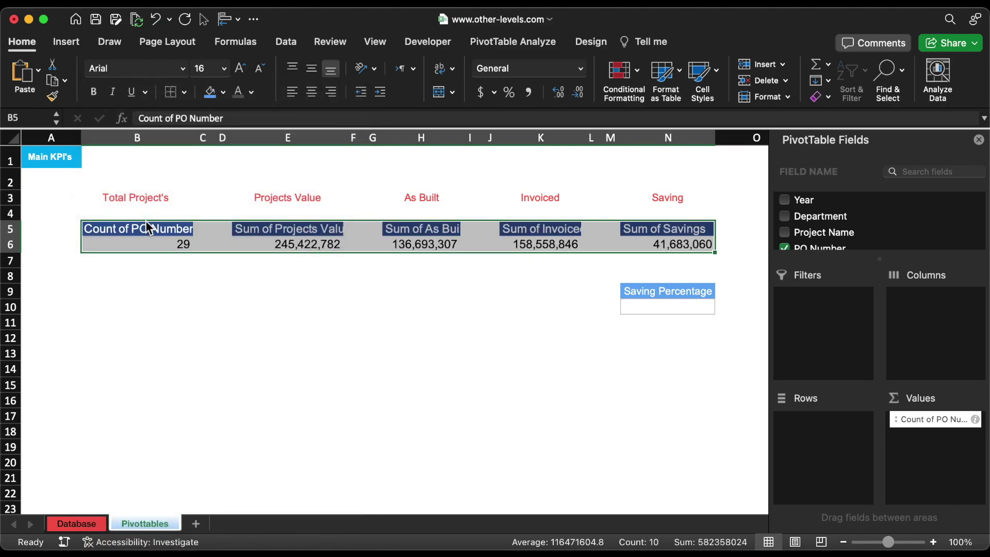
pyautogui.click(258, 70)
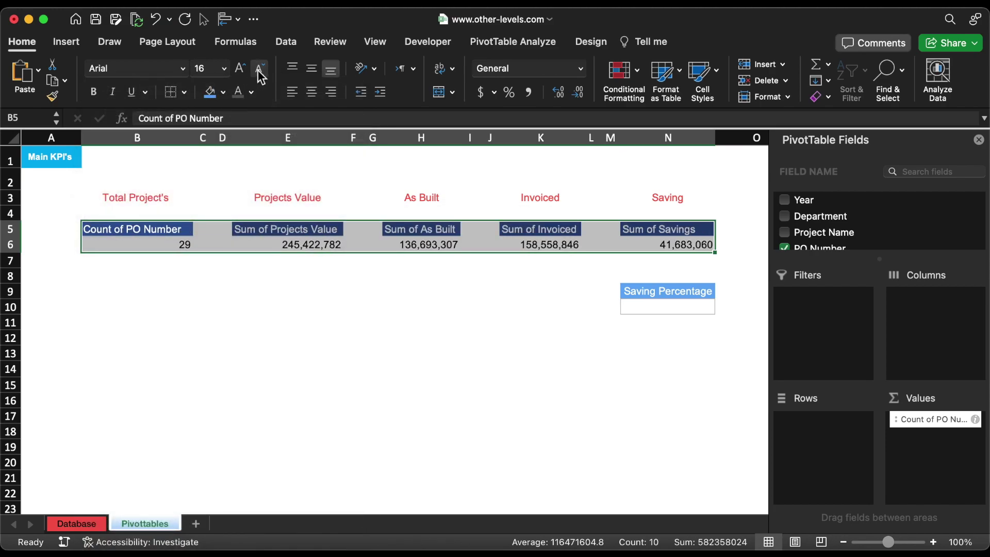
# Calculate the Saving Percentage in N10 as 100% minus the Savings total divided by the Projects Value total
pyautogui.click(680, 310)
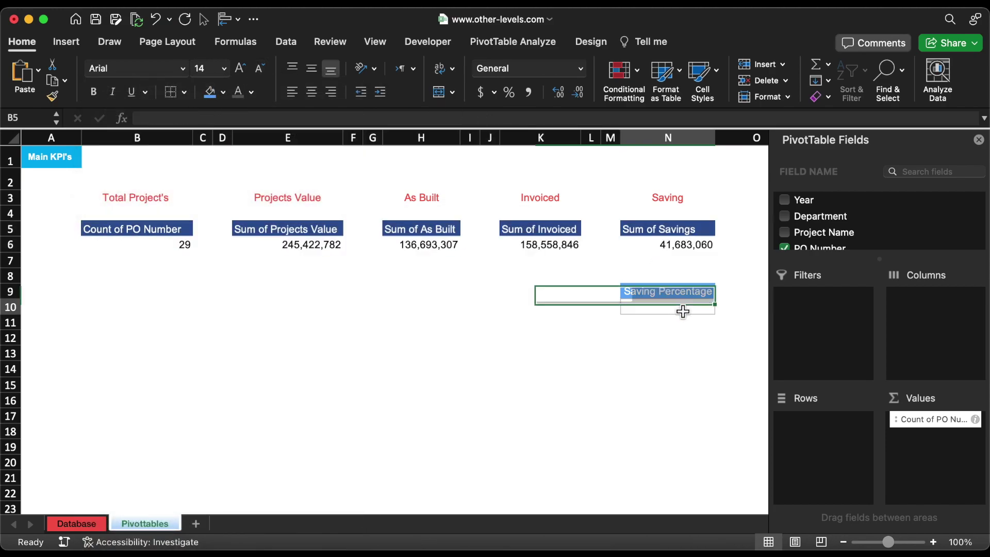
pyautogui.write('=100')
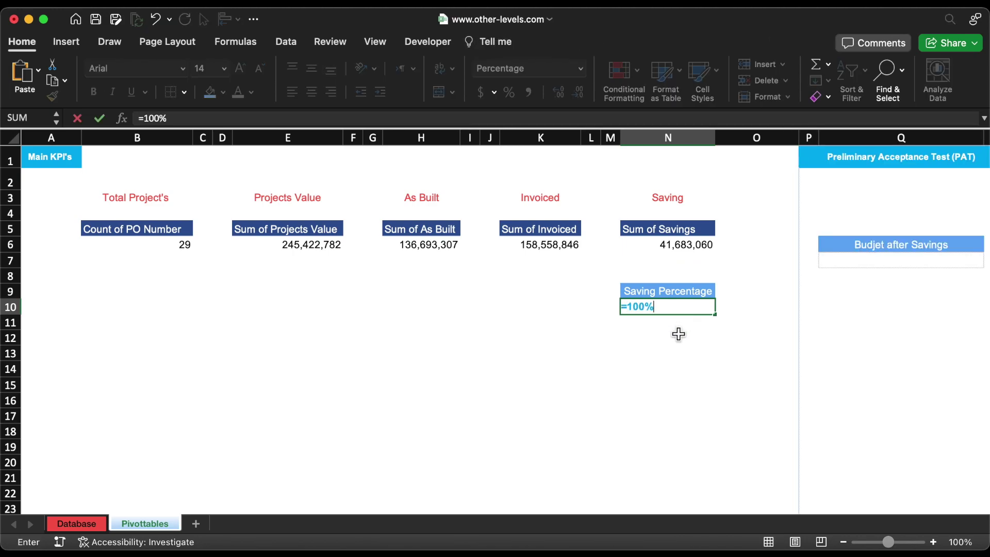
pyautogui.write('%-(')
pyautogui.click(678, 247)
pyautogui.write(')/')
pyautogui.click(333, 248)
pyautogui.write(')')
pyautogui.press('Return')
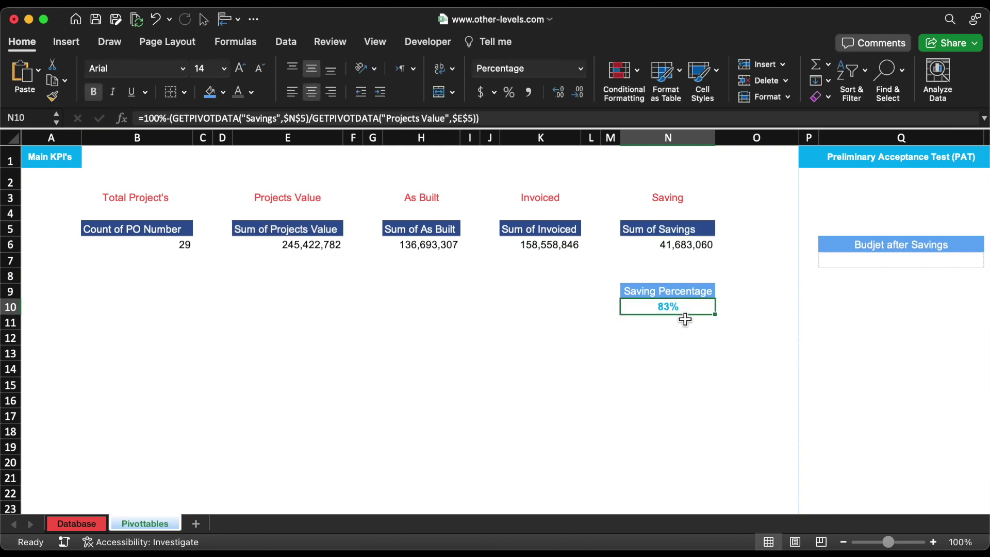
# Calculate the budget after savings in Q7 as the Projects Value total minus the Savings total
pyautogui.click(839, 265)
pyautogui.write('=')
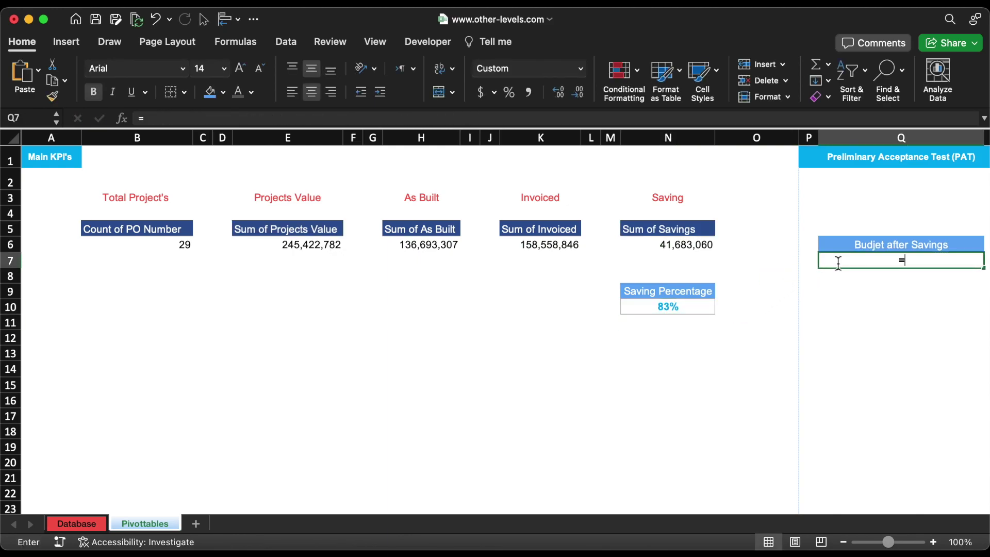
pyautogui.click(303, 247)
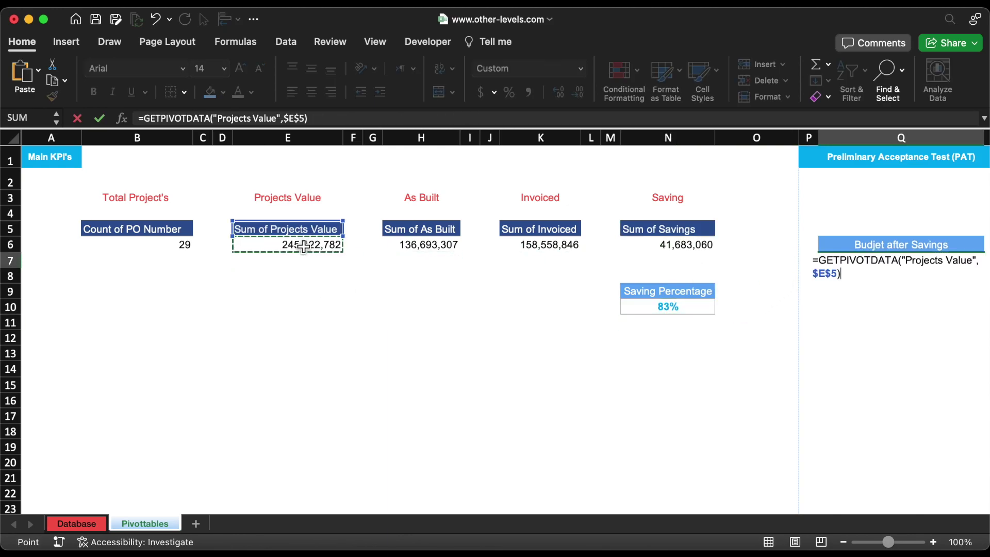
pyautogui.write('-')
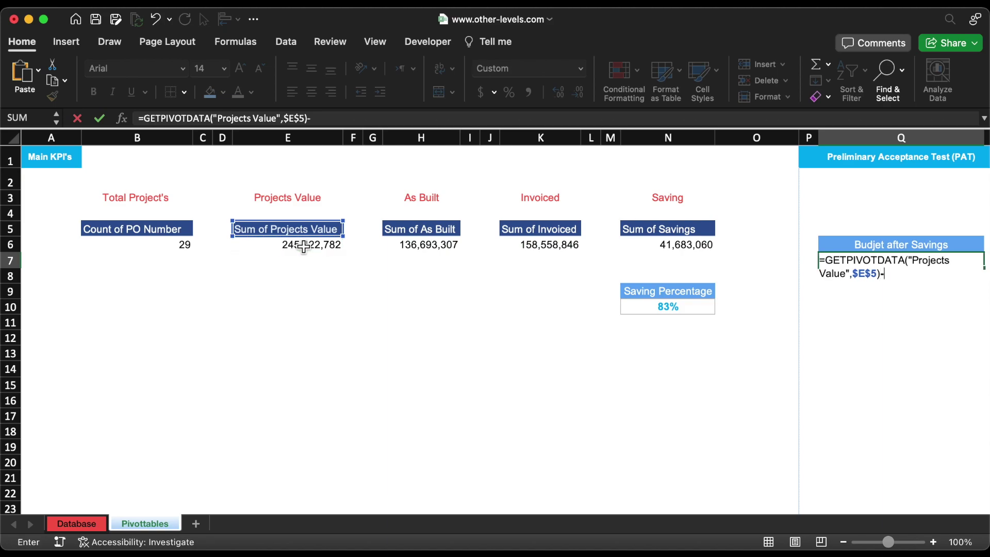
pyautogui.click(662, 245)
pyautogui.press('Return')
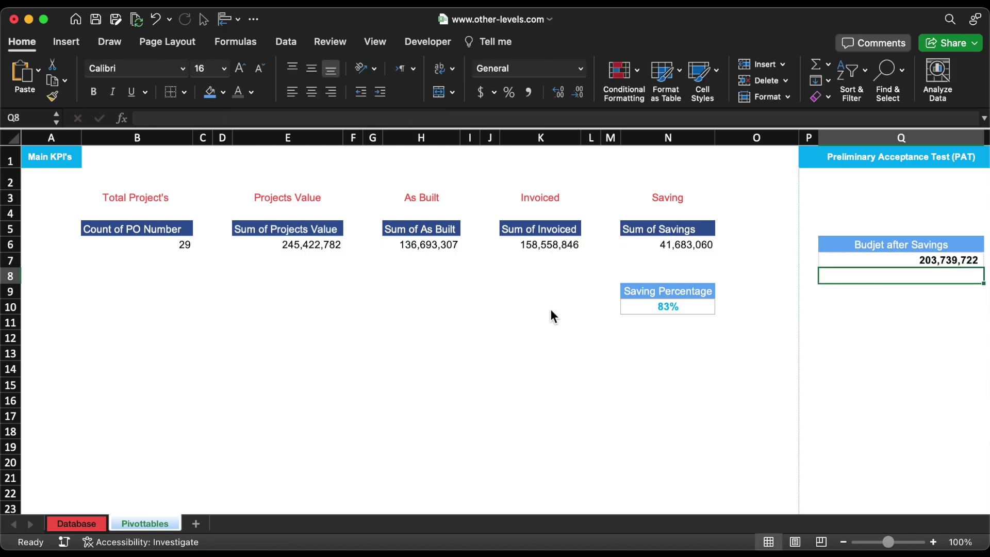
# Calculate the PAT percentage in U6 as the As Built total divided by the budget after savings in Q7
pyautogui.hscroll(5, 644, 334)
pyautogui.hscroll(8, 644, 334)
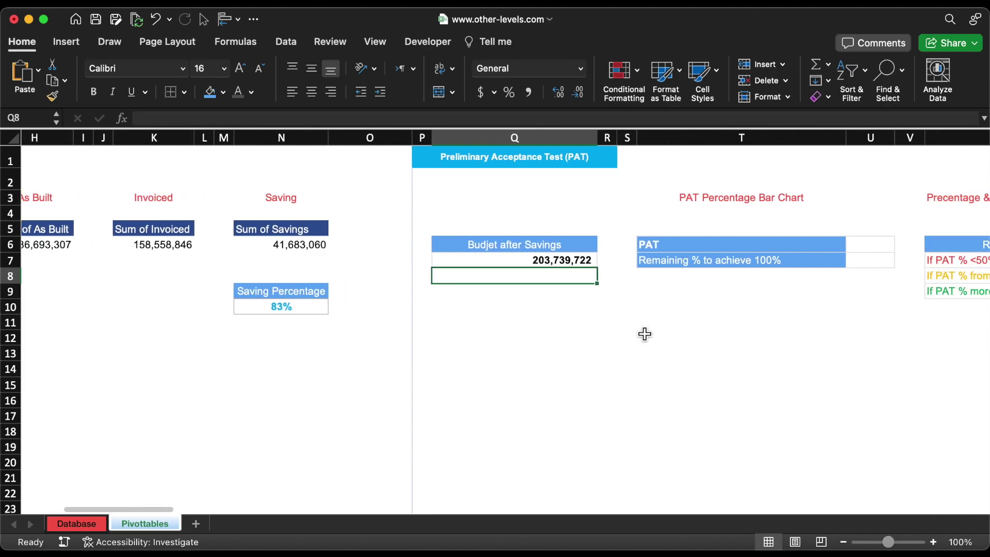
pyautogui.click(515, 250)
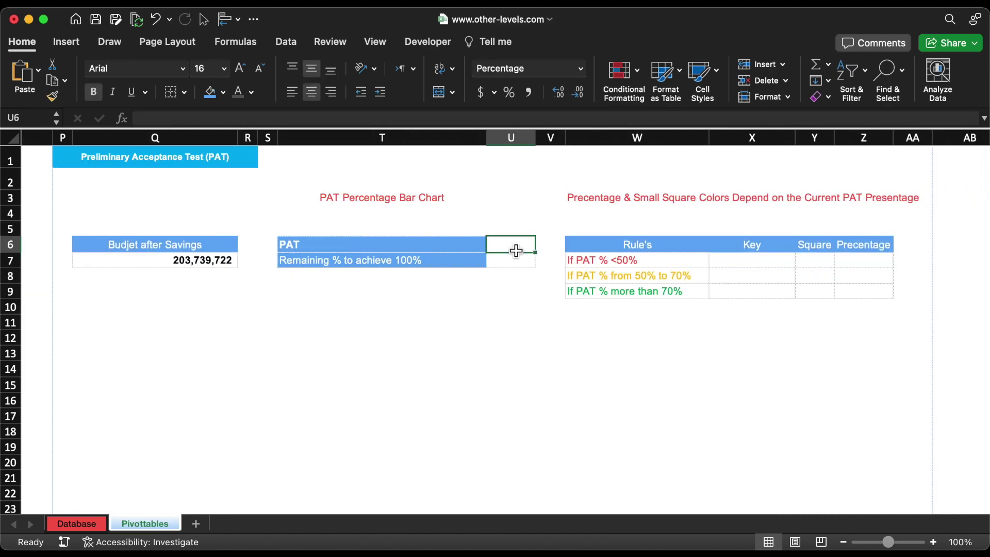
pyautogui.write('=')
pyautogui.hscroll(-1, 400, 321)
pyautogui.hscroll(-7, 400, 321)
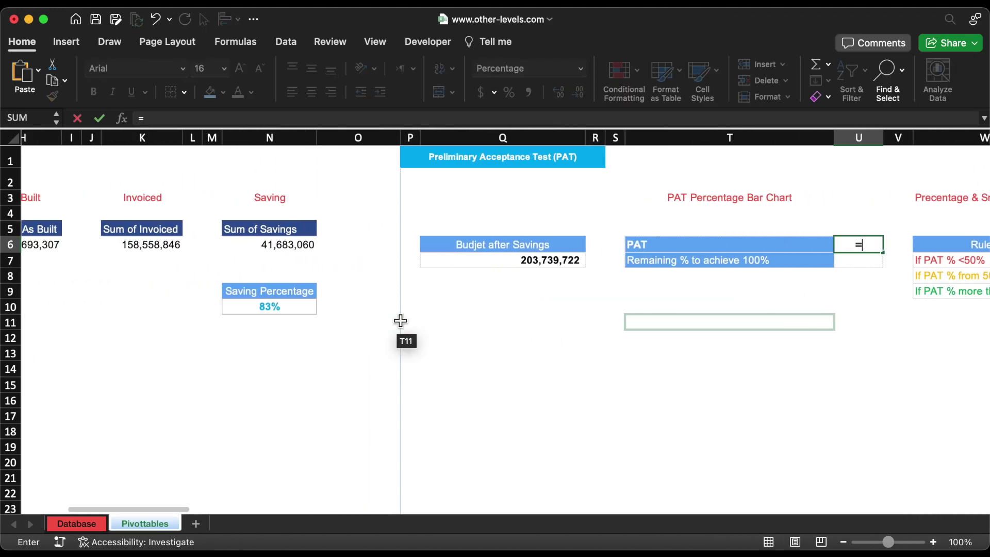
pyautogui.click(96, 245)
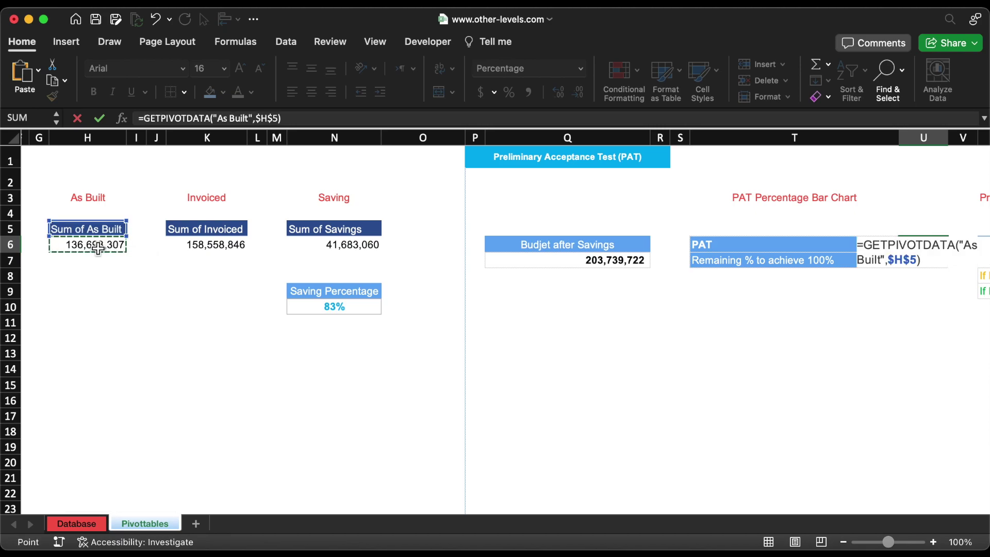
pyautogui.write('/')
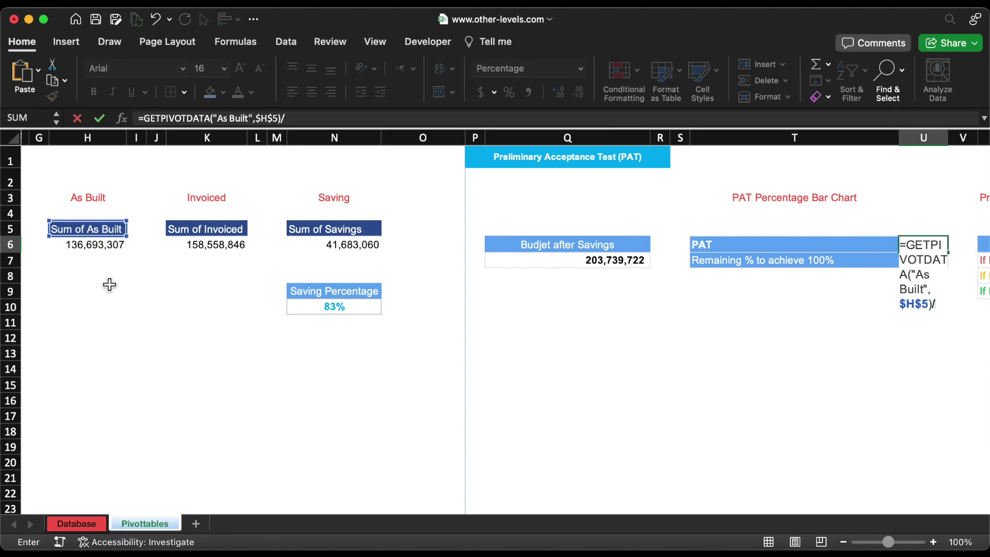
pyautogui.click(570, 266)
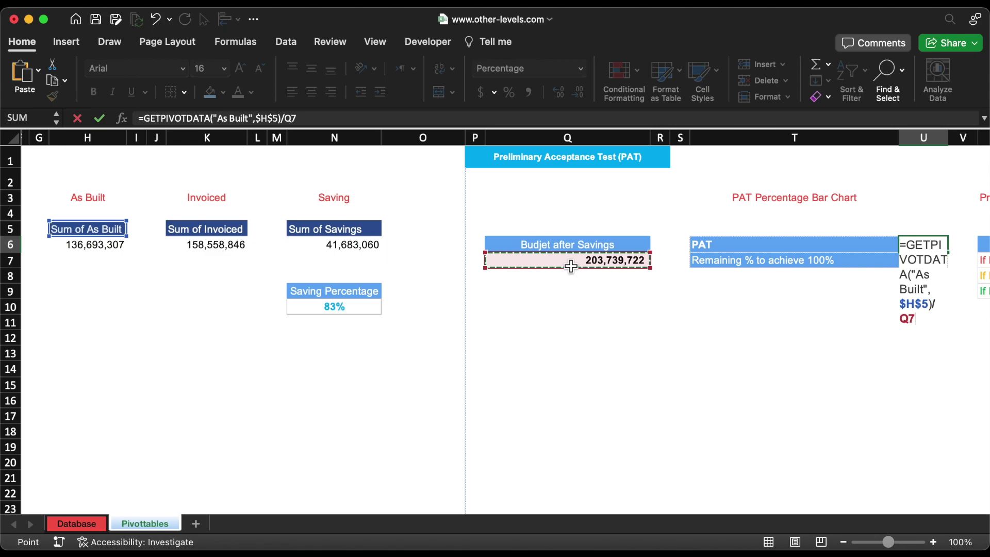
pyautogui.press('Return')
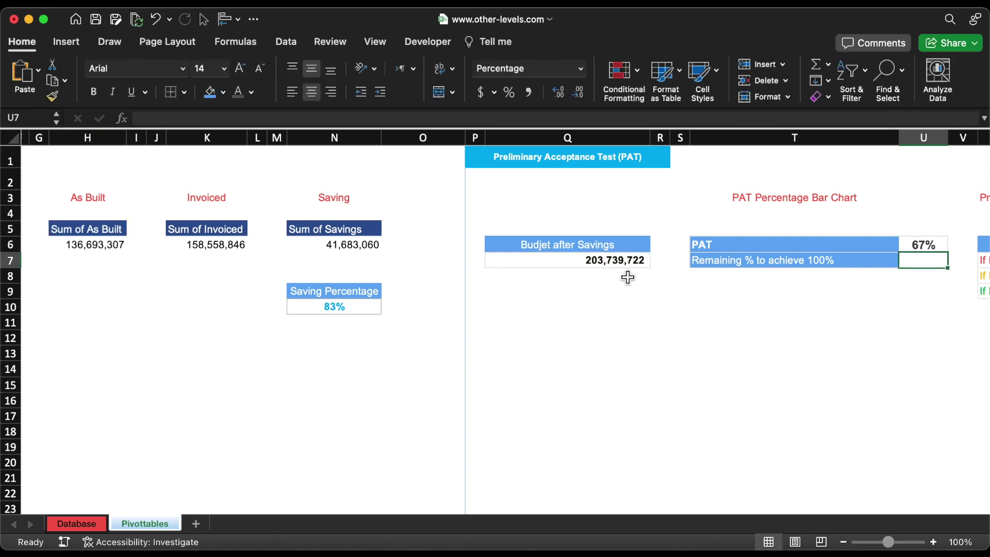
# Calculate the remaining percentage to achieve 100% in U7 with the formula =100%-U6
pyautogui.hscroll(3, 792, 313)
pyautogui.hscroll(5, 792, 313)
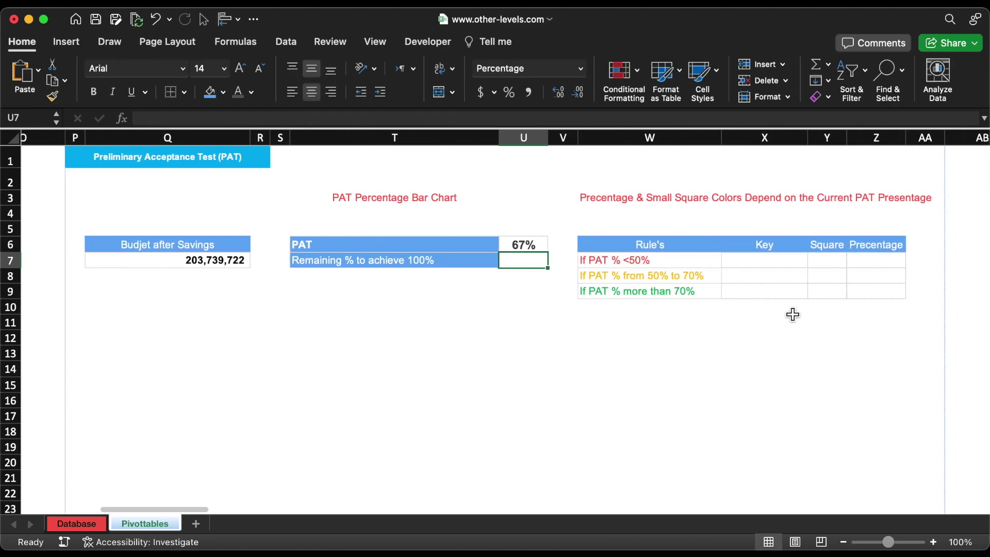
pyautogui.write('=100%-')
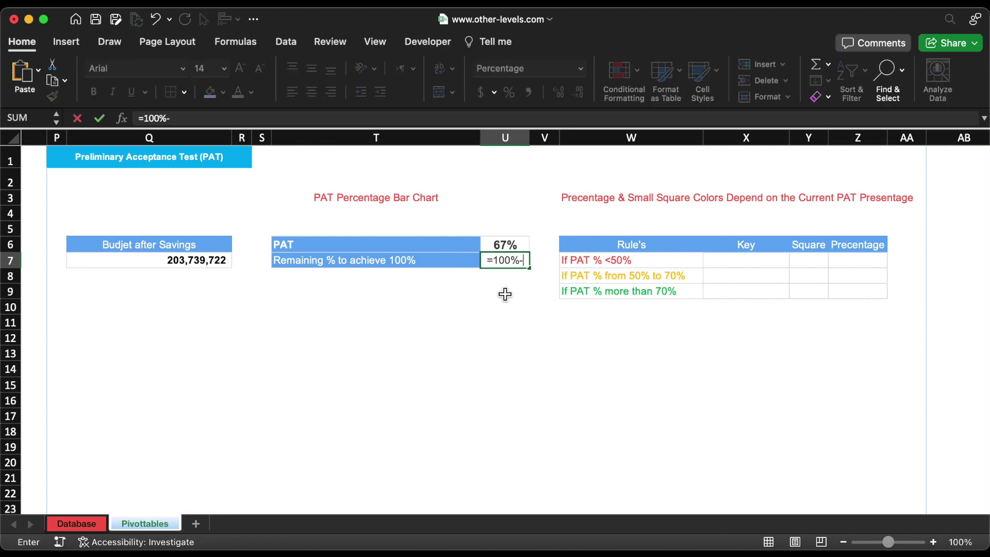
pyautogui.click(515, 249)
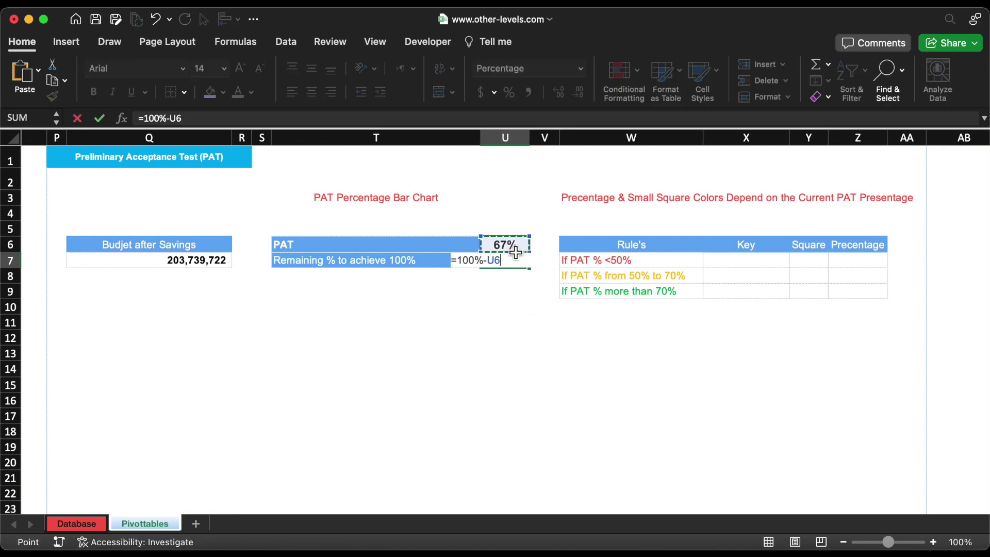
pyautogui.press('Return')
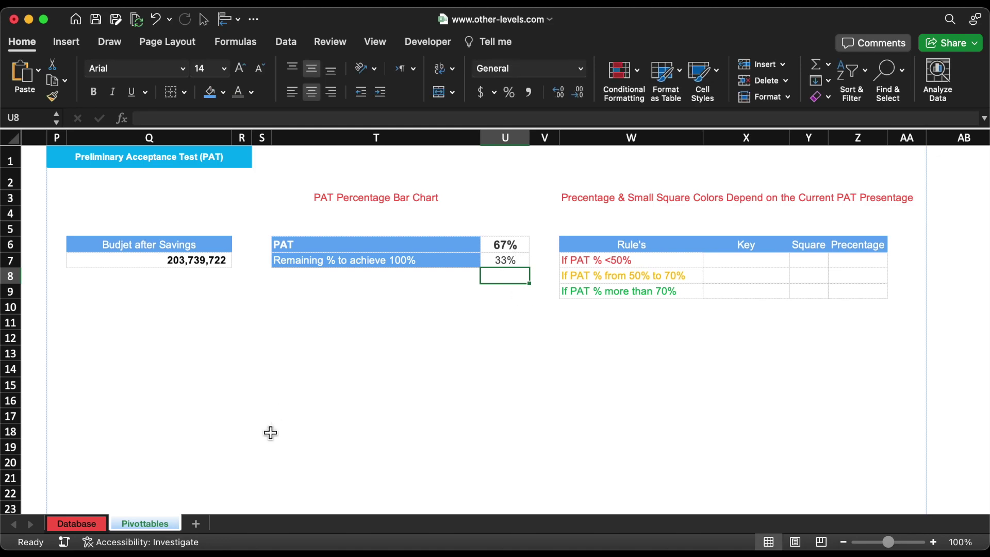
# Add a new worksheet after Pivottables and rename it Dashboard
pyautogui.click(196, 523)
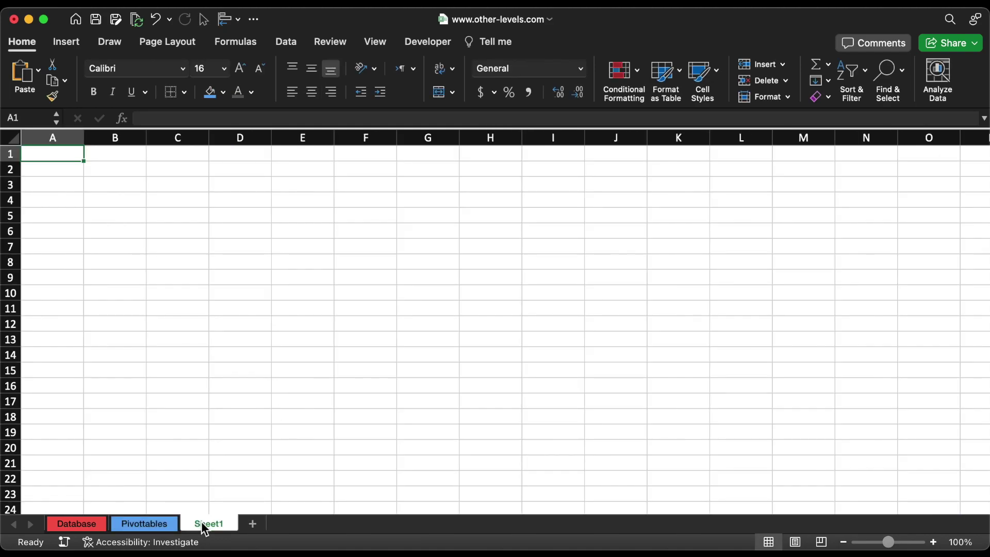
pyautogui.rightClick(204, 526)
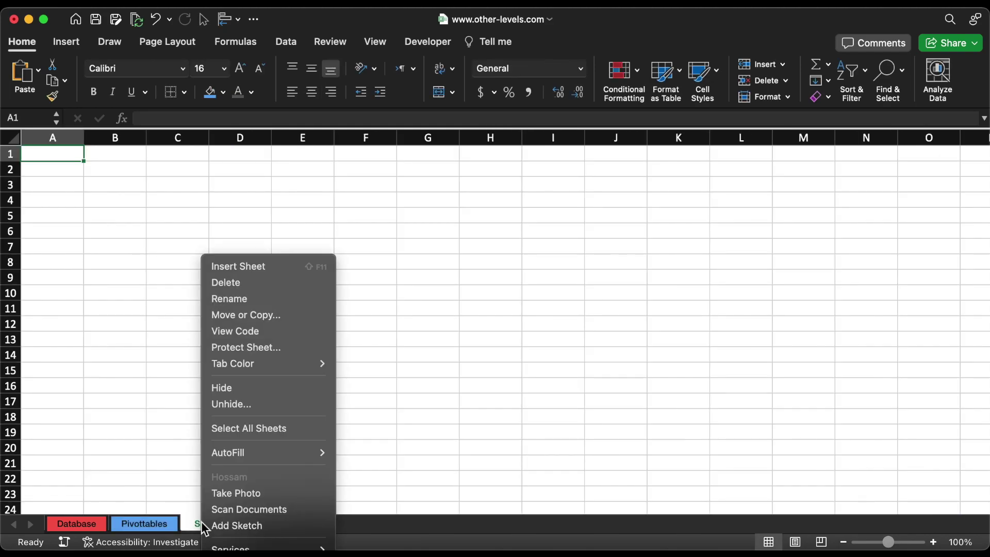
pyautogui.click(232, 301)
pyautogui.press('Return')
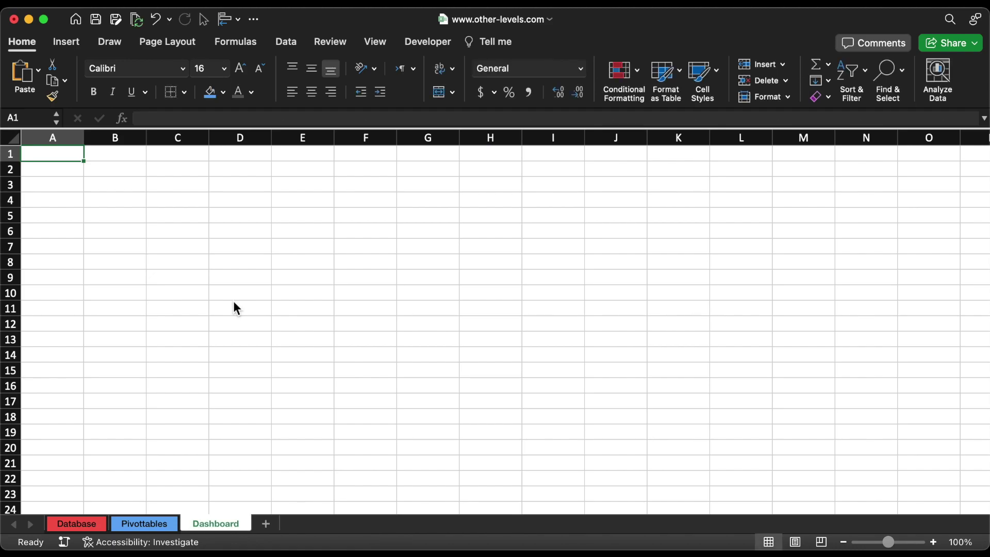
# Hide the gridlines on the Dashboard sheet
pyautogui.click(374, 42)
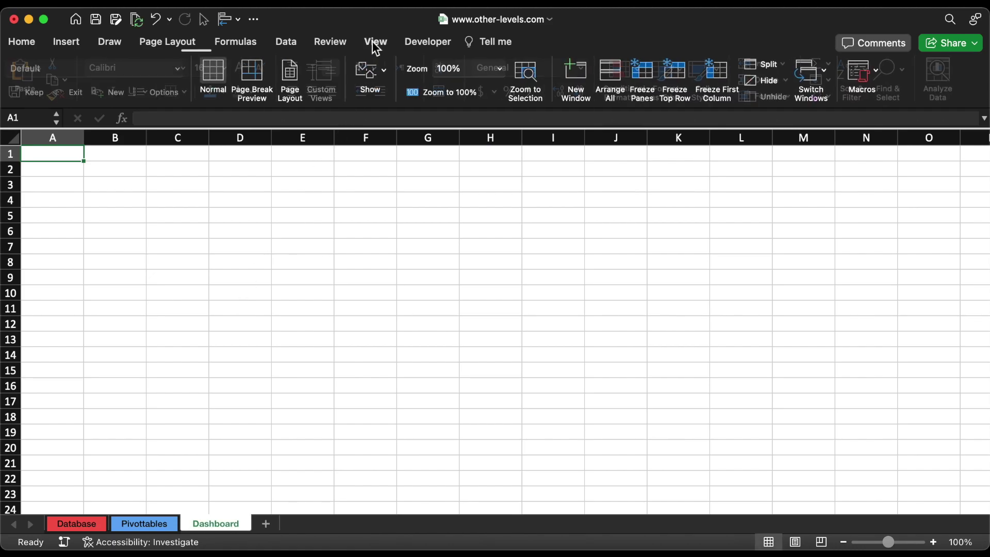
pyautogui.click(372, 78)
pyautogui.click(363, 138)
# Insert a small text box on the Dashboard sheet over columns C and D, spanning about rows 4 to 7
pyautogui.click(66, 43)
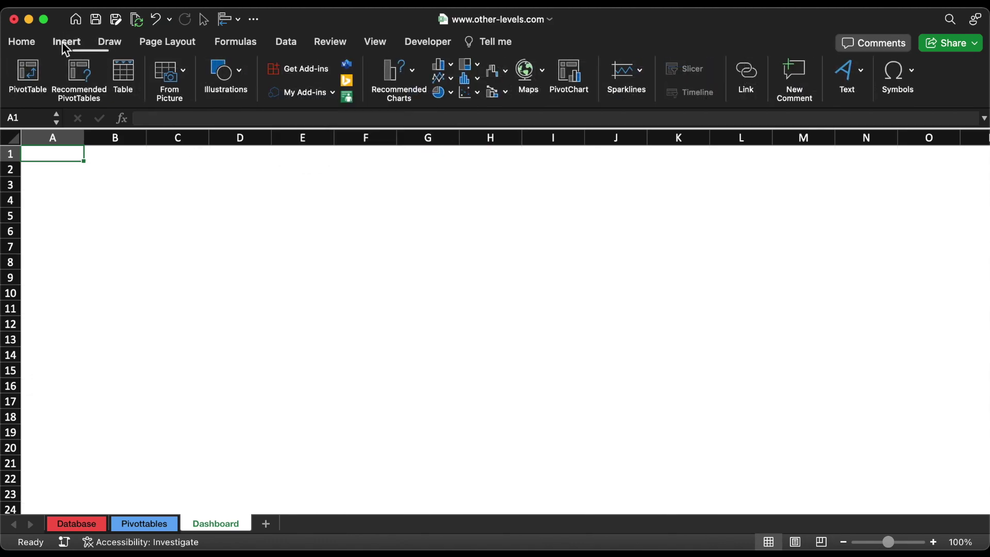
pyautogui.click(197, 88)
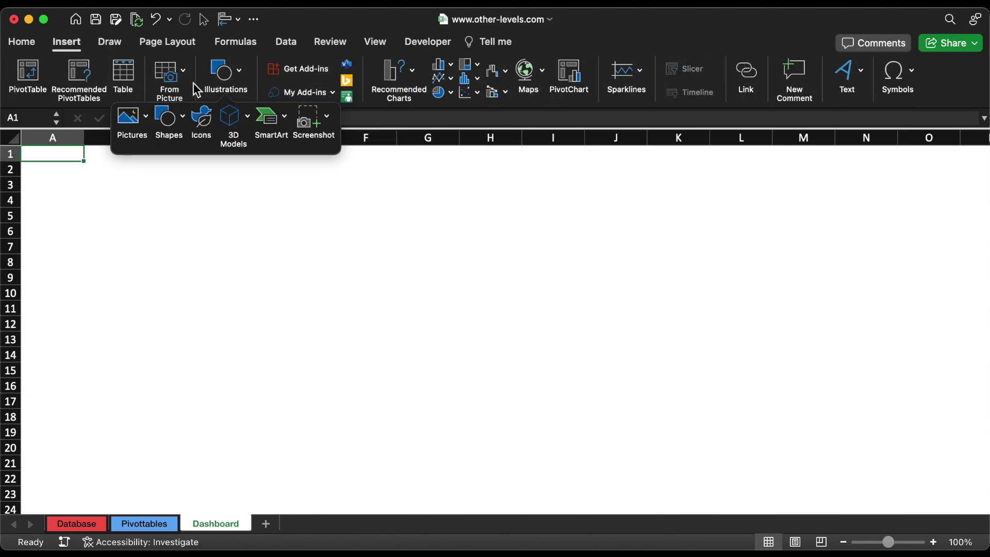
pyautogui.click(174, 121)
pyautogui.click(167, 165)
pyautogui.moveTo(165, 200); pyautogui.dragTo(239, 240)
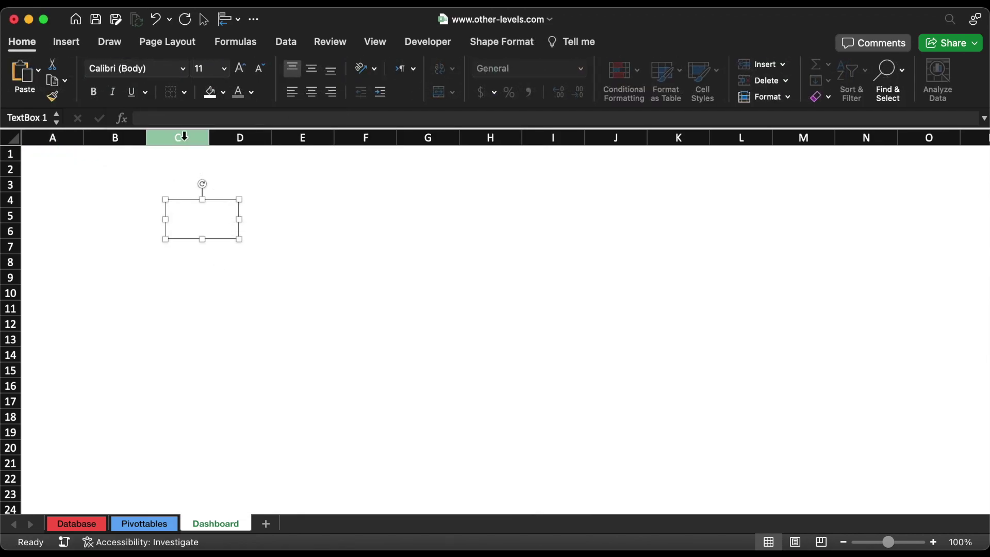
# Link the text box on the Dashboard sheet to the total projects count with =Pivottables!B6
pyautogui.click(174, 118)
pyautogui.write('=')
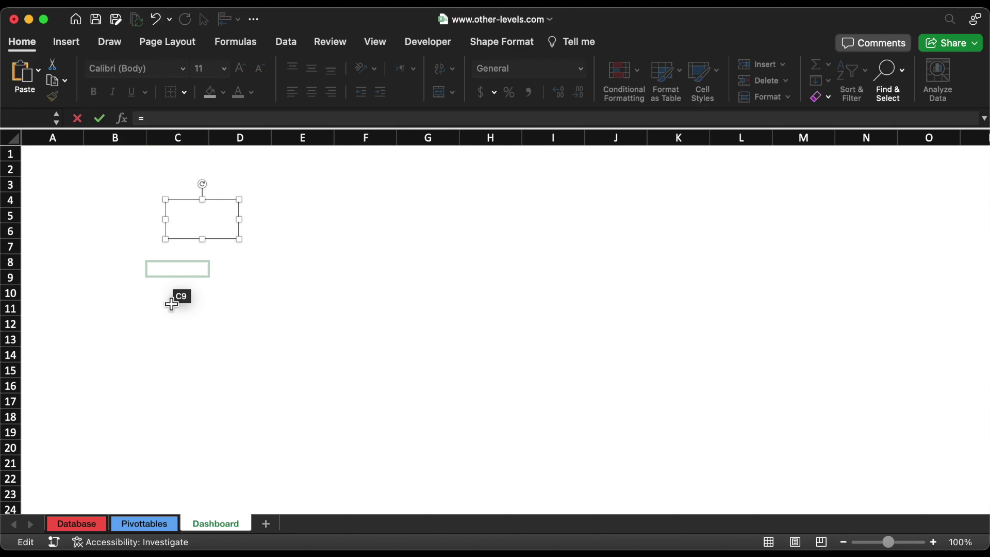
pyautogui.click(147, 522)
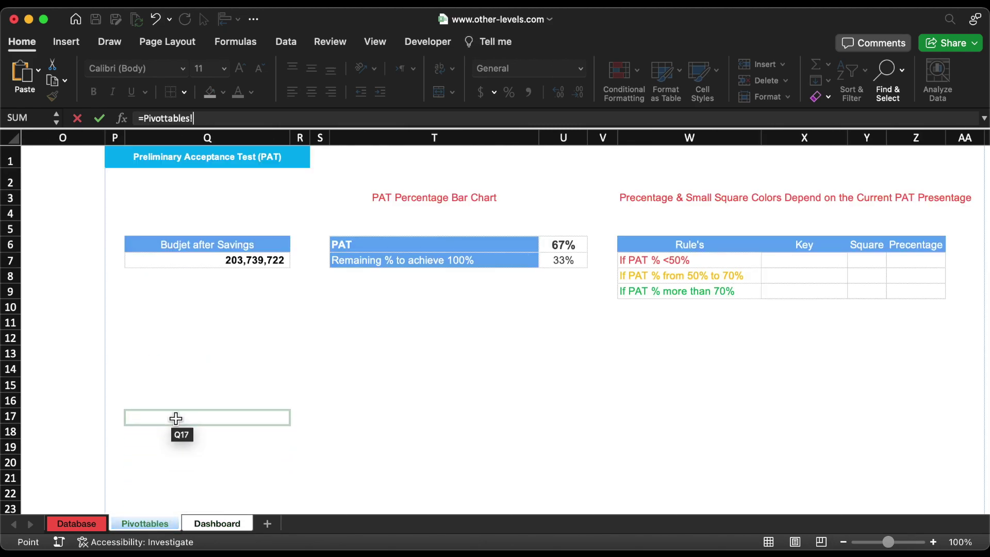
pyautogui.hscroll(-15, 174, 413)
pyautogui.click(161, 262)
pyautogui.press('BackSpace')
pyautogui.write('6')
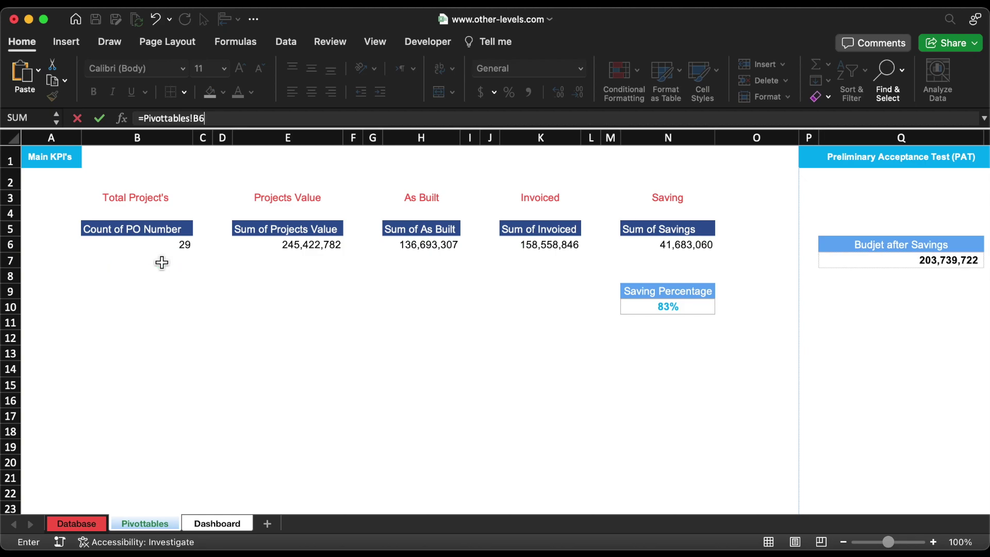
pyautogui.press('Return')
# Shrink the linked text box and duplicate it into a row of five boxes across columns B to G
pyautogui.moveTo(240, 241); pyautogui.dragTo(447, 251)
pyautogui.click(210, 248)
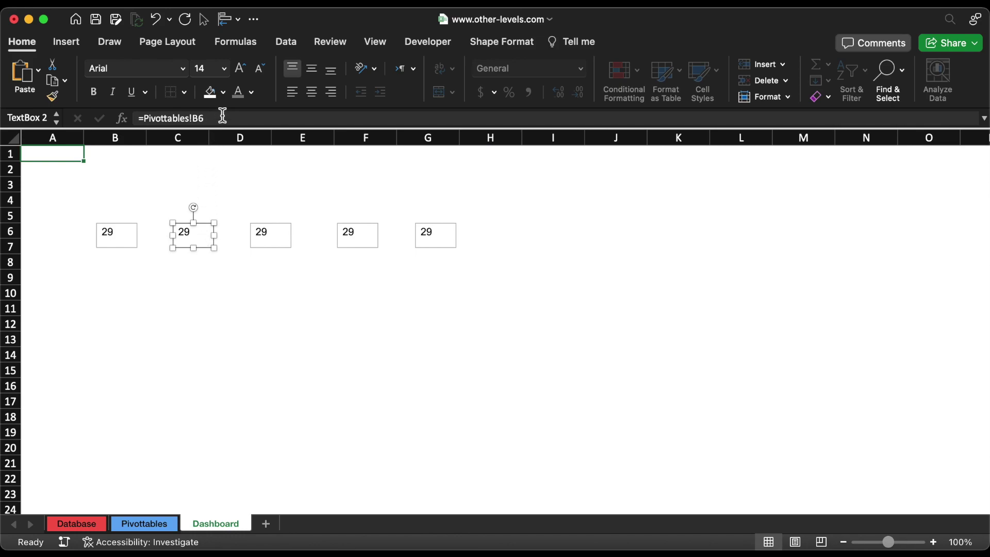
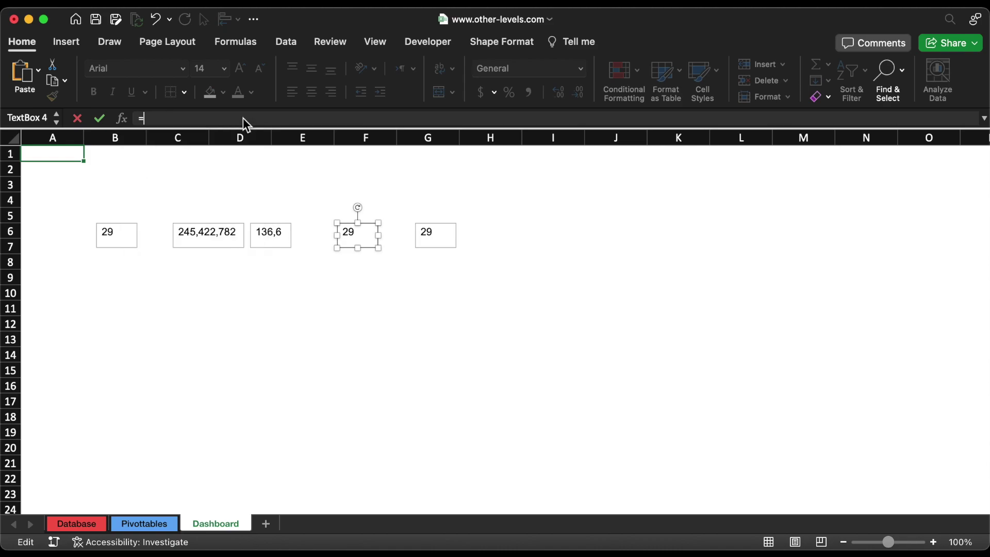
# Link the fourth text box in the row to the invoiced sum with =Pivottables!K6
pyautogui.moveTo(181, 469); pyautogui.dragTo(163, 528)
pyautogui.click(162, 529)
pyautogui.click(550, 267)
pyautogui.press('BackSpace')
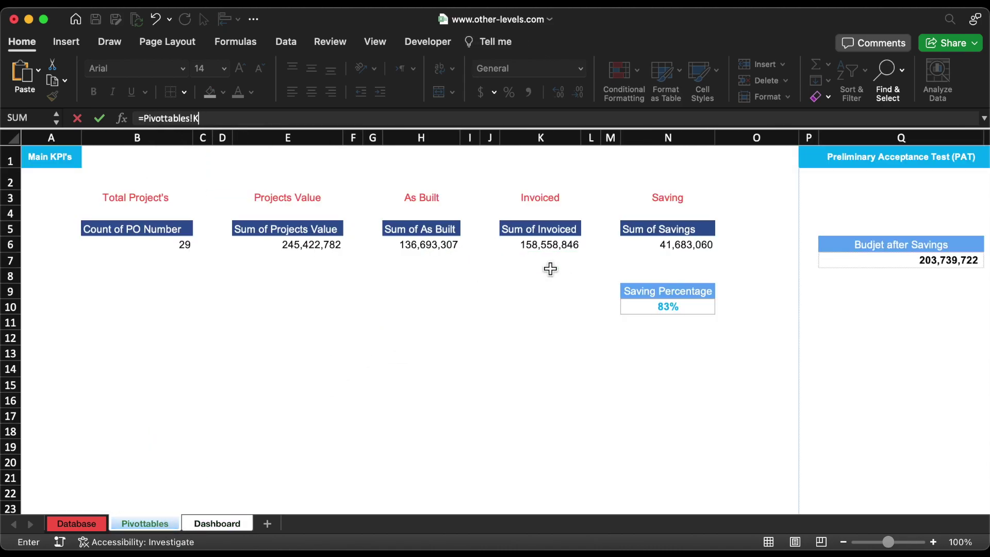
pyautogui.press('Return')
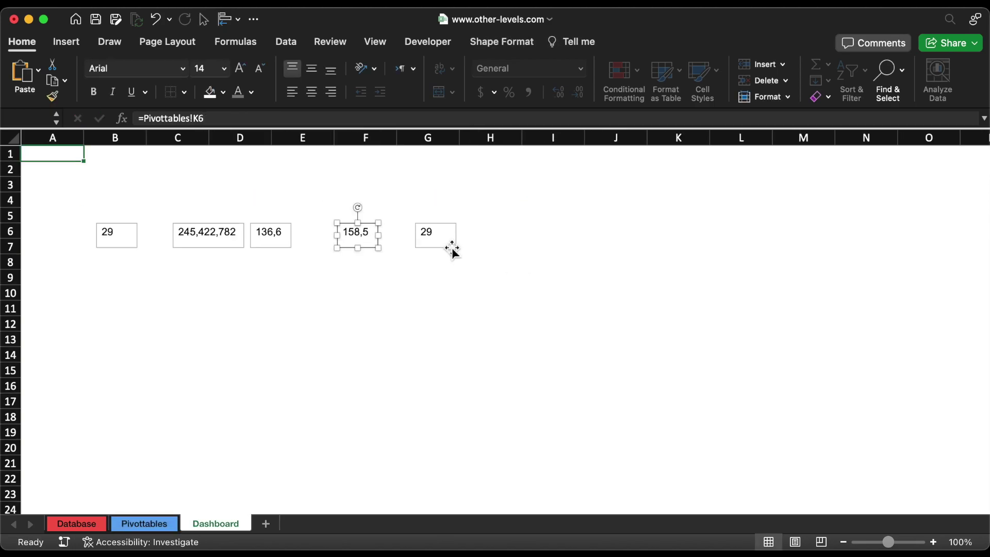
# Replace the fifth text box's link with =Pivottables!N6, the sum of savings
pyautogui.click(448, 246)
pyautogui.click(281, 119)
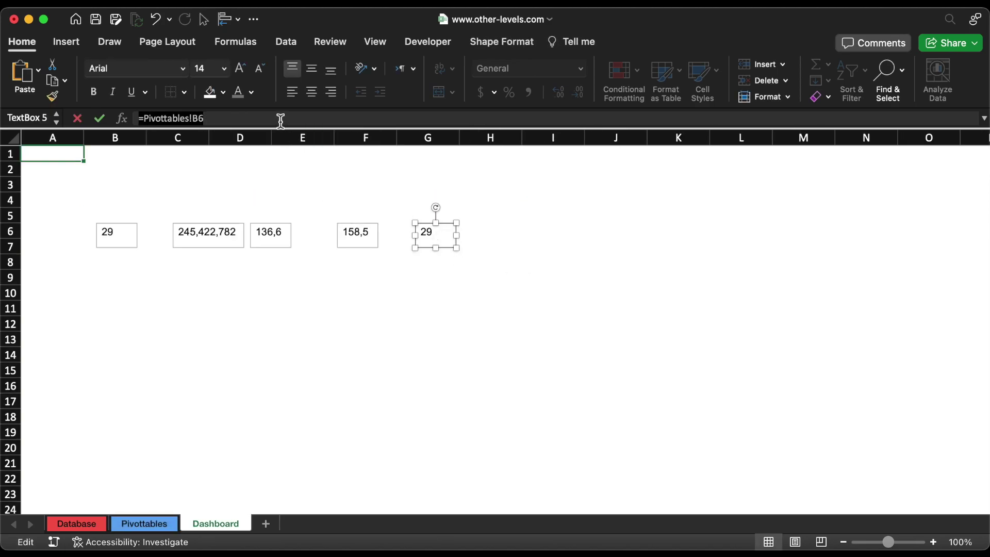
pyautogui.press('BackSpace')
pyautogui.press('BackSpace')
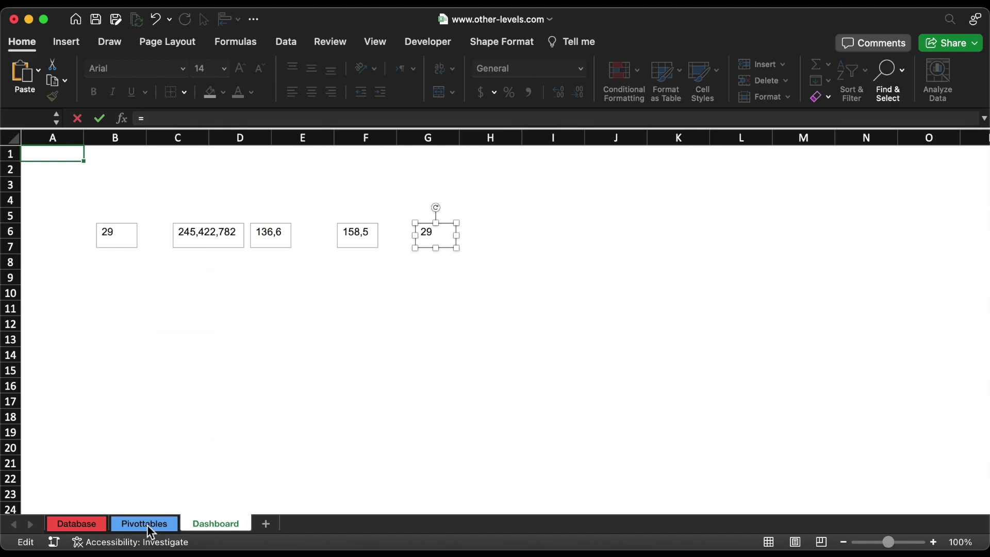
pyautogui.click(147, 524)
pyautogui.click(696, 259)
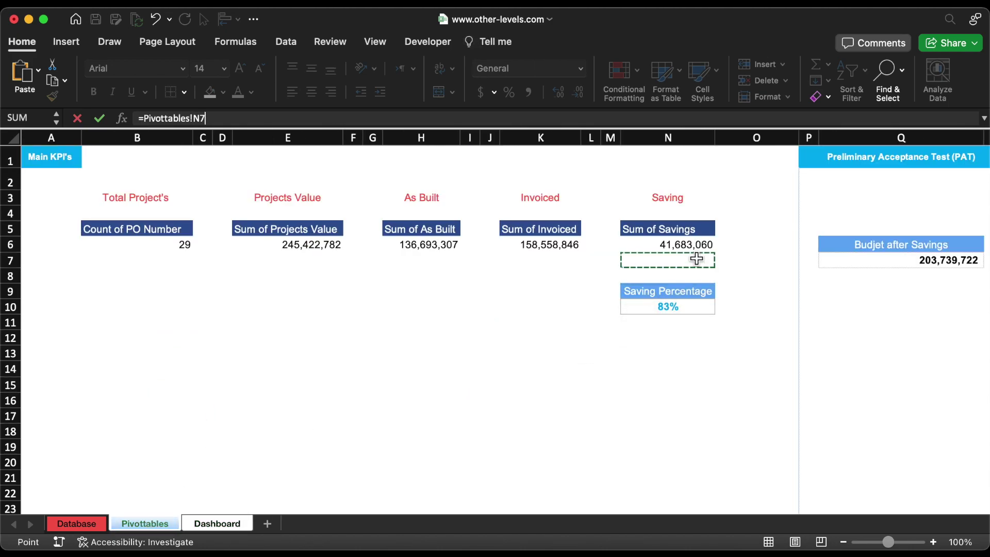
pyautogui.press('Up')
pyautogui.press('Return')
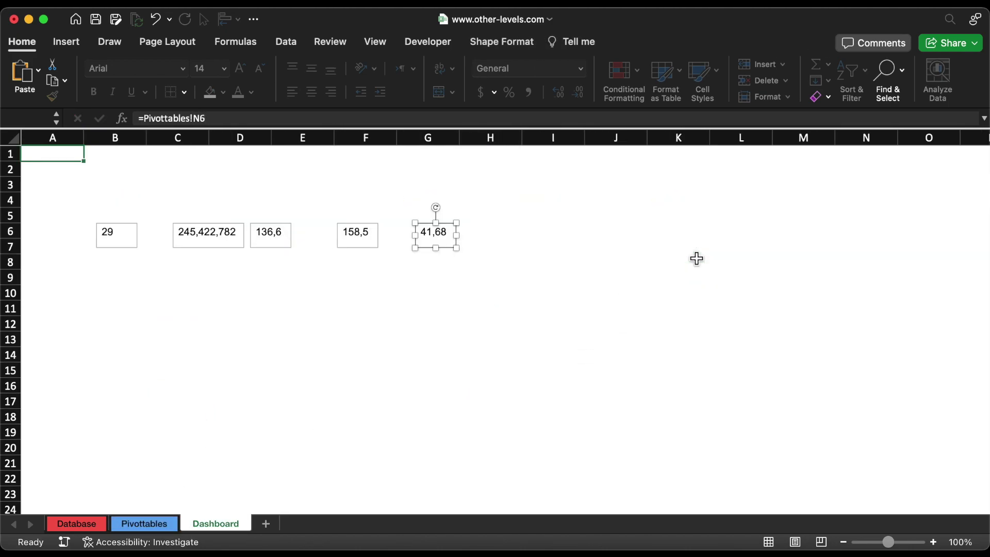
# Widen the As Built, Invoiced and Saving text boxes together so their full figures fit
pyautogui.keyDown('shift'); pyautogui.click(367, 233); pyautogui.keyUp('shift')
pyautogui.keyDown('shift'); pyautogui.click(281, 240); pyautogui.keyUp('shift')
pyautogui.moveTo(299, 239); pyautogui.dragTo(326, 236)
# Duplicate the savings text box just above it around column H and link the copy to the saving percentage with =Pivottables!N10
pyautogui.click(449, 242)
pyautogui.moveTo(448, 242); pyautogui.dragTo(507, 214)
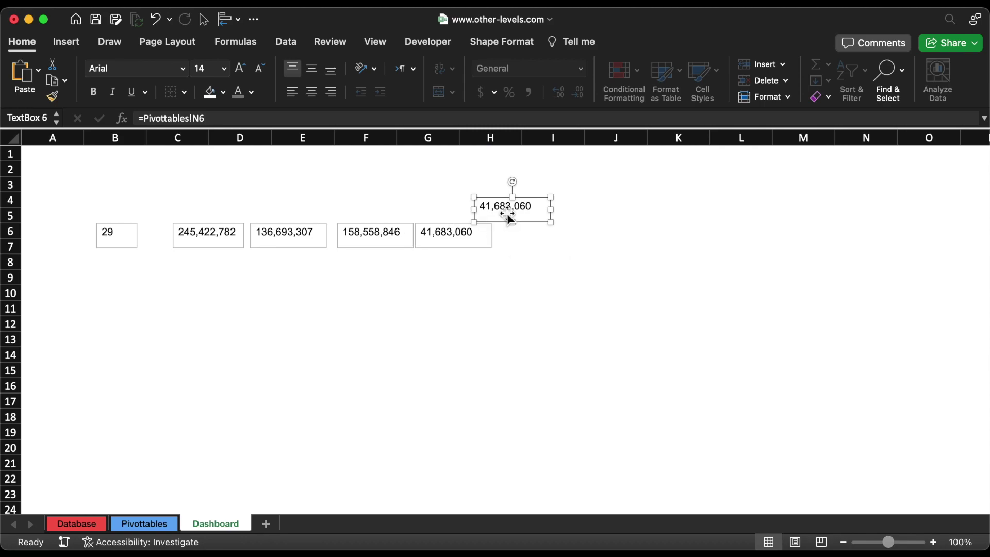
pyautogui.click(268, 118)
pyautogui.press('super+a')
pyautogui.write('=')
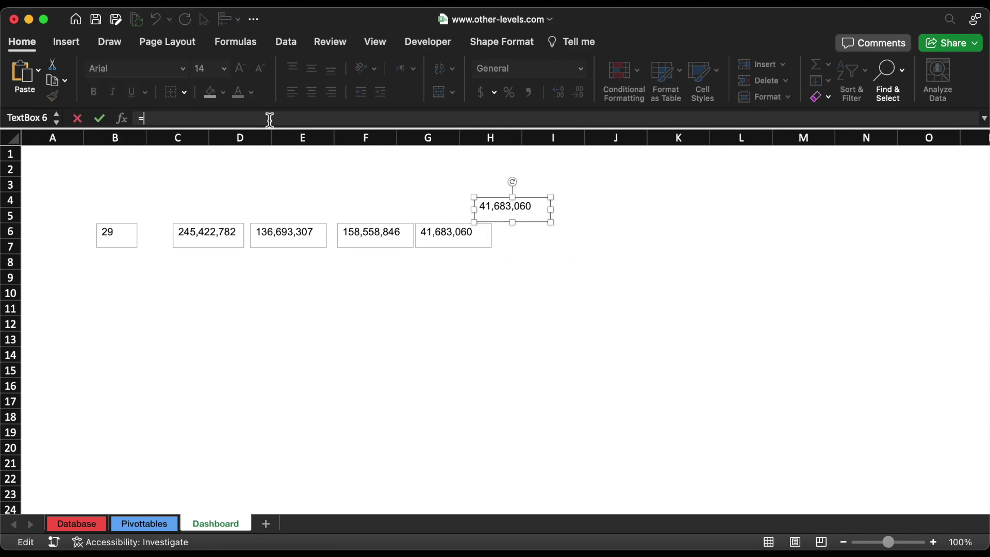
pyautogui.click(147, 524)
pyautogui.click(659, 309)
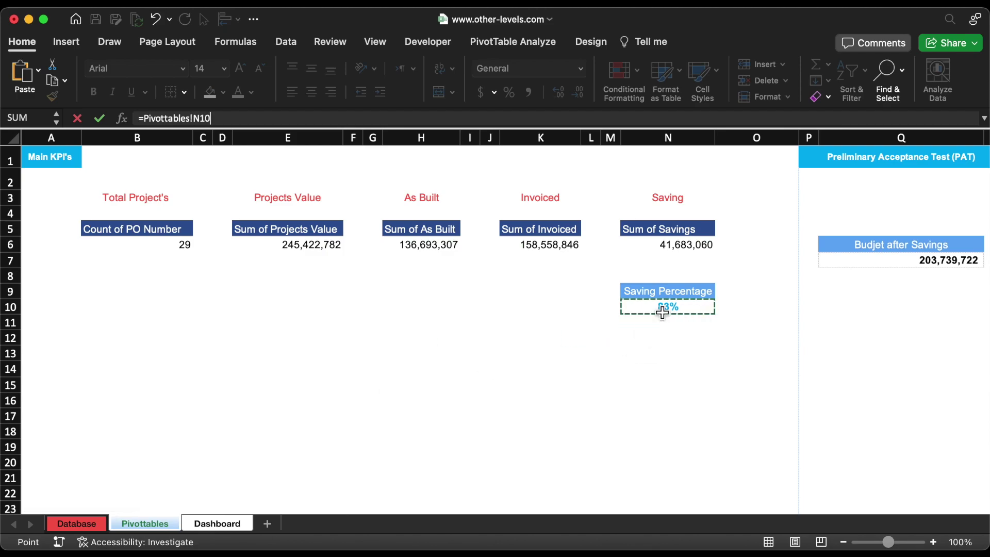
pyautogui.press('Return')
pyautogui.click(366, 323)
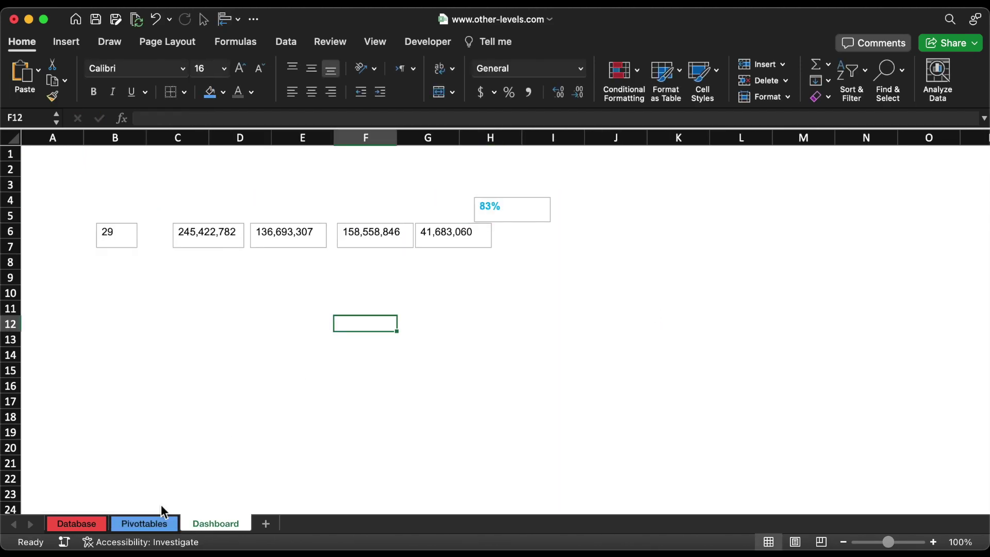
# Insert a 100% stacked bar chart from the PAT row T6:U6 on the Pivottables sheet
pyautogui.click(152, 523)
pyautogui.hscroll(5, 422, 454)
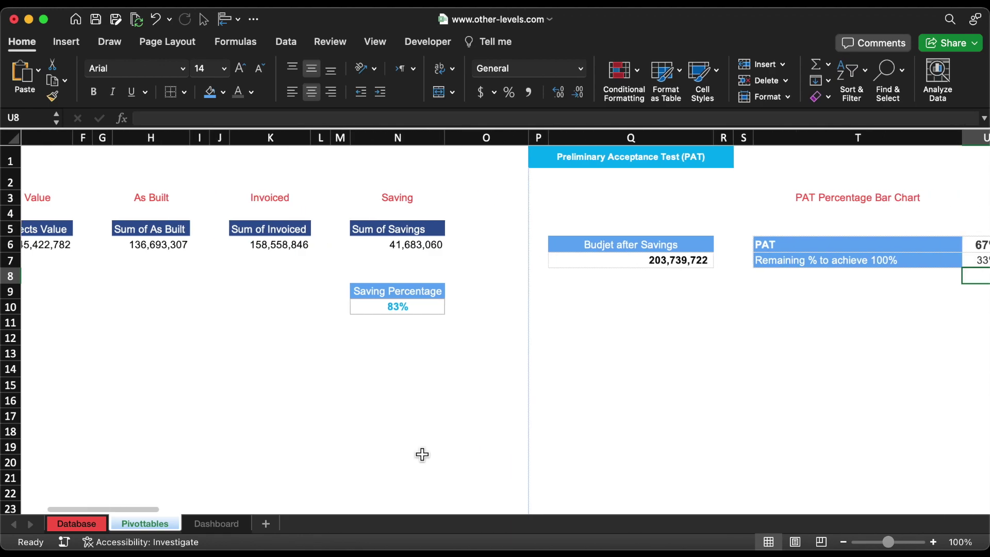
pyautogui.hscroll(5, 422, 454)
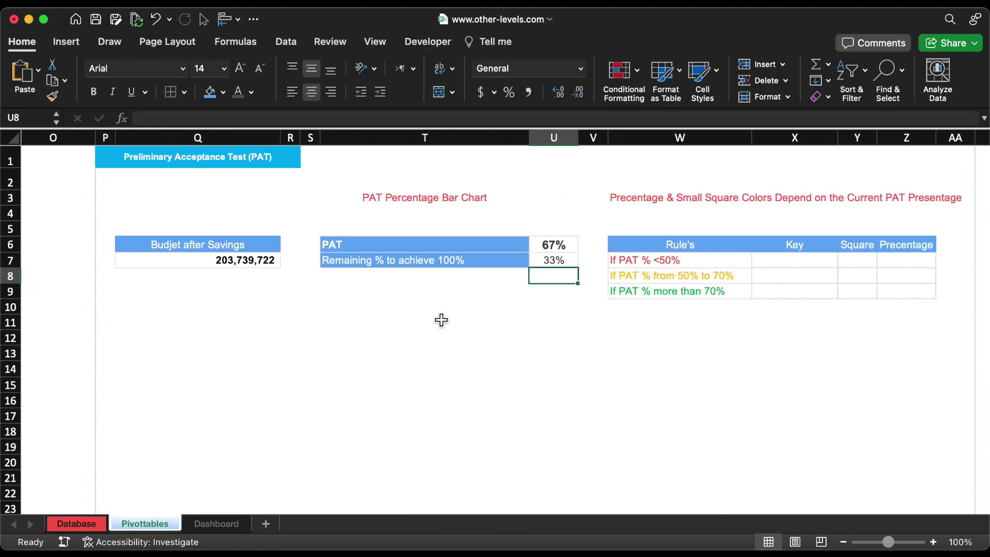
pyautogui.click(562, 247)
pyautogui.moveTo(562, 246); pyautogui.dragTo(521, 245)
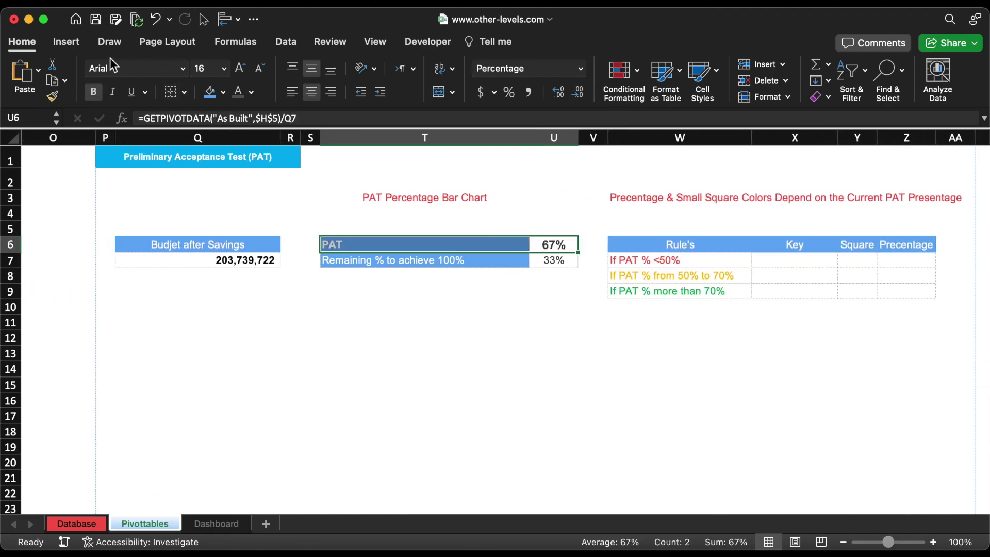
pyautogui.click(67, 42)
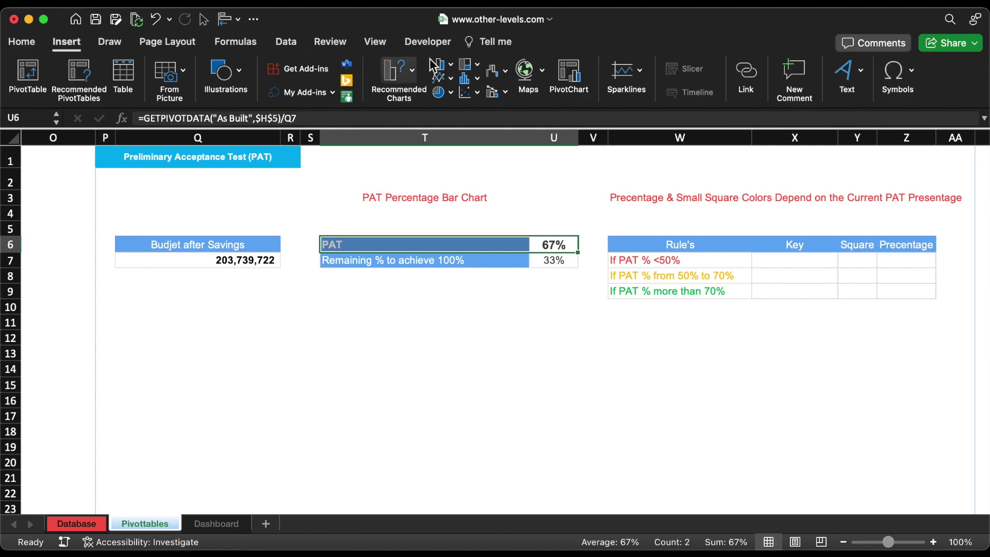
pyautogui.click(446, 64)
pyautogui.click(624, 313)
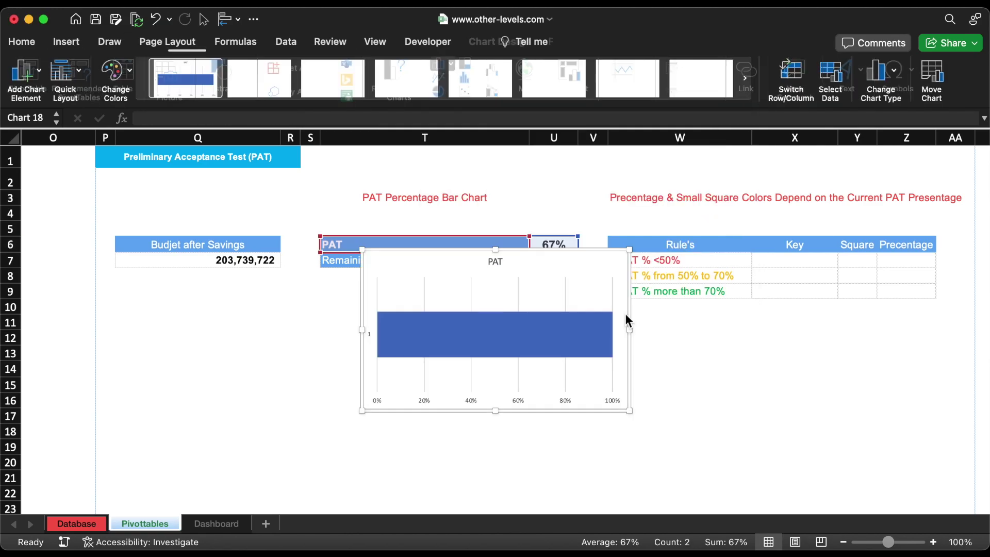
# Place the chart below the PAT table, extend its data to T6:U7, and shorten it without its title
pyautogui.moveTo(556, 251); pyautogui.dragTo(529, 263)
pyautogui.moveTo(466, 281); pyautogui.dragTo(473, 324)
pyautogui.press('Delete')
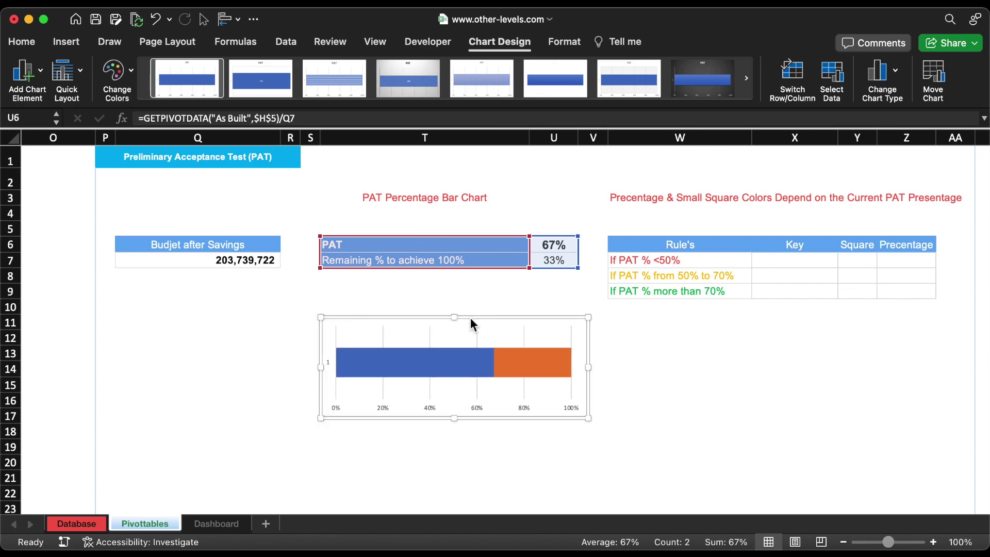
# Move the PAT bar chart to the Dashboard sheet, below the KPI text boxes around columns F to I
pyautogui.click(219, 522)
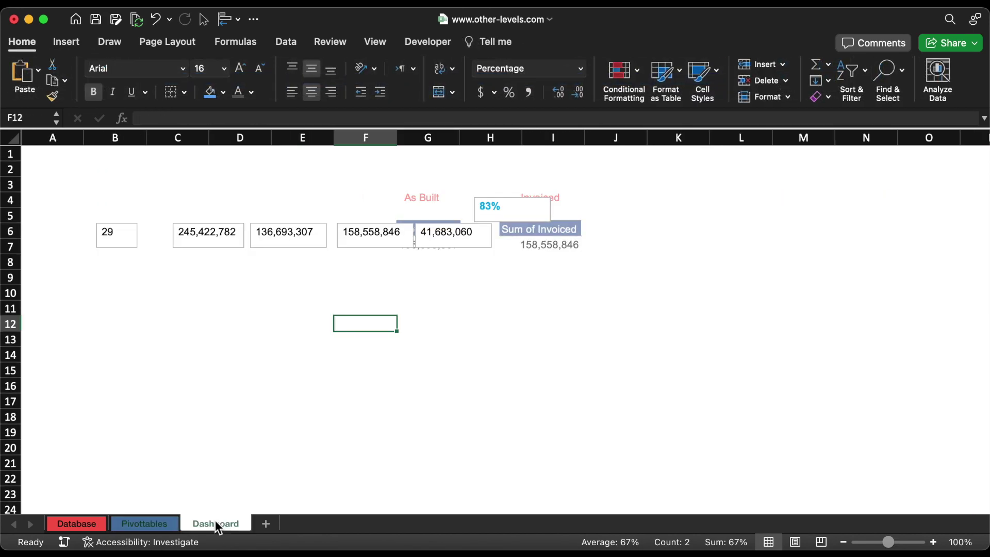
pyautogui.press('super+v')
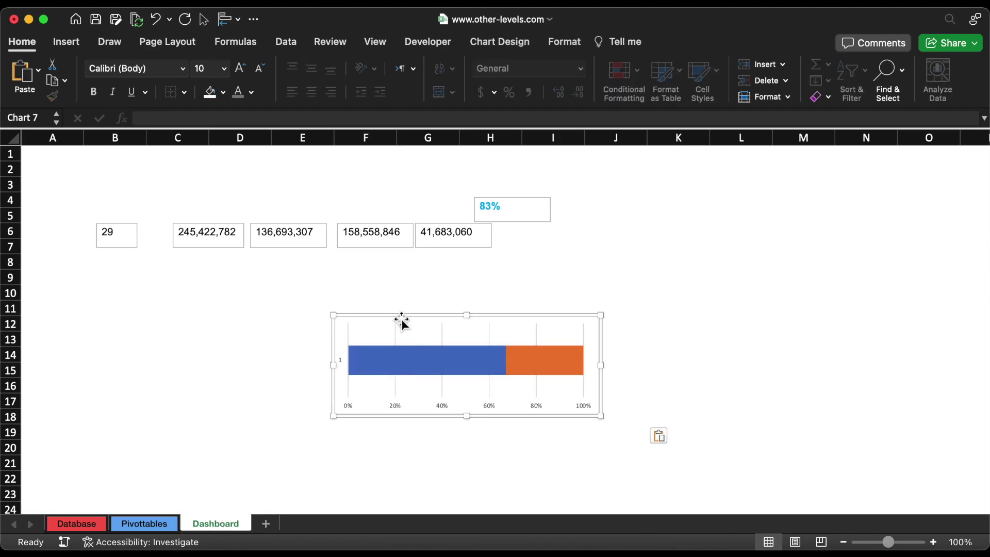
pyautogui.moveTo(400, 320); pyautogui.dragTo(382, 305)
# Duplicate the total projects text box beside the chart and link the copy to the budget after savings with =Pivottables!Q7
pyautogui.click(134, 247)
pyautogui.press('super+c')
pyautogui.press('super+v')
pyautogui.moveTo(129, 225); pyautogui.dragTo(214, 322)
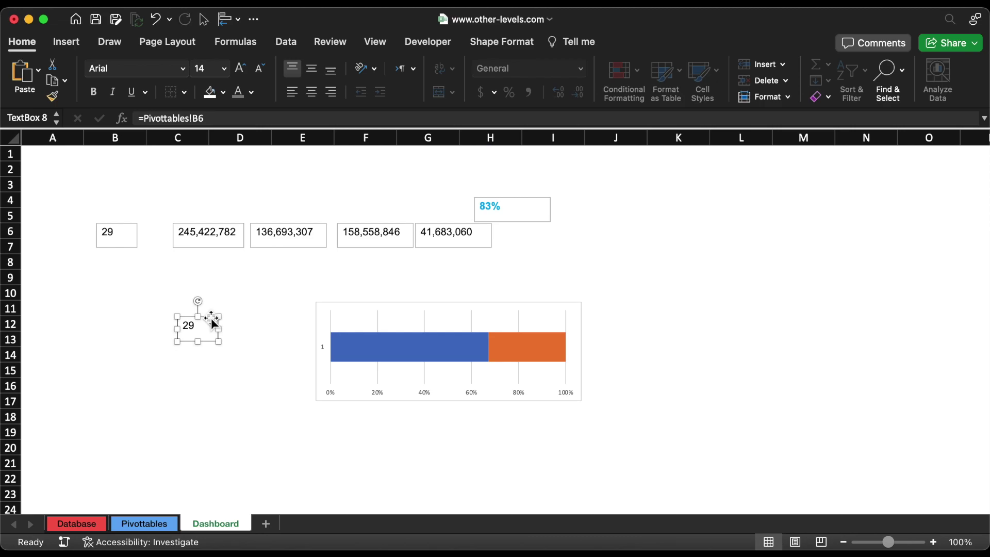
pyautogui.click(229, 118)
pyautogui.press('super+a')
pyautogui.write('=')
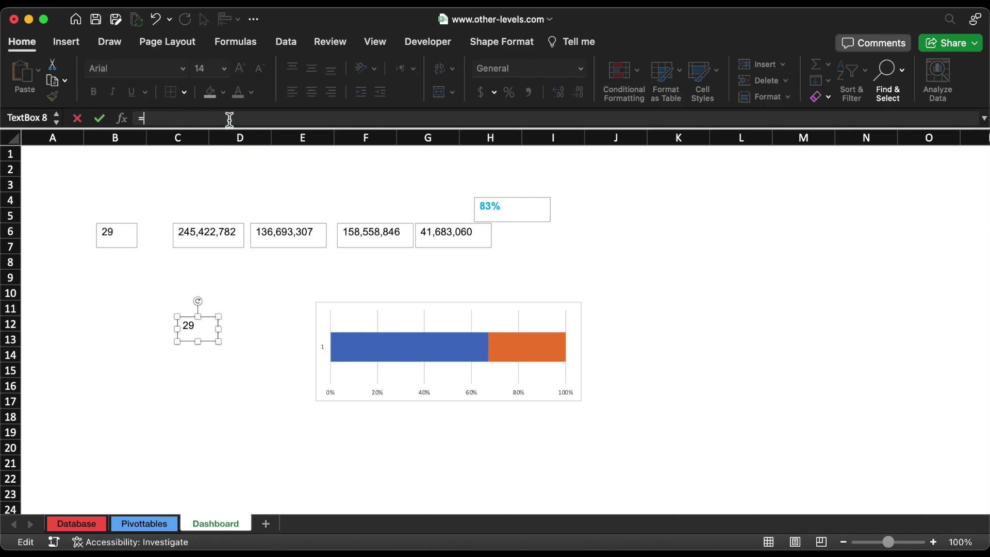
pyautogui.click(129, 525)
pyautogui.click(220, 260)
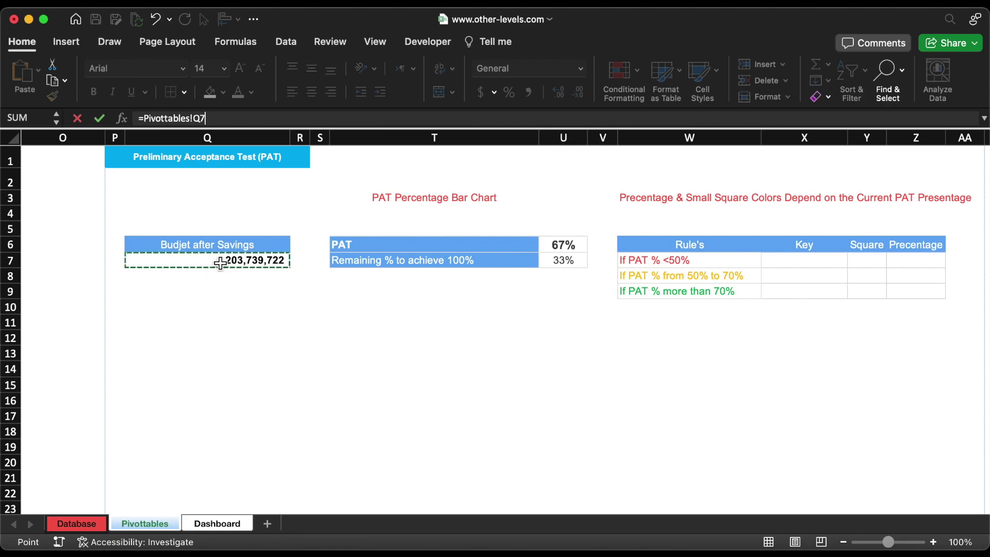
pyautogui.press('Return')
# Widen the budget text box and duplicate it directly below, linking the copy to the PAT percentage with =Pivottables!U6
pyautogui.moveTo(232, 334); pyautogui.dragTo(249, 367)
pyautogui.tripleClick(225, 119)
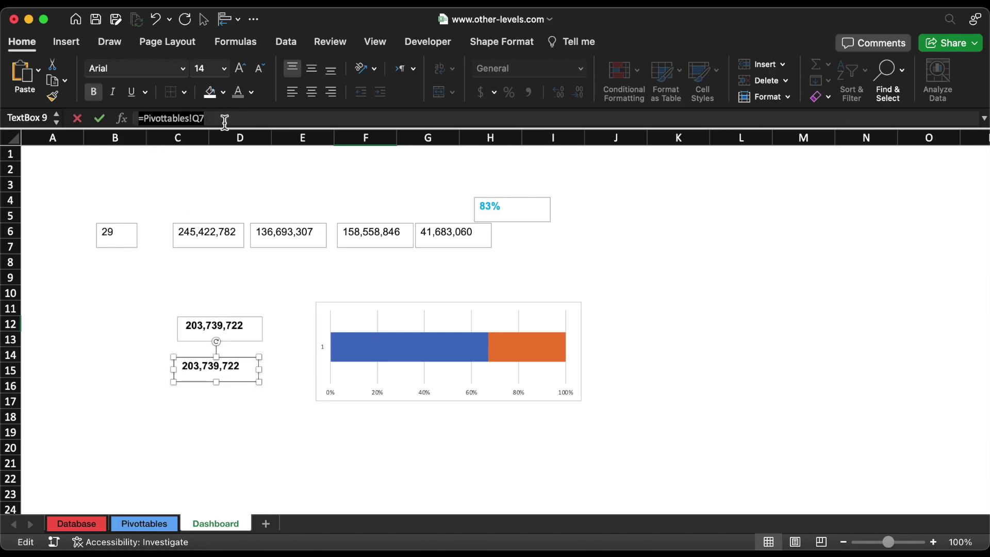
pyautogui.write('=')
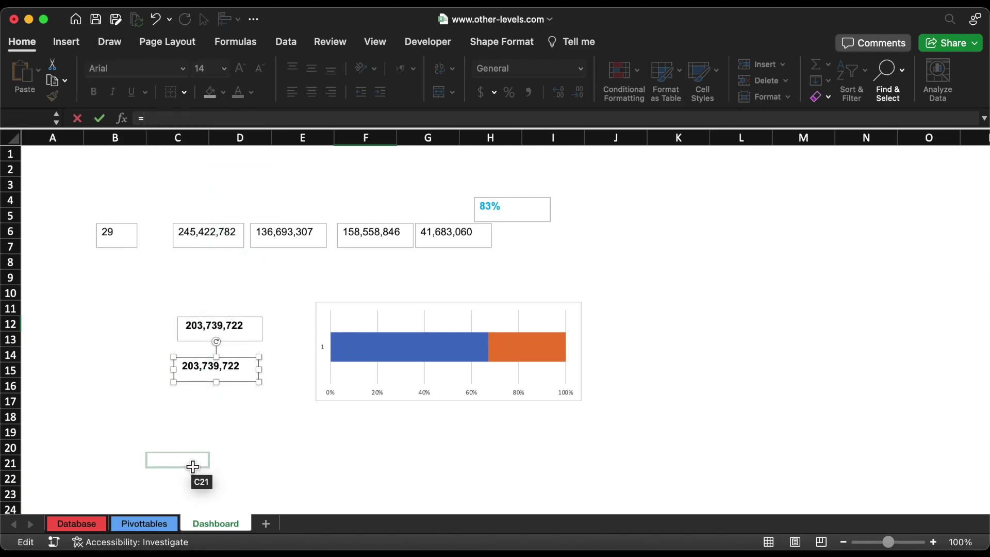
pyautogui.click(171, 524)
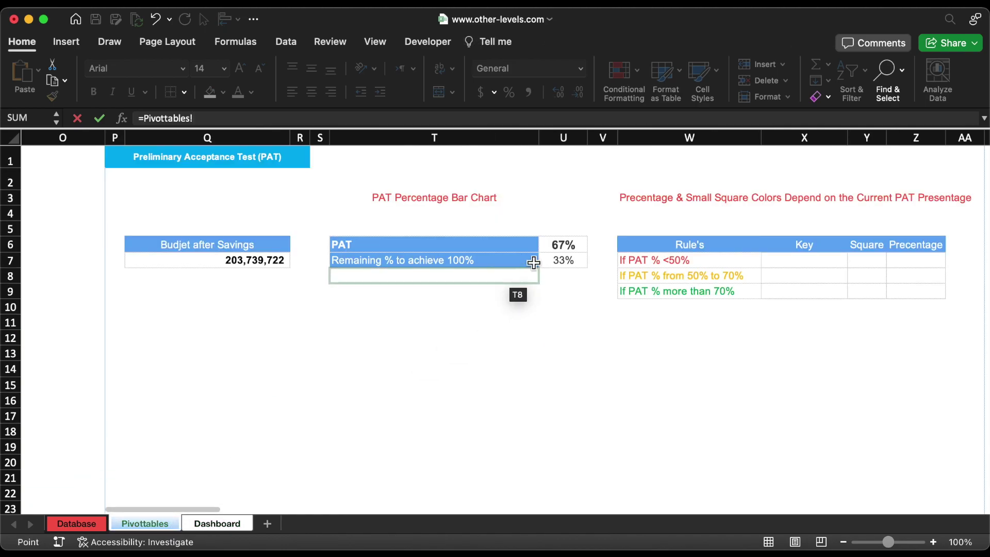
pyautogui.click(557, 248)
pyautogui.press('Return')
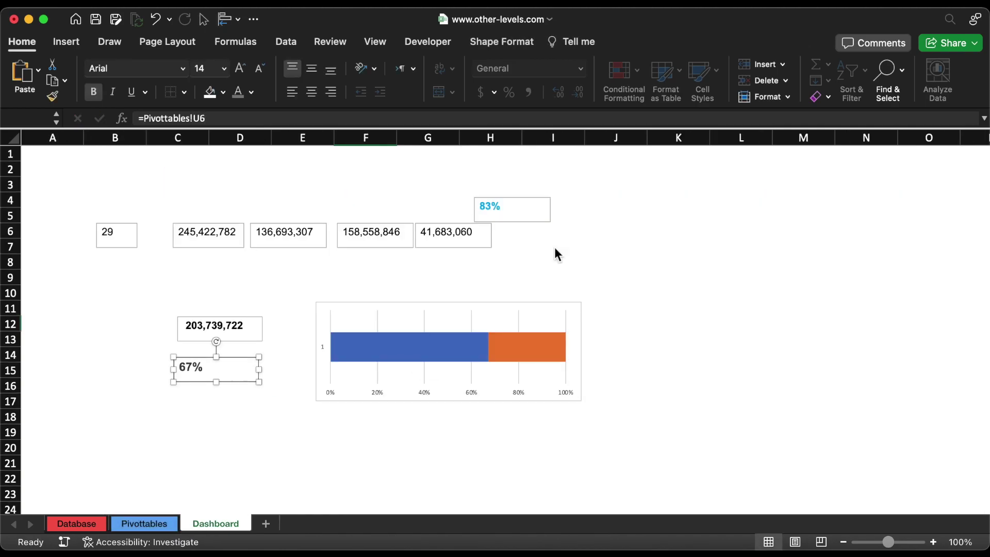
pyautogui.moveTo(245, 380); pyautogui.dragTo(244, 382)
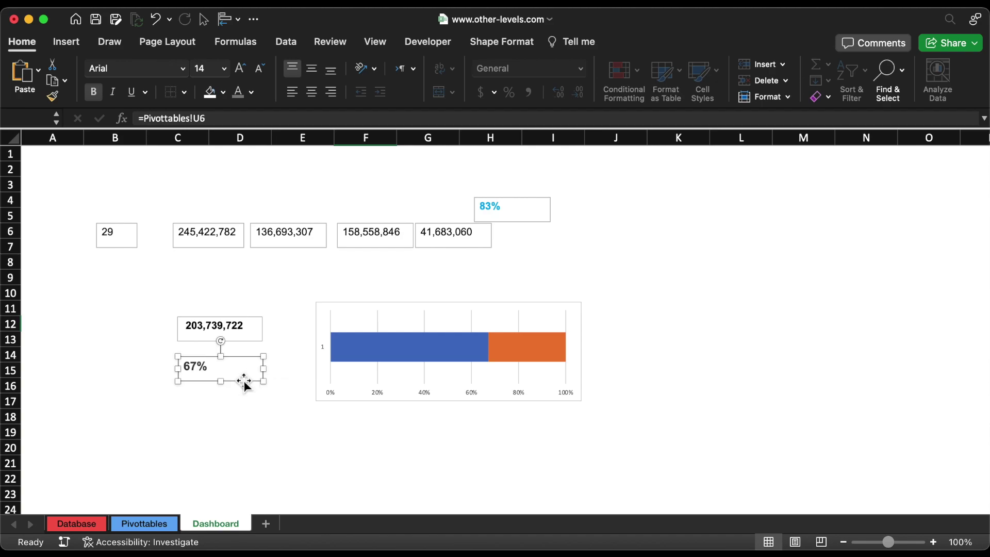
# On the Pivottables sheet, enter an IF formula in Key cell X7 that returns "I" when U6<50% and 0 otherwise
pyautogui.click(145, 523)
pyautogui.hscroll(8, 510, 365)
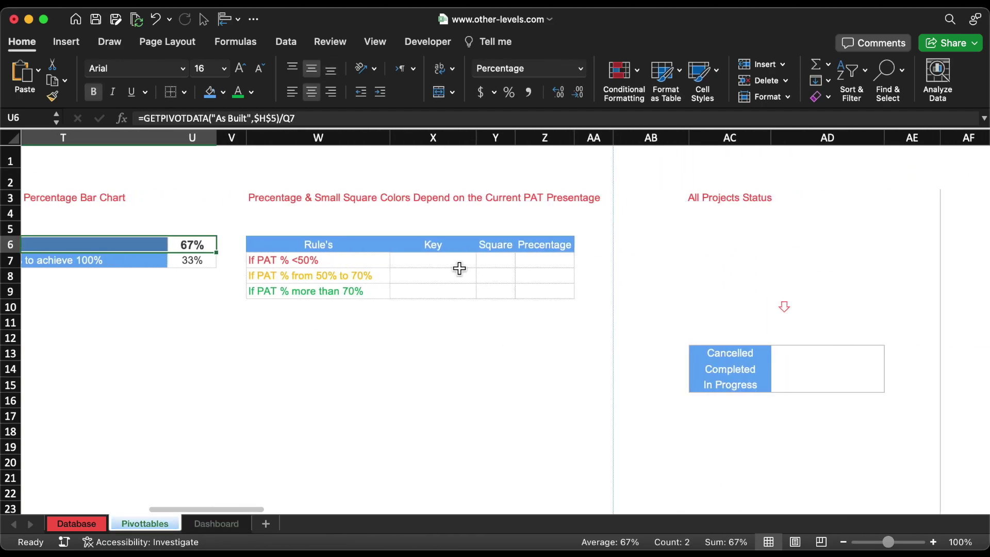
pyautogui.click(459, 268)
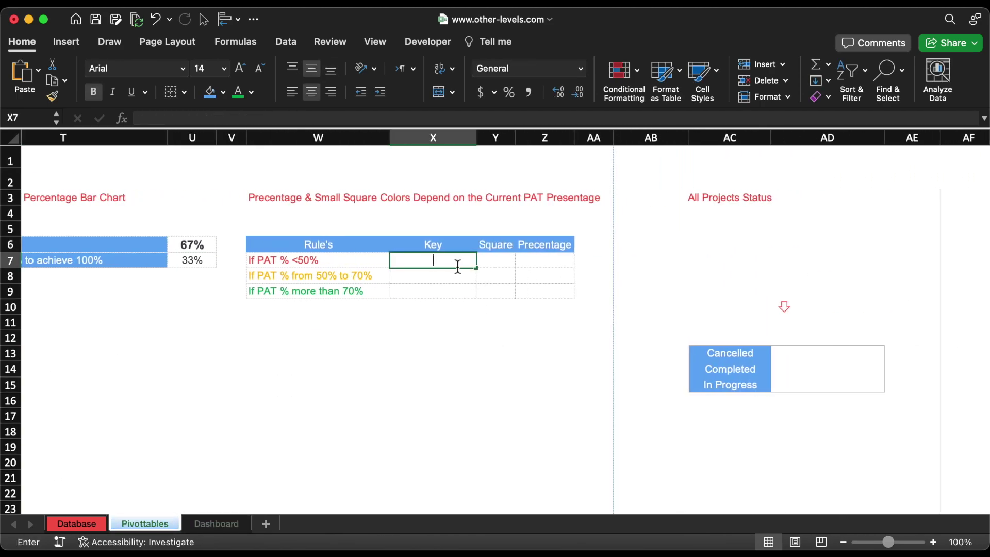
pyautogui.write('=if')
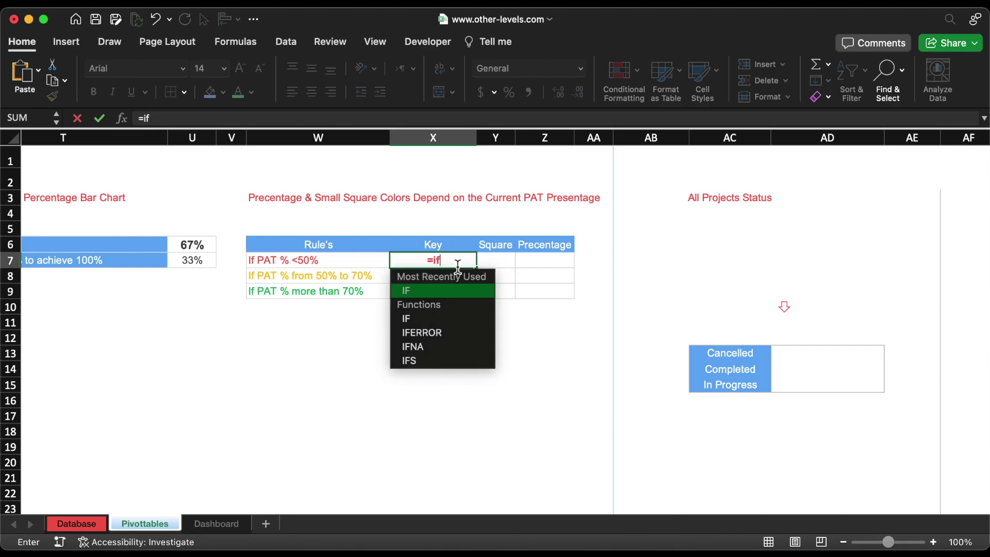
pyautogui.doubleClick(442, 291)
pyautogui.click(208, 250)
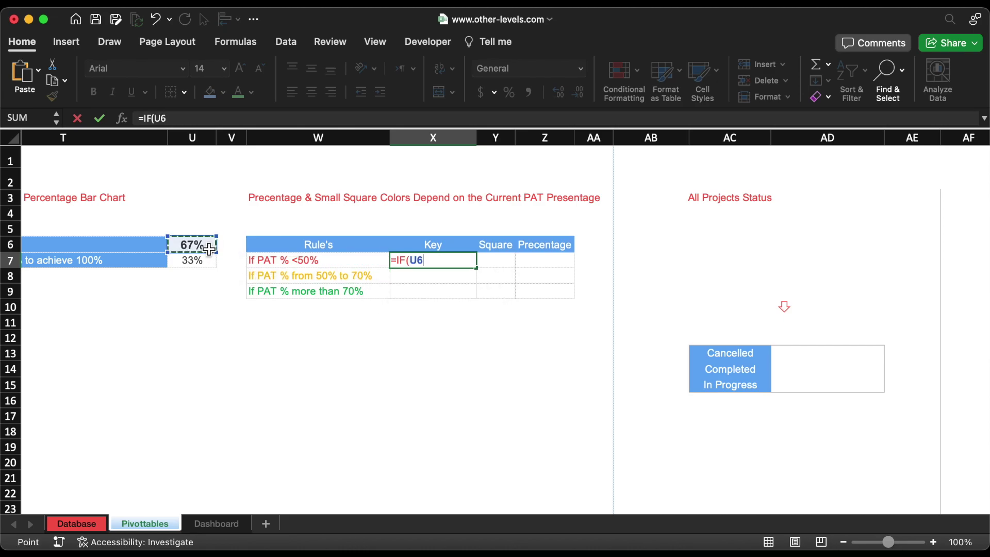
pyautogui.write('<50%,"I",')
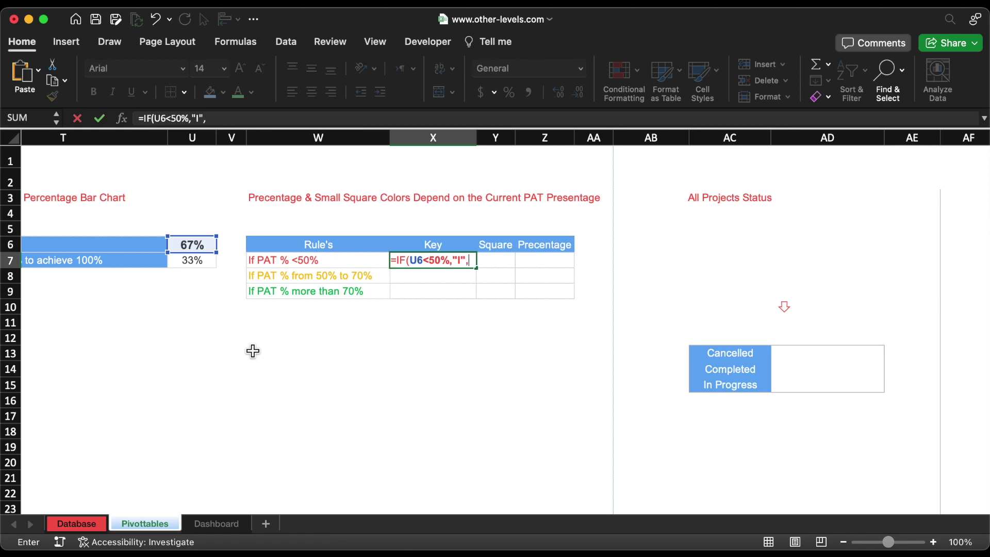
pyautogui.press('Return')
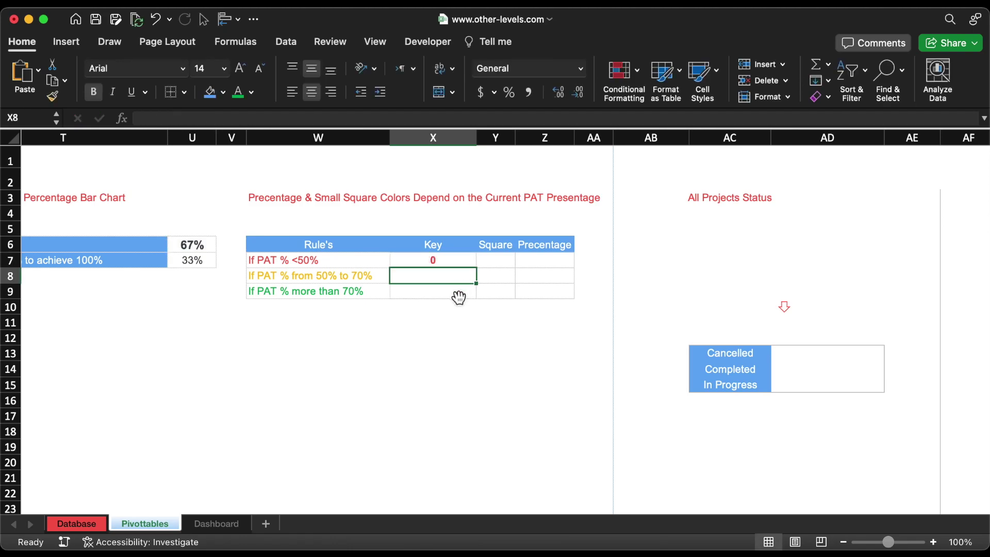
# Enter =IF(U6>70%,1,0) in Key cell X9 for the rule of PAT % more than 70%
pyautogui.click(458, 297)
pyautogui.write('=if')
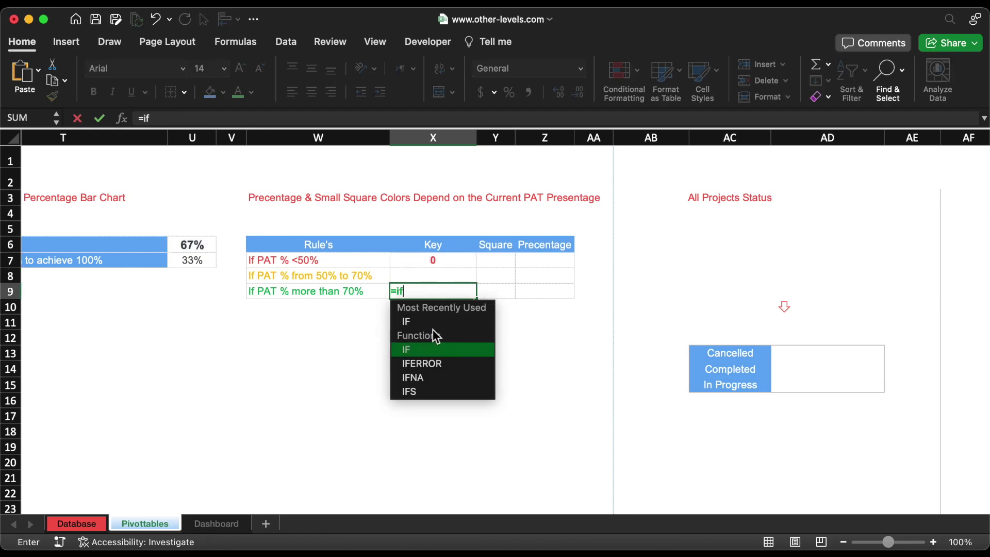
pyautogui.doubleClick(423, 318)
pyautogui.click(193, 245)
pyautogui.write('>')
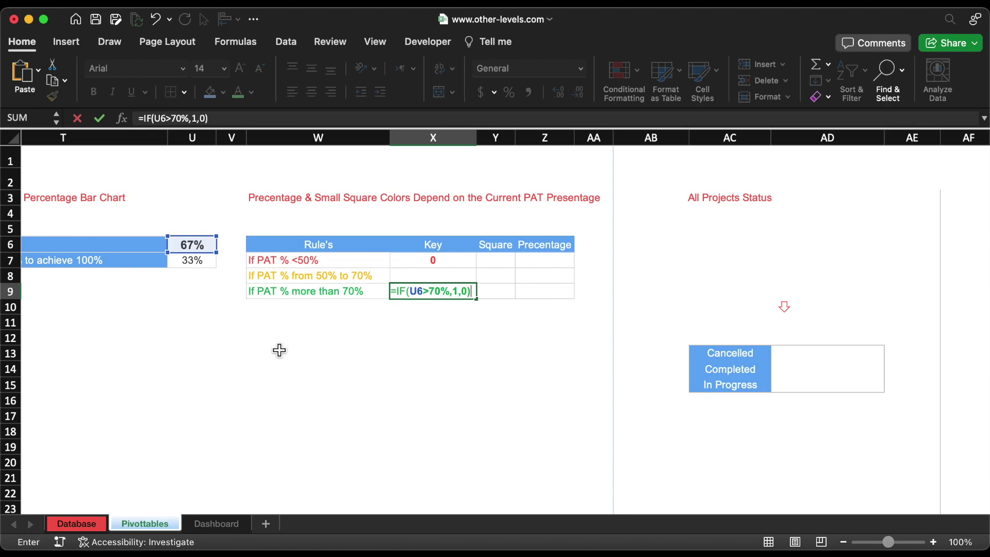
pyautogui.write('70%,1,0)')
pyautogui.press('Return')
# Enter =IF(AND(U6>=50%,U6<=70%),1,0) in Key cell X8 for the rule of PAT % from 50% to 70%
pyautogui.click(458, 276)
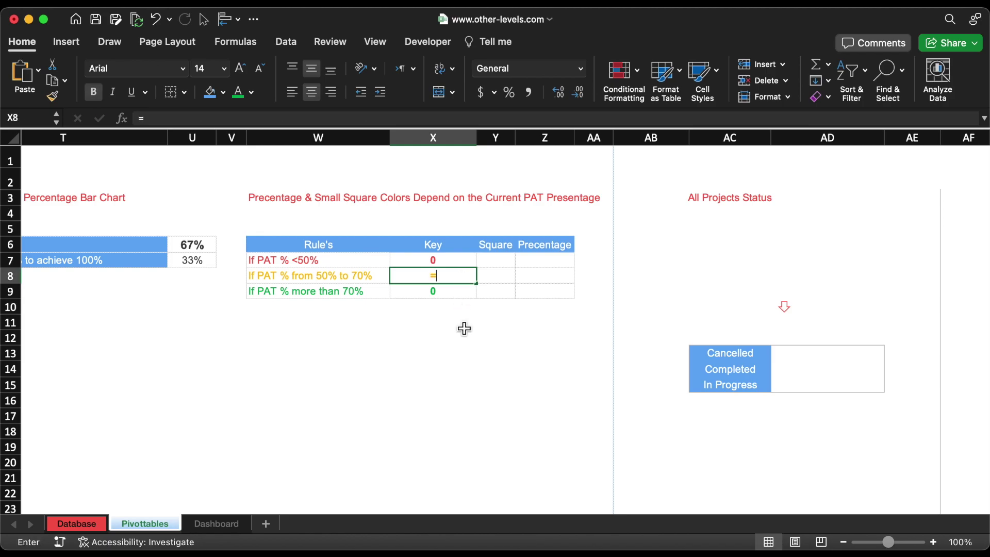
pyautogui.write('=if')
pyautogui.doubleClick(415, 334)
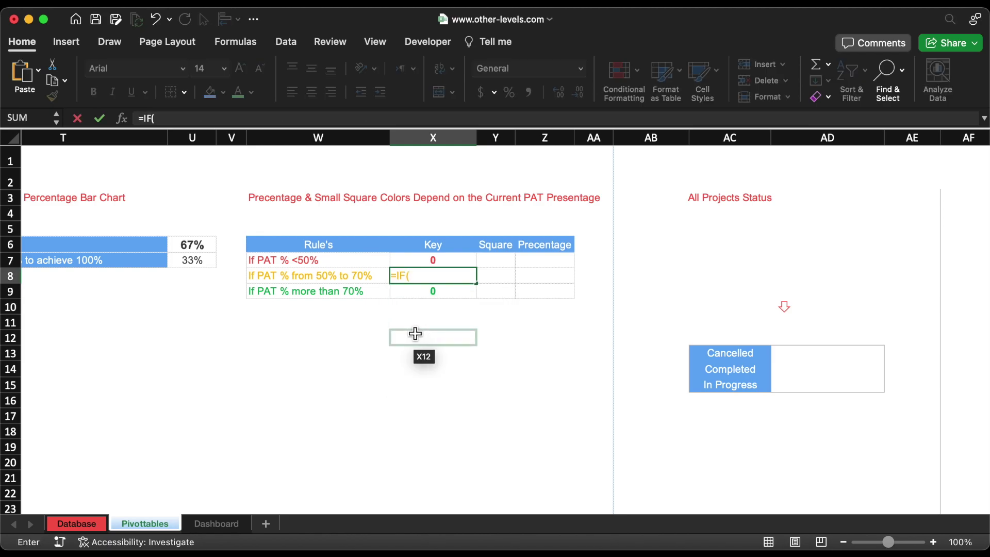
pyautogui.write('an')
pyautogui.doubleClick(421, 305)
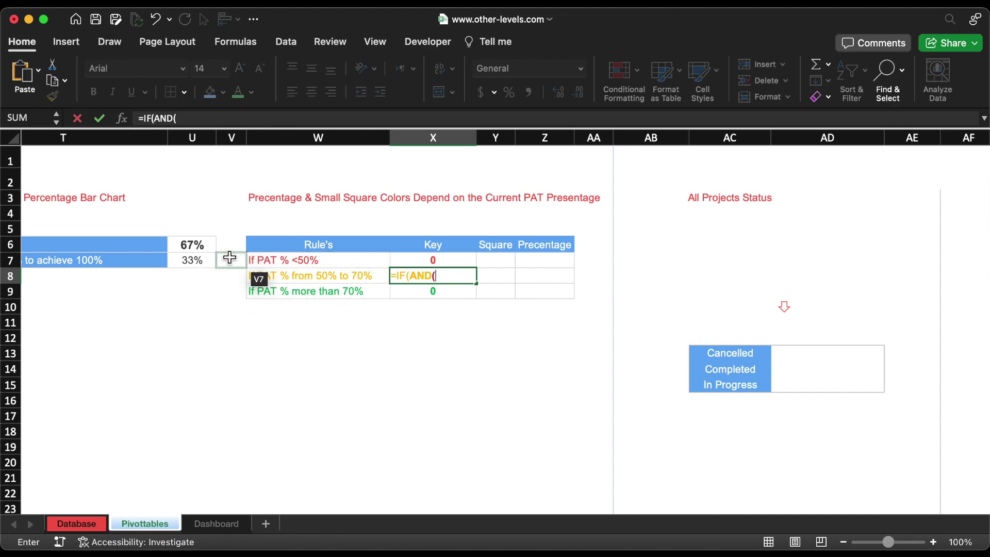
pyautogui.click(201, 243)
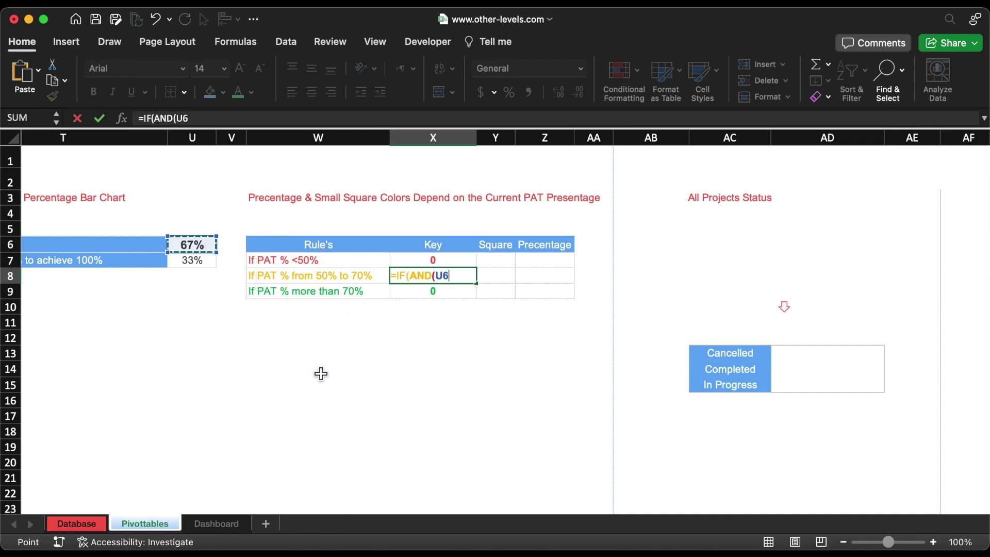
pyautogui.write('>=50')
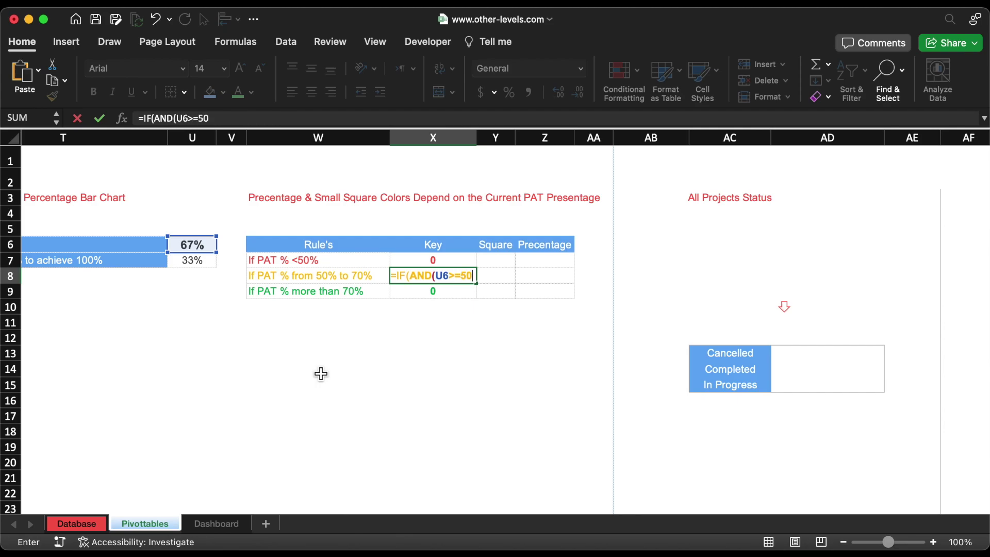
pyautogui.write('%,')
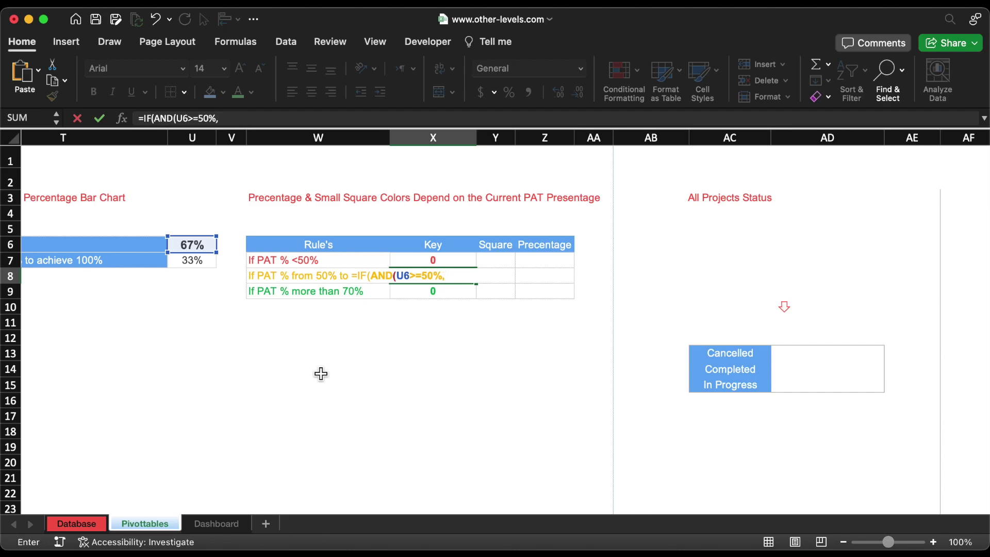
pyautogui.click(206, 247)
pyautogui.write('<=70%),1,')
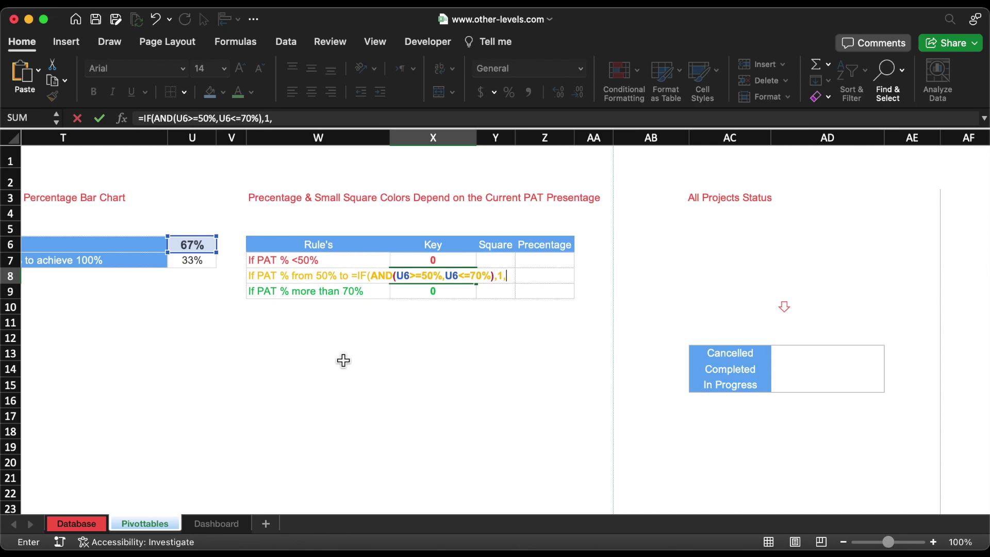
pyautogui.write('0)')
pyautogui.press('Return')
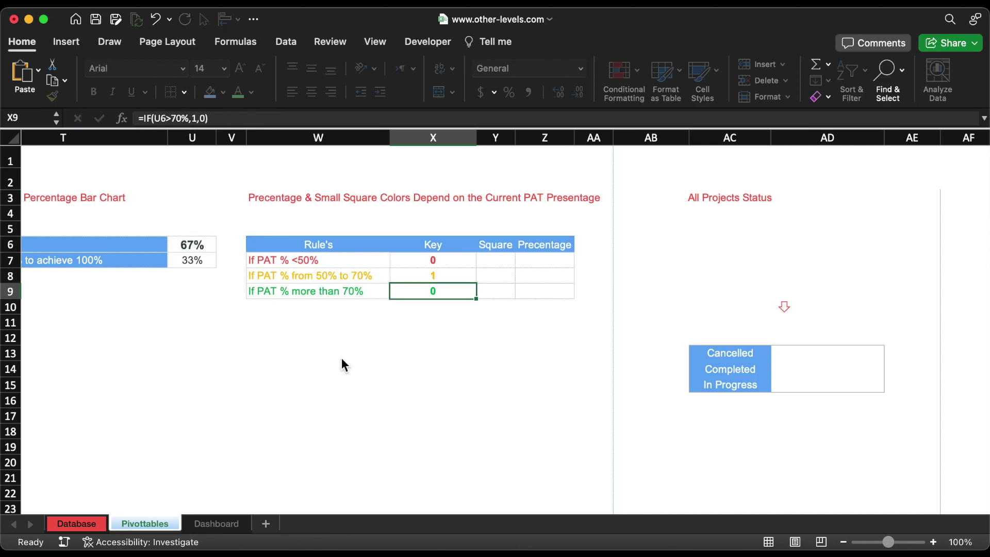
# Enter =IF(U6<50%,U6,"") in the percentage cell Z7 of the <50% rule
pyautogui.click(552, 263)
pyautogui.write('=')
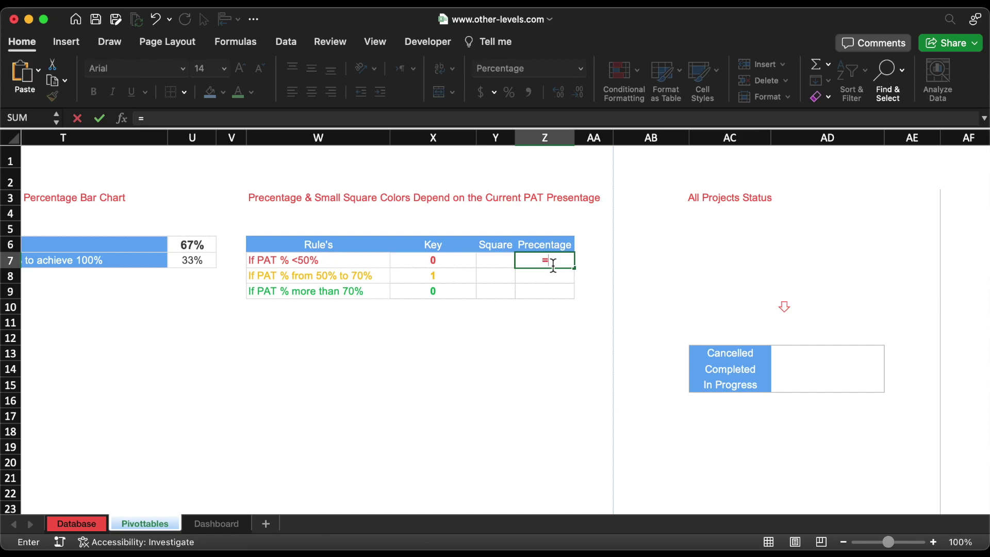
pyautogui.write('if')
pyautogui.doubleClick(564, 293)
pyautogui.click(192, 244)
pyautogui.write('<50%,')
pyautogui.click(204, 248)
pyautogui.write(',')
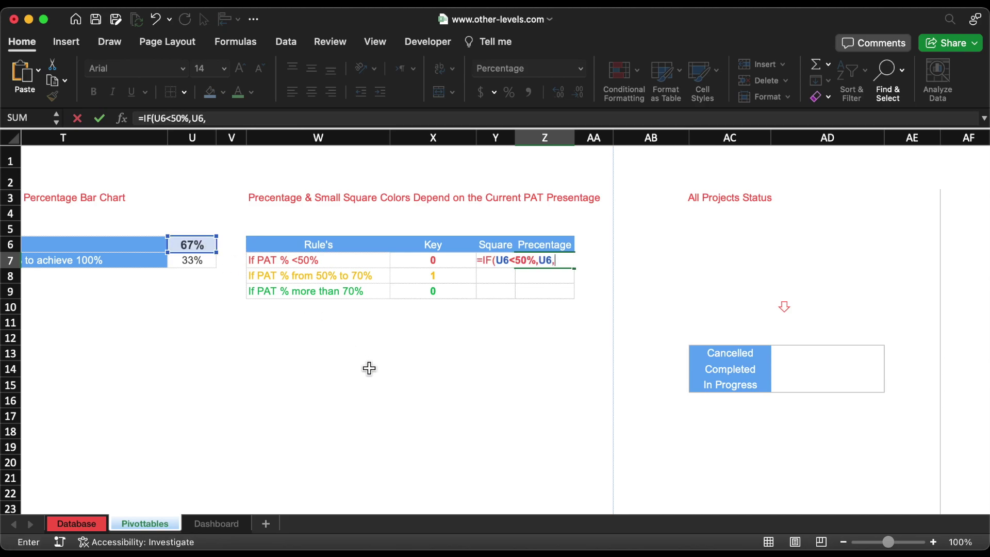
pyautogui.write('"")')
pyautogui.press('Return')
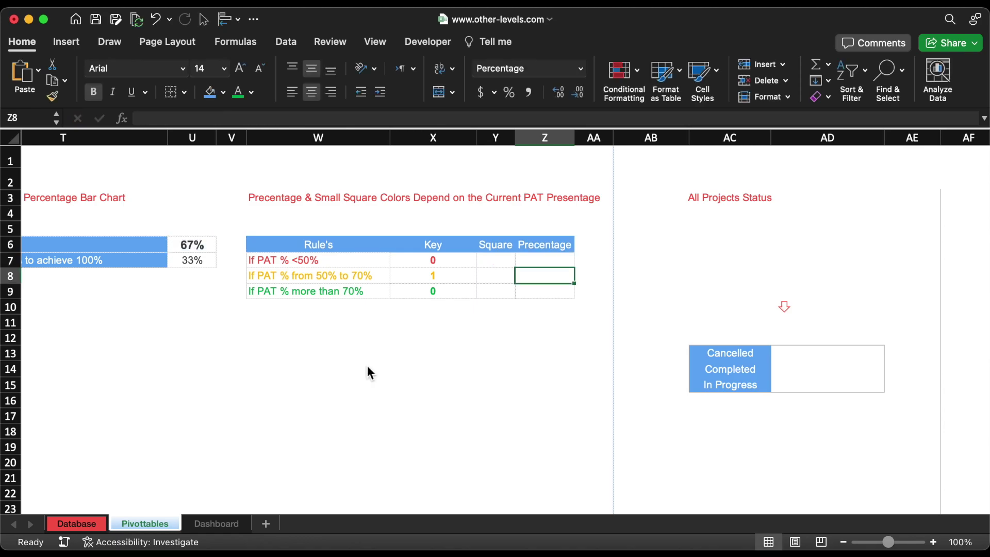
# Wrap the Z7 formula in IFERROR with an empty-text fallback, giving =IFERROR(IF(U6<50%,U6,""),"")
pyautogui.click(146, 118)
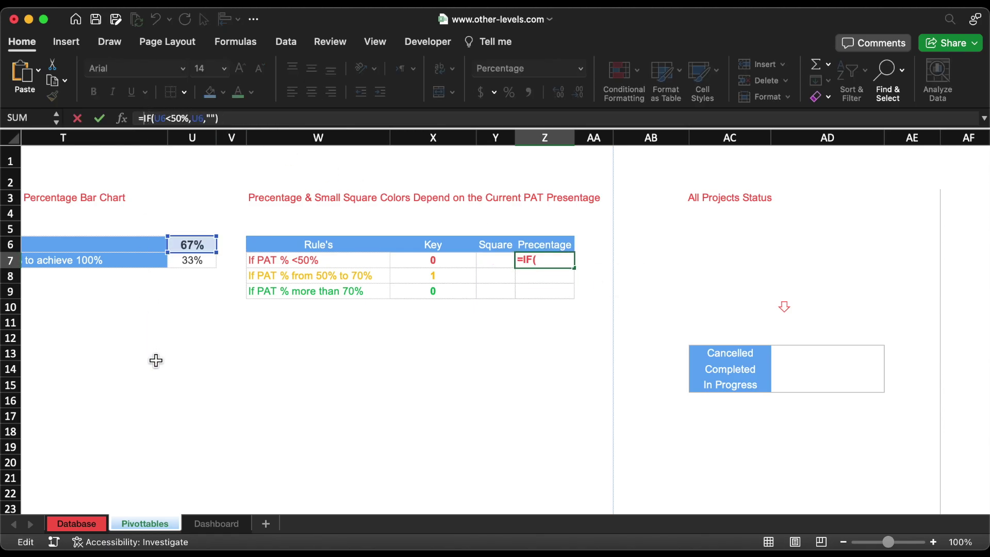
pyautogui.write('IF')
pyautogui.doubleClick(190, 189)
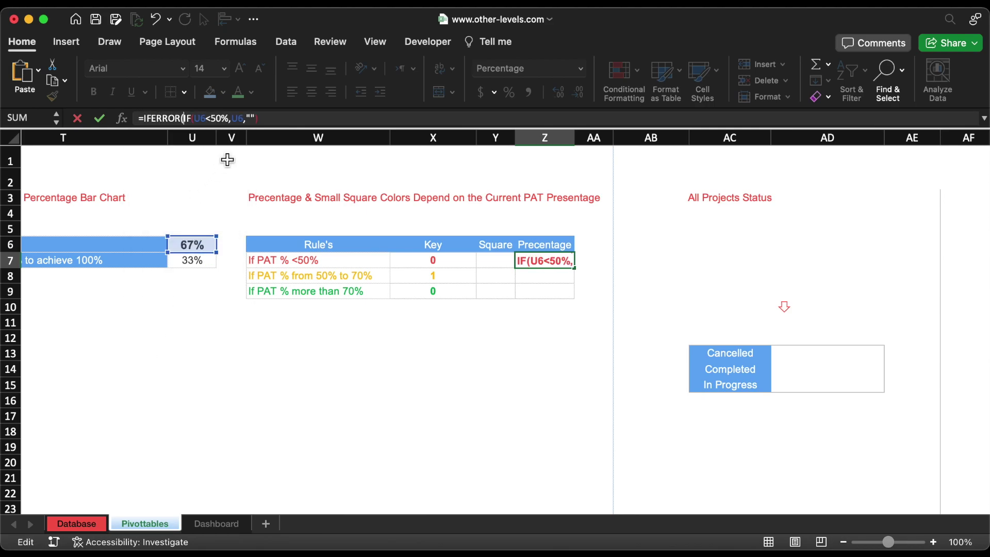
pyautogui.click(275, 119)
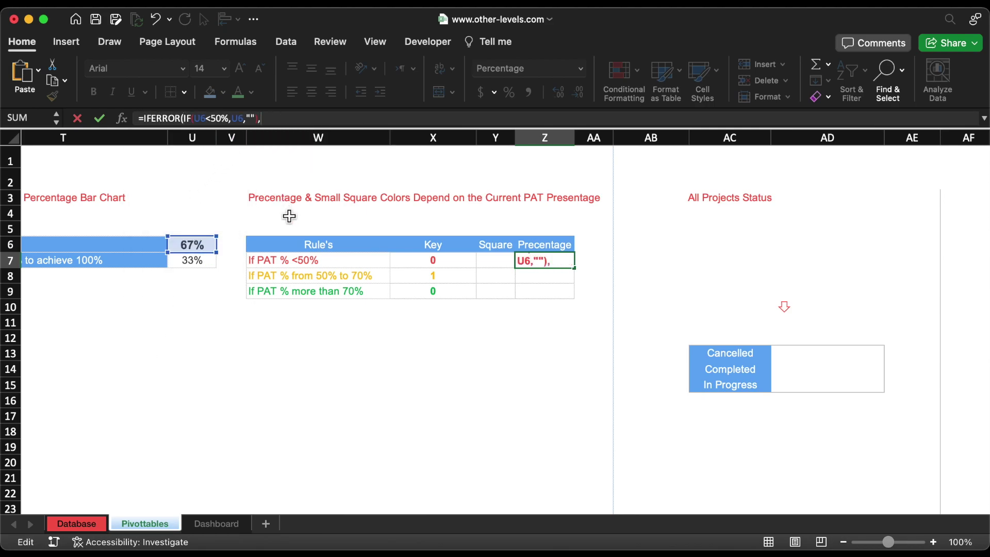
pyautogui.write(',"")')
pyautogui.press('Return')
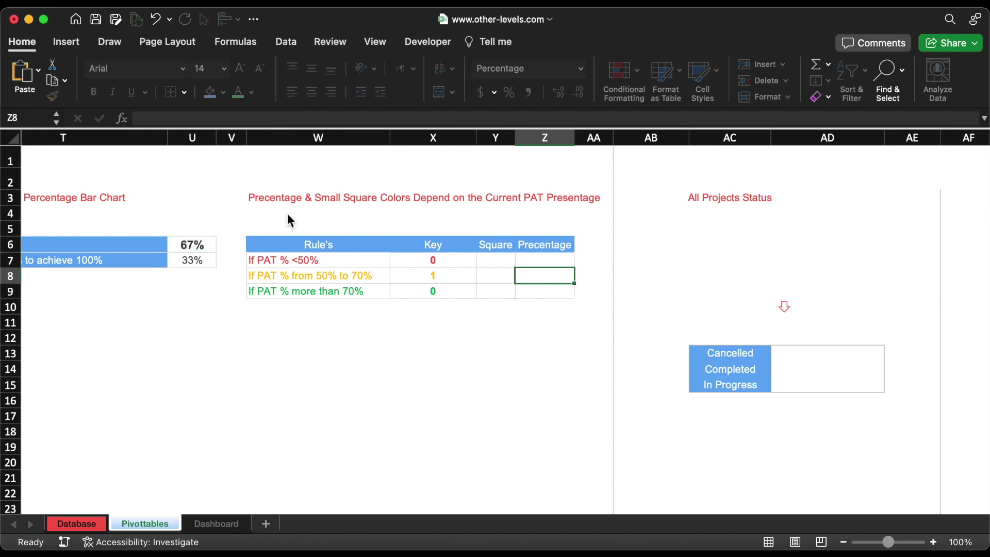
# Copy the Z7 formula into Z9 and change its condition so it reads =IFERROR(IF(U6>70%,U6,""),"")
pyautogui.click(551, 264)
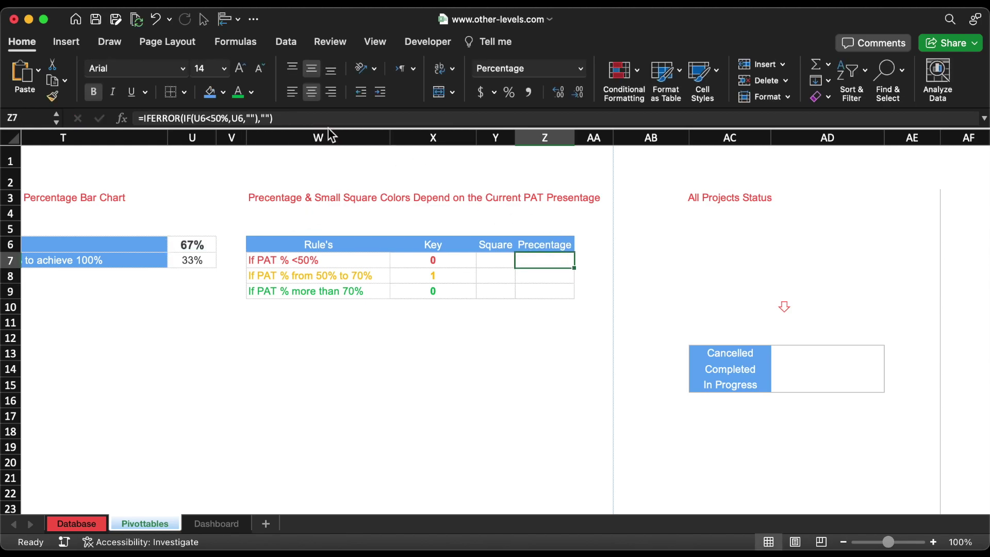
pyautogui.click(310, 119)
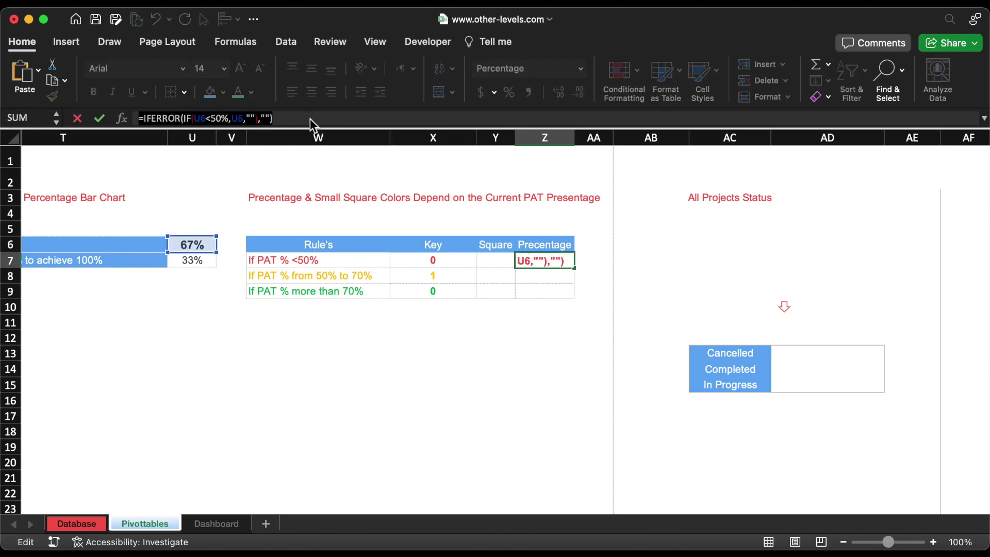
pyautogui.press('Escape')
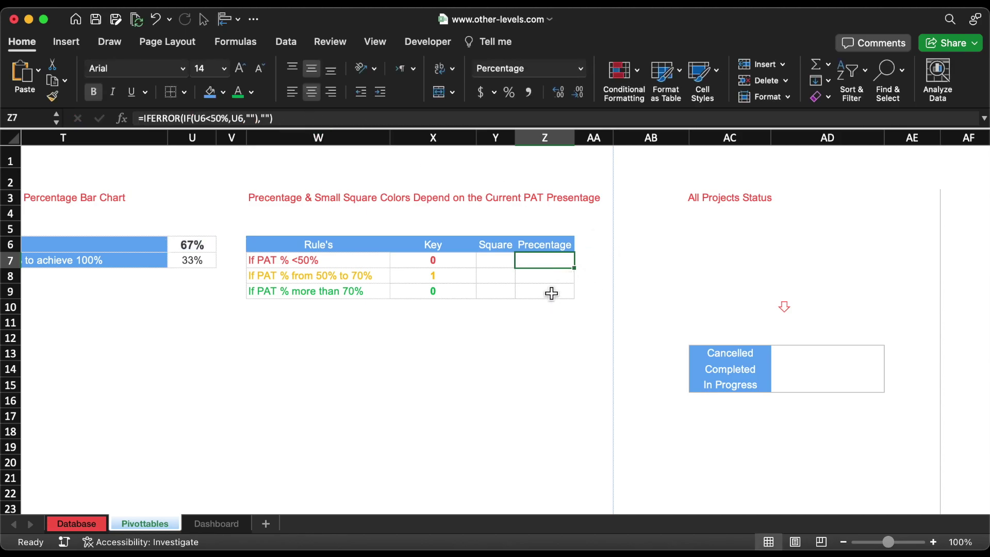
pyautogui.click(551, 291)
pyautogui.click(417, 119)
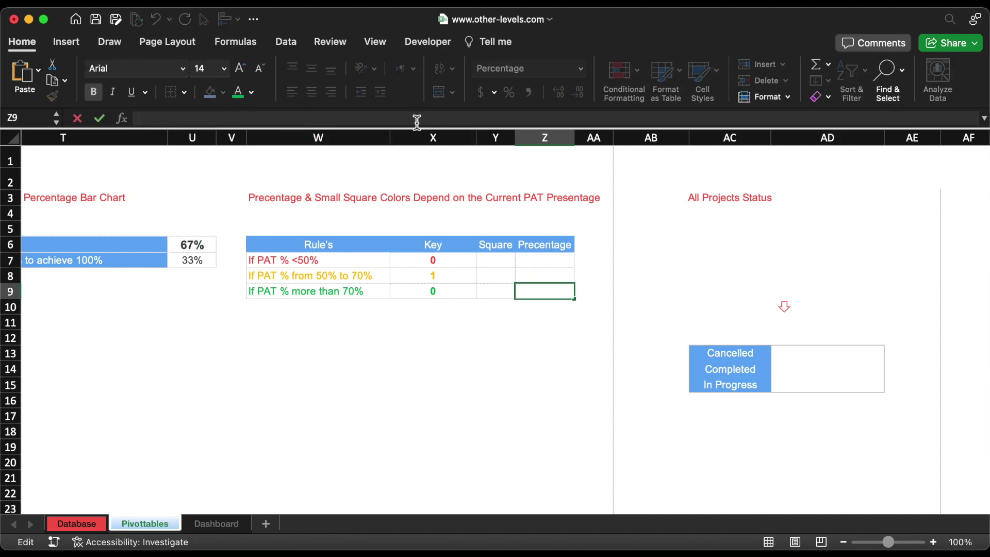
pyautogui.press('cmd+v')
pyautogui.click(214, 118)
pyautogui.press('BackSpace')
pyautogui.press('BackSpace')
pyautogui.write('>7')
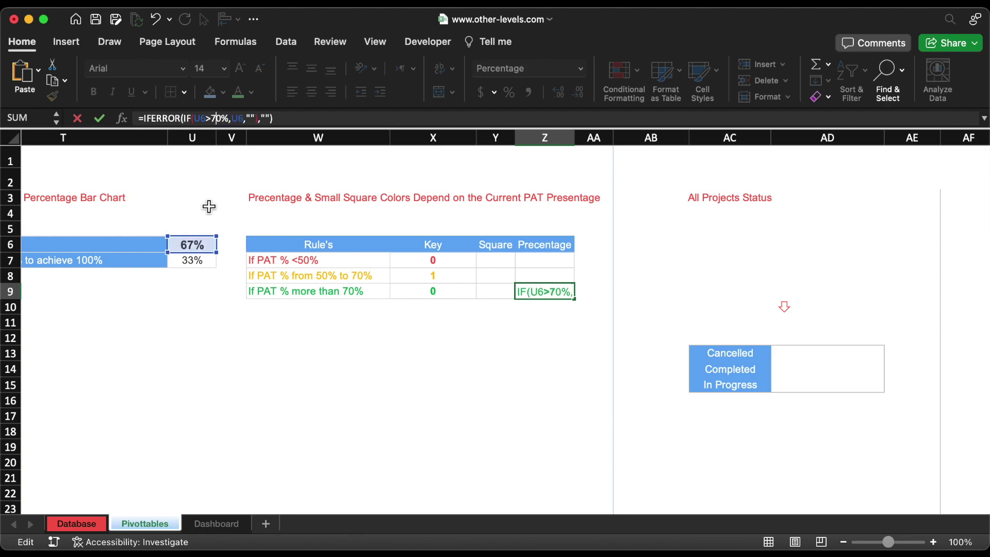
pyautogui.press('Return')
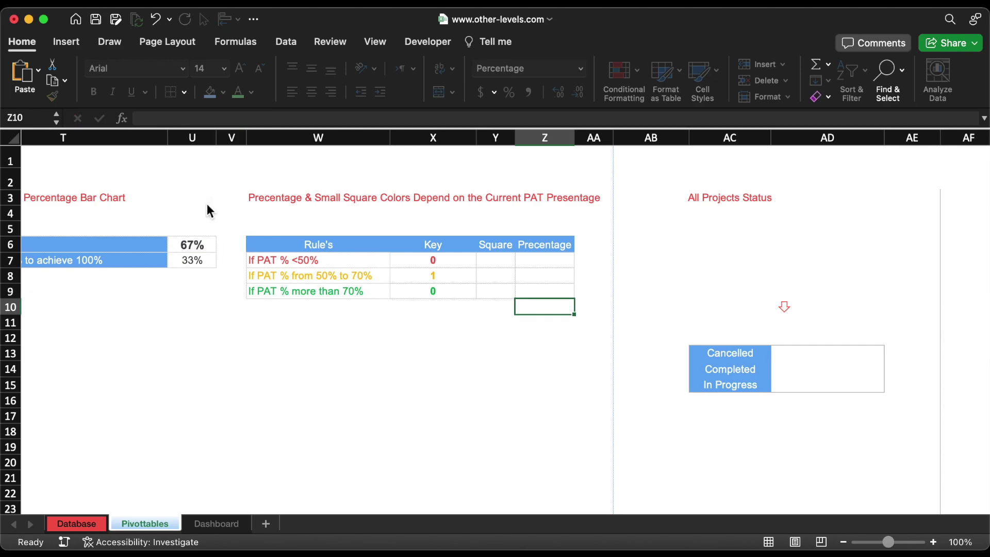
# Paste the copied IFERROR formula into Z8 and rework its condition with AND so it returns U6 when PAT is from 50% to 70%
pyautogui.click(536, 281)
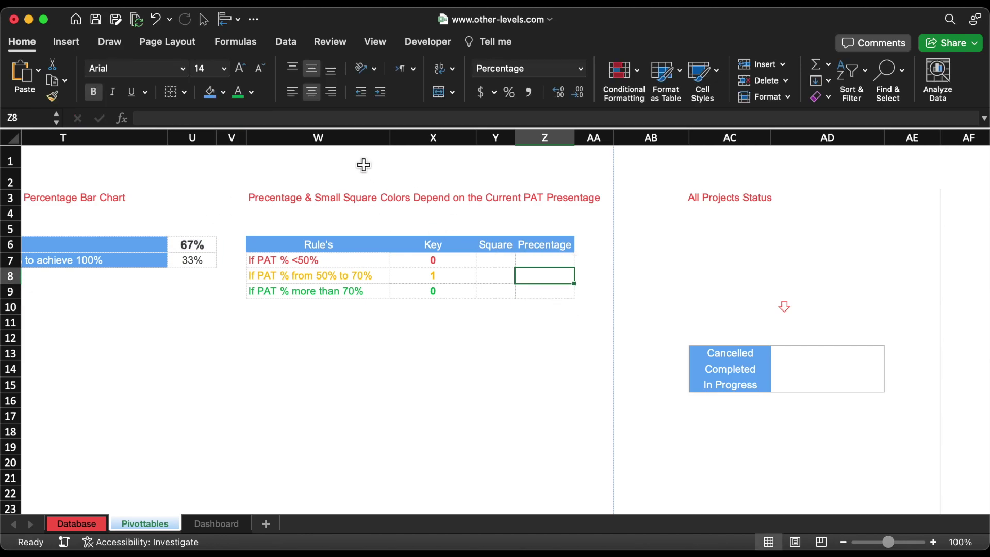
pyautogui.click(342, 118)
pyautogui.press('super+v')
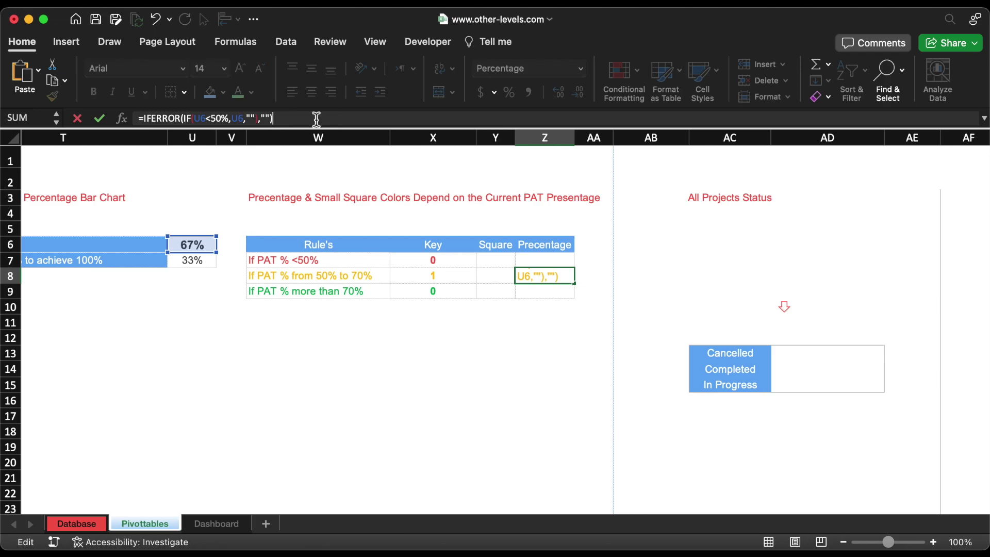
pyautogui.click(209, 118)
pyautogui.write('=')
pyautogui.click(235, 118)
pyautogui.write(',U6>')
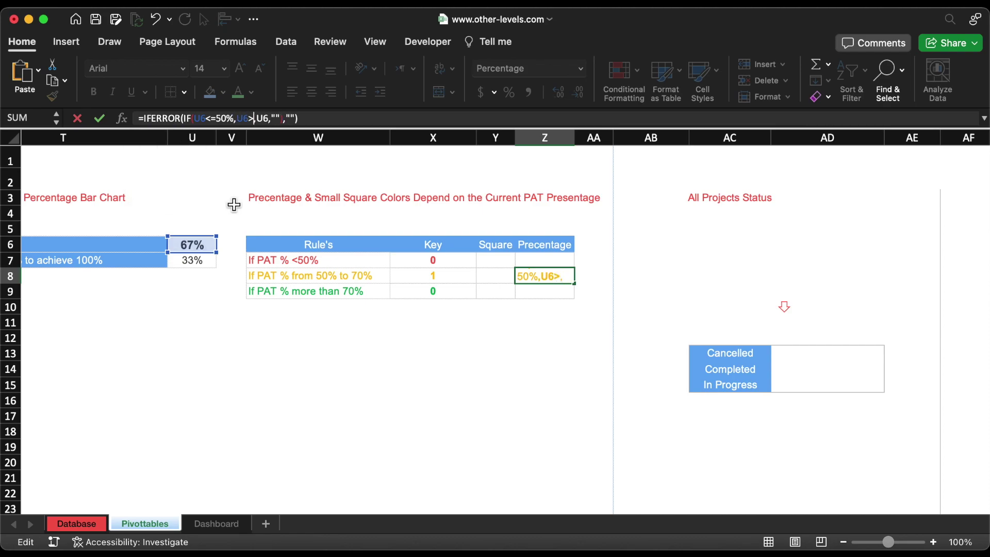
pyautogui.write('=70%,')
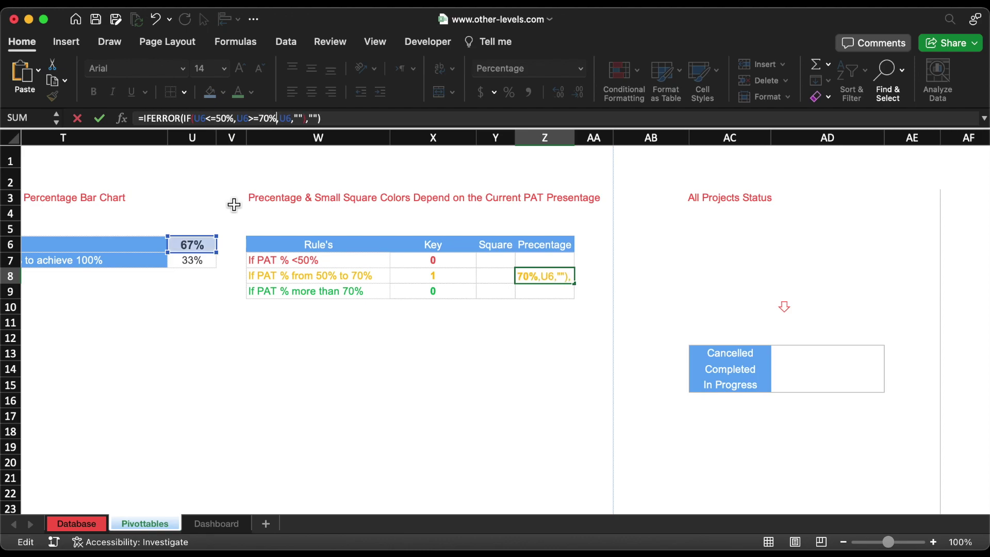
pyautogui.write(')')
pyautogui.click(193, 119)
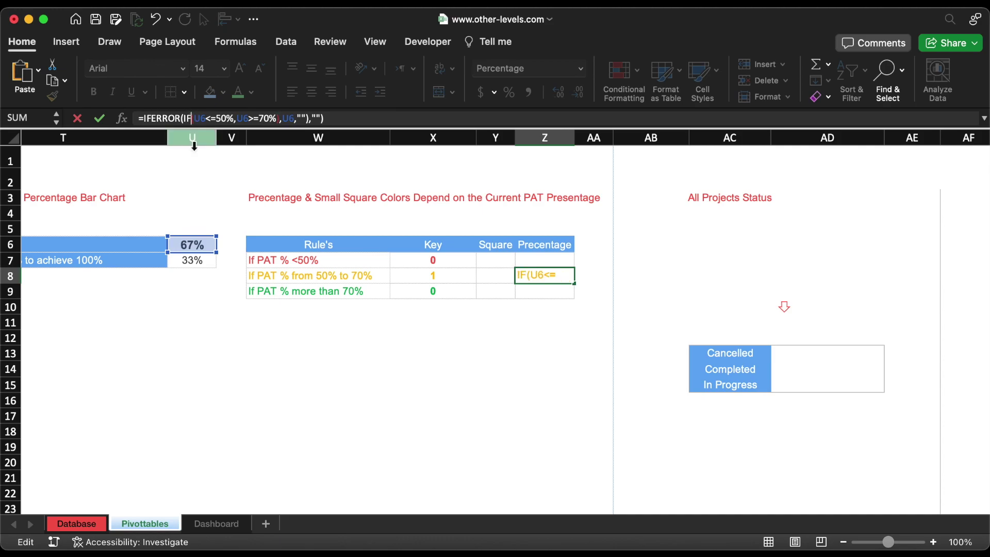
pyautogui.write('And(')
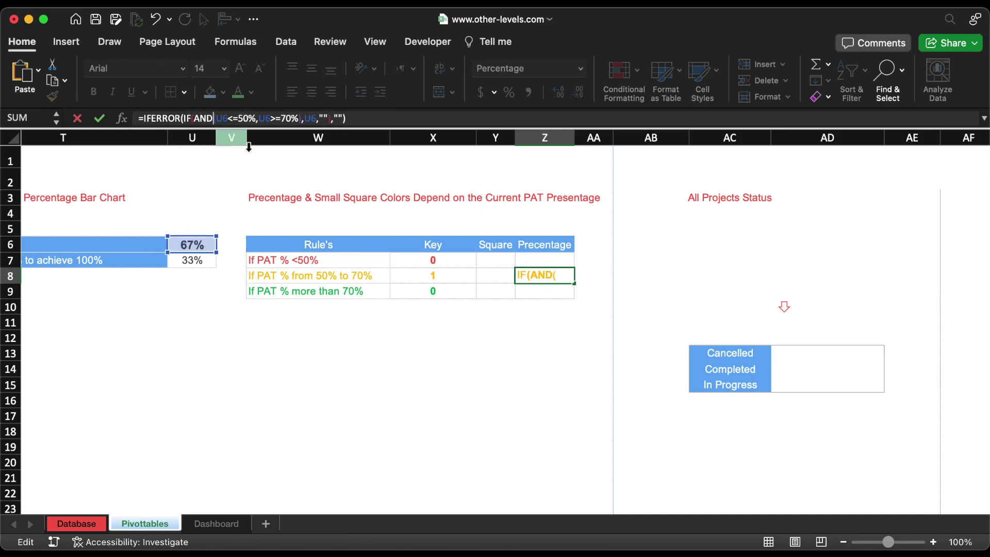
pyautogui.press('Return')
# Insert a small square symbol into the spare cell Y11 and cut it out for use in a formula
pyautogui.click(502, 260)
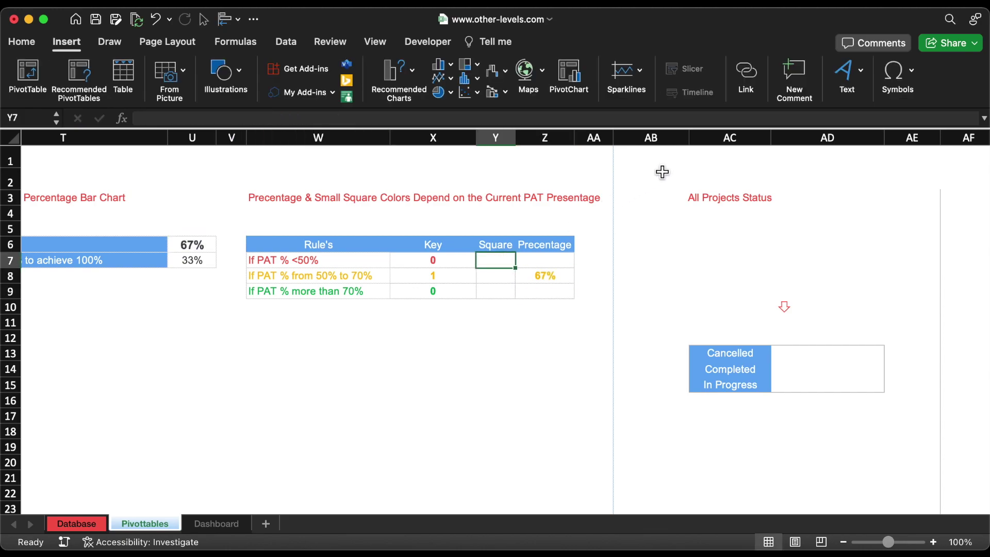
pyautogui.click(904, 78)
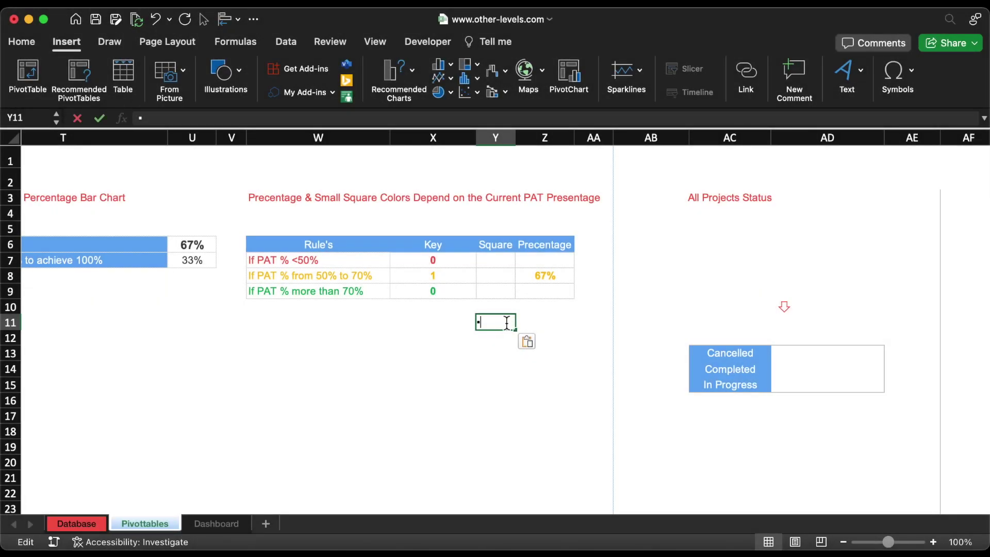
pyautogui.doubleClick(493, 323)
pyautogui.press('BackSpace')
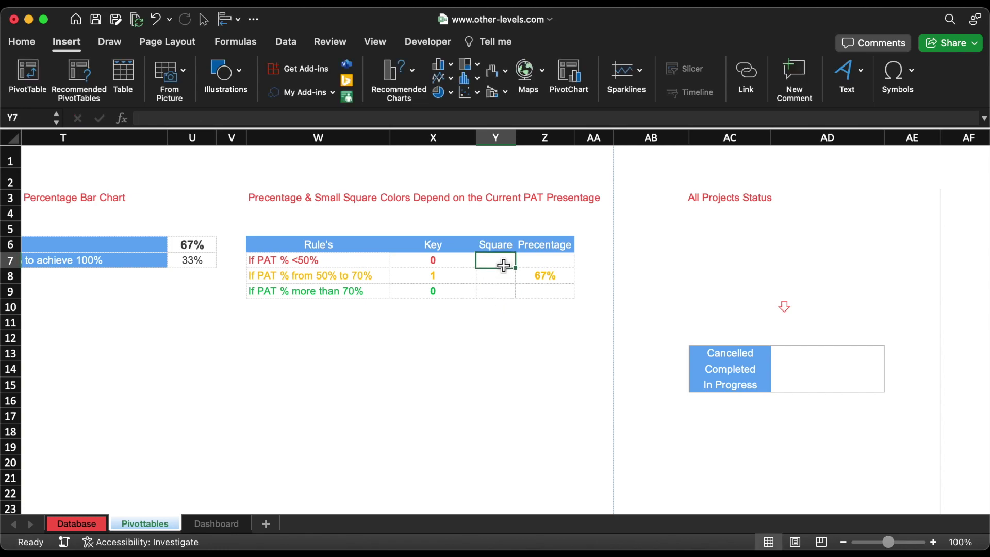
# Enter =IF(Z7<>"","▪","") in the Square cell Y7 of the <50% rule, using the small square symbol
pyautogui.write('=')
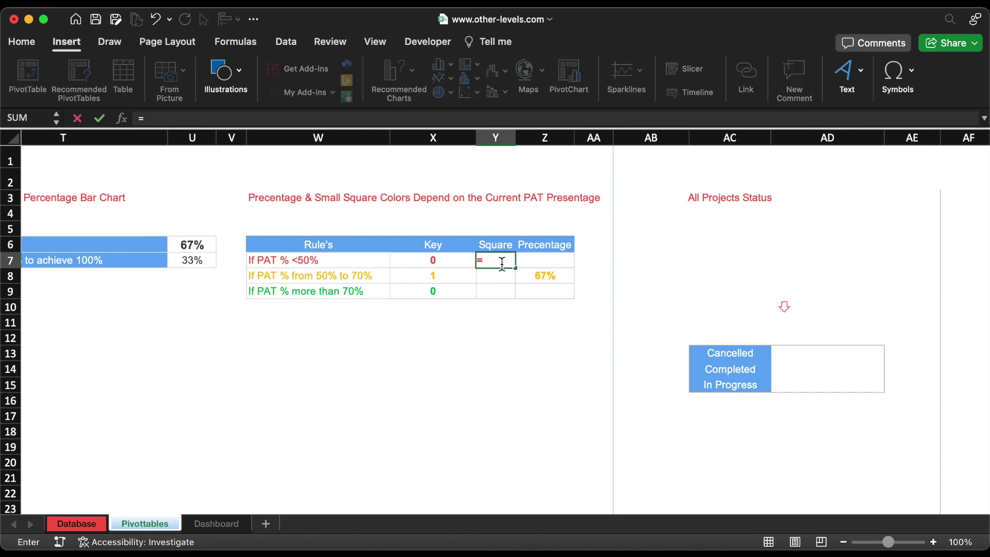
pyautogui.write('IF')
pyautogui.doubleClick(515, 291)
pyautogui.click(546, 266)
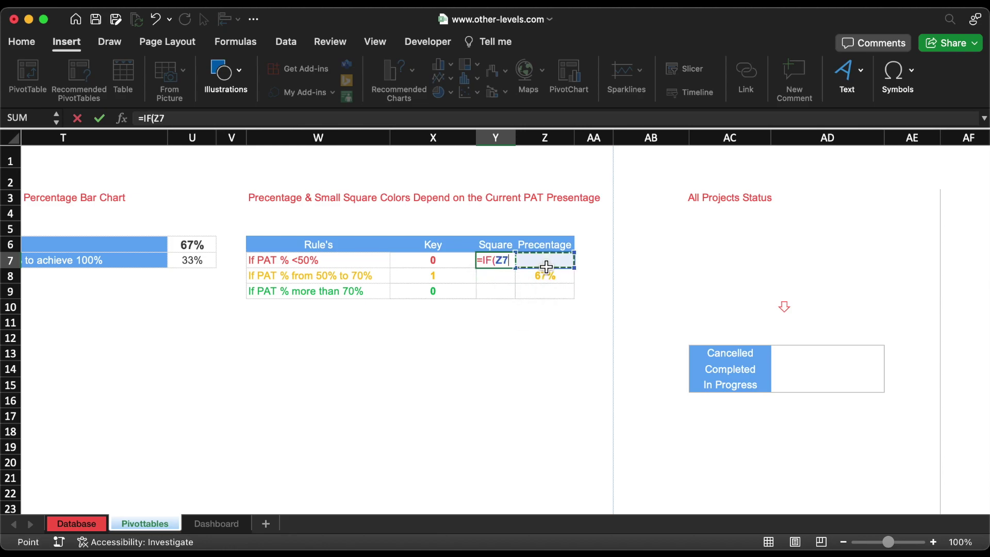
pyautogui.write('<>')
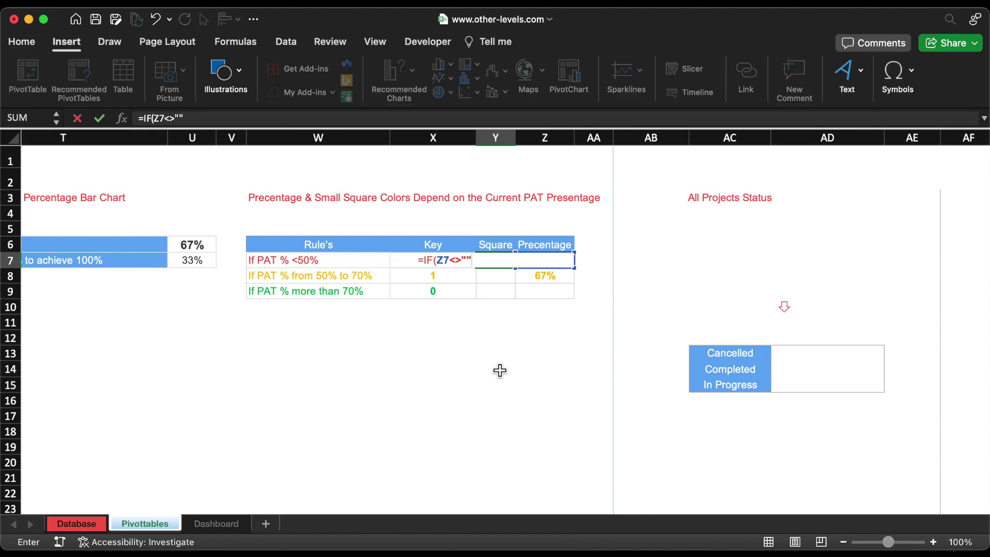
pyautogui.write('"","•","")')
pyautogui.press('Return')
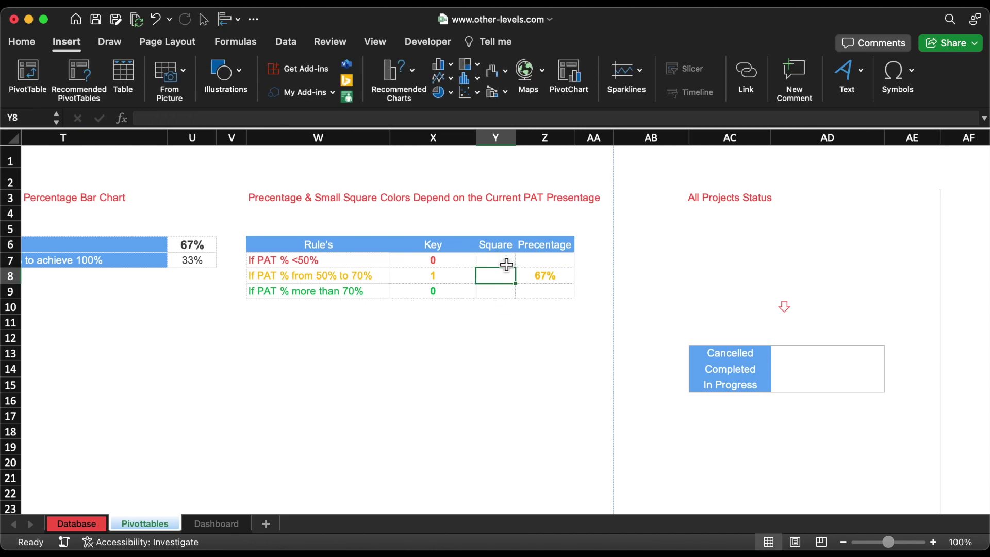
# Fill the Y7 square formula down through Y9 without copying its formatting
pyautogui.click(509, 262)
pyautogui.moveTo(519, 271); pyautogui.dragTo(518, 296)
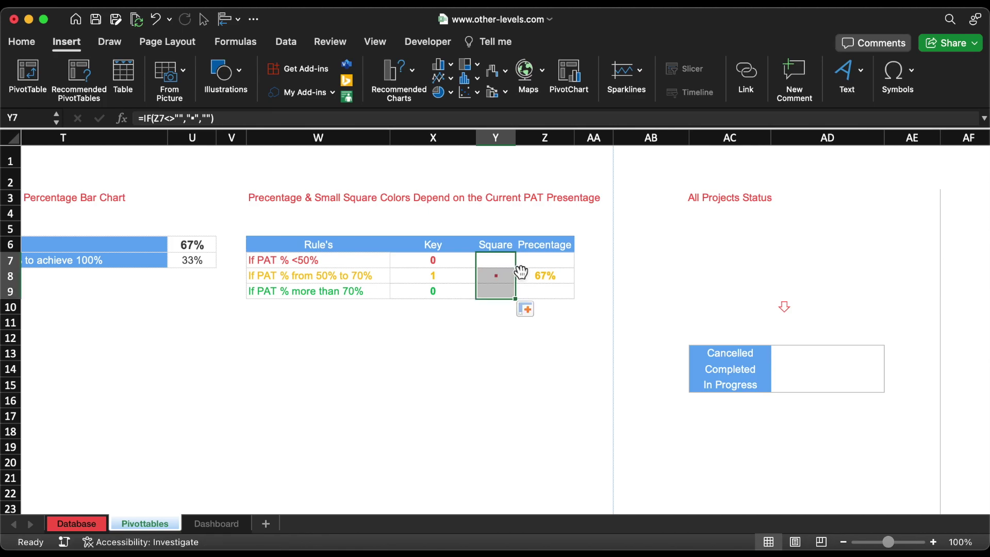
pyautogui.click(528, 309)
pyautogui.click(565, 367)
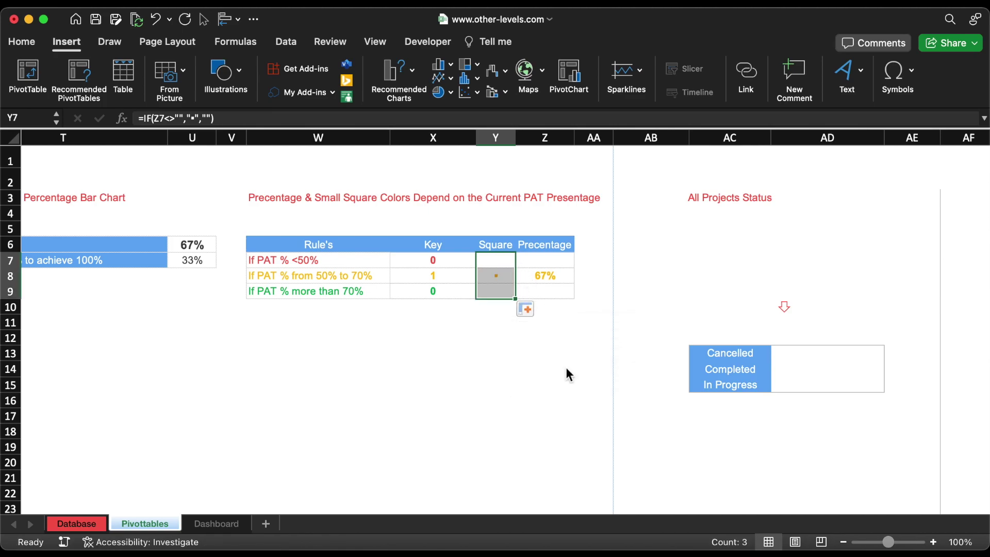
pyautogui.click(433, 338)
# Duplicate the linked 67% text box on the Dashboard sheet twice, stacking the two copies below the original
pyautogui.click(216, 524)
pyautogui.click(240, 367)
pyautogui.moveTo(240, 367); pyautogui.dragTo(233, 433)
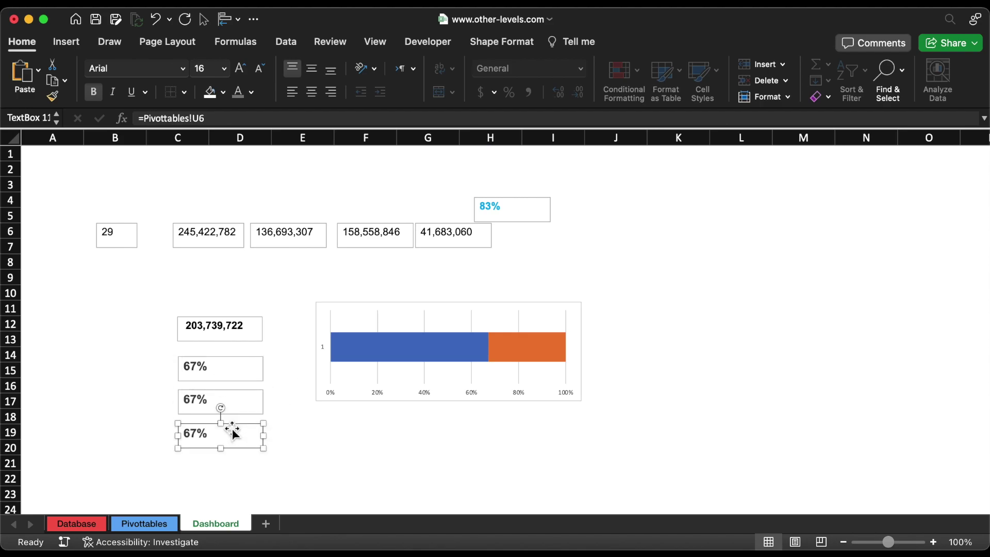
# Relink the uppermost of the three 67% text boxes to =Pivottables!Z7
pyautogui.click(240, 368)
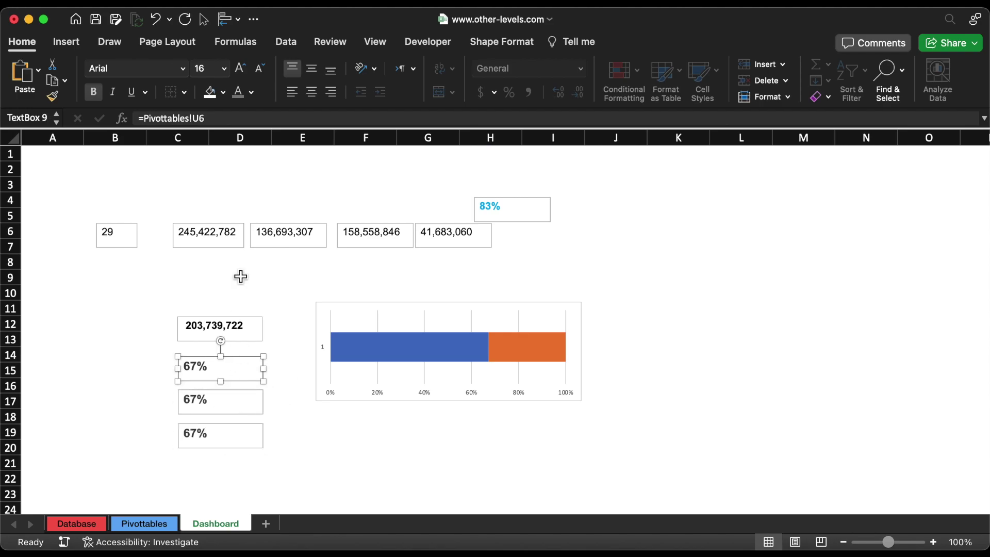
pyautogui.click(240, 118)
pyautogui.press('super+a')
pyautogui.write('=')
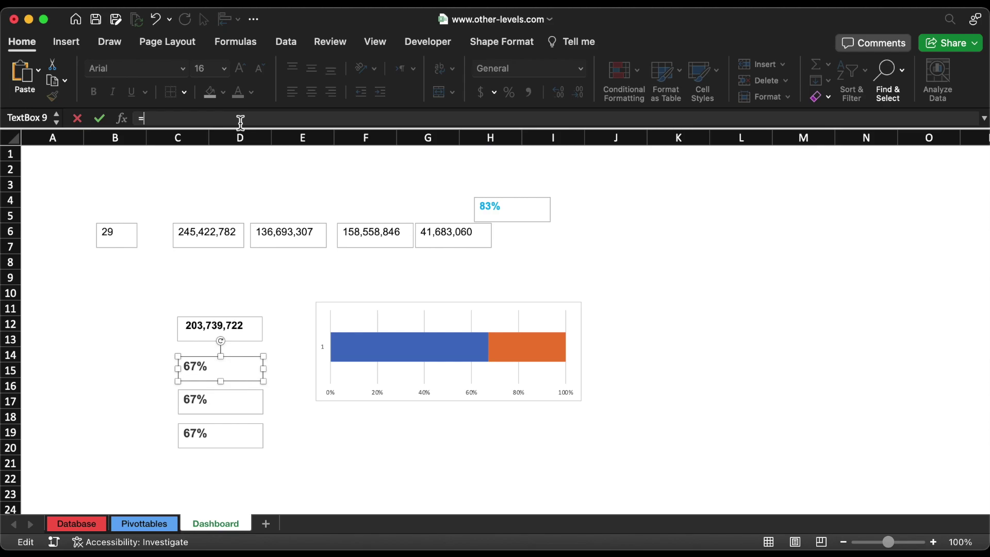
pyautogui.click(149, 523)
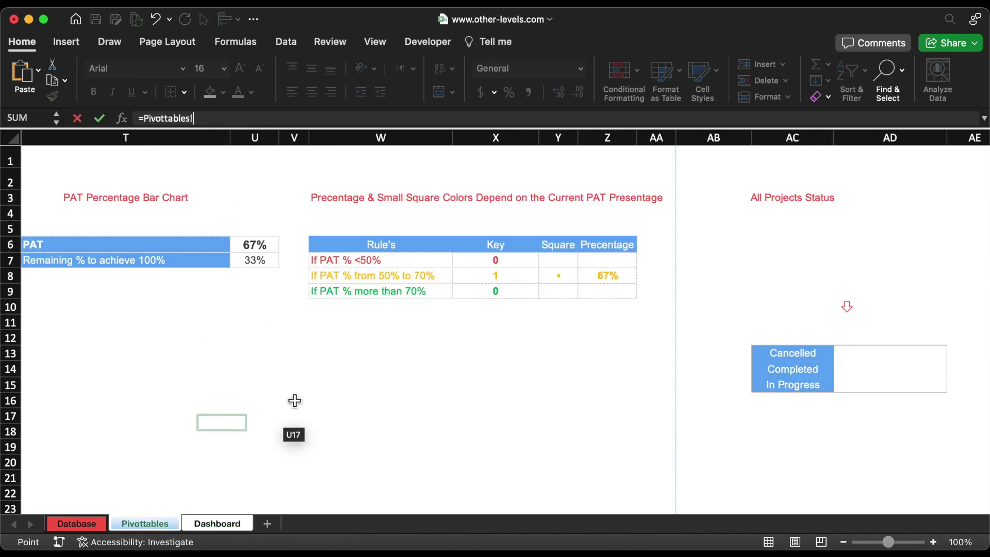
pyautogui.click(624, 260)
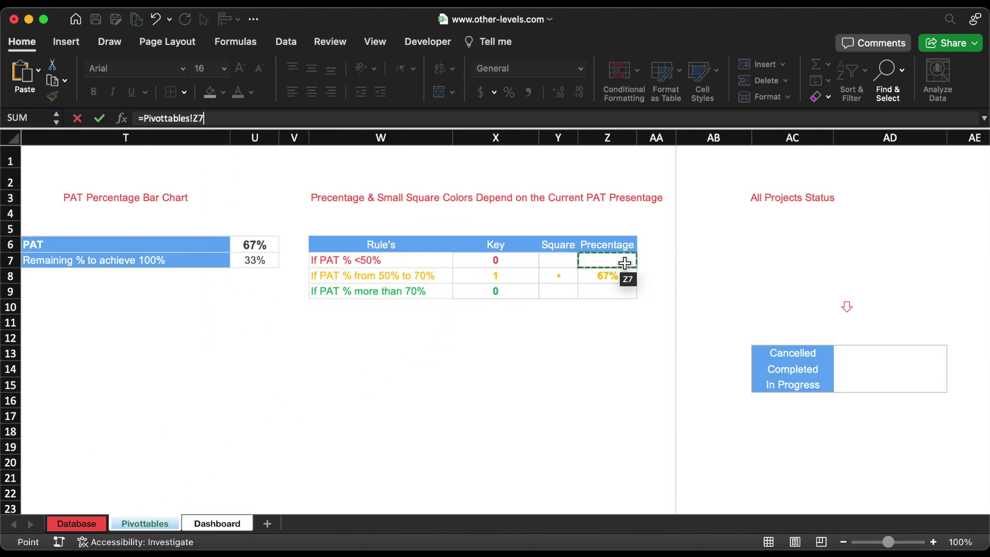
pyautogui.press('Return')
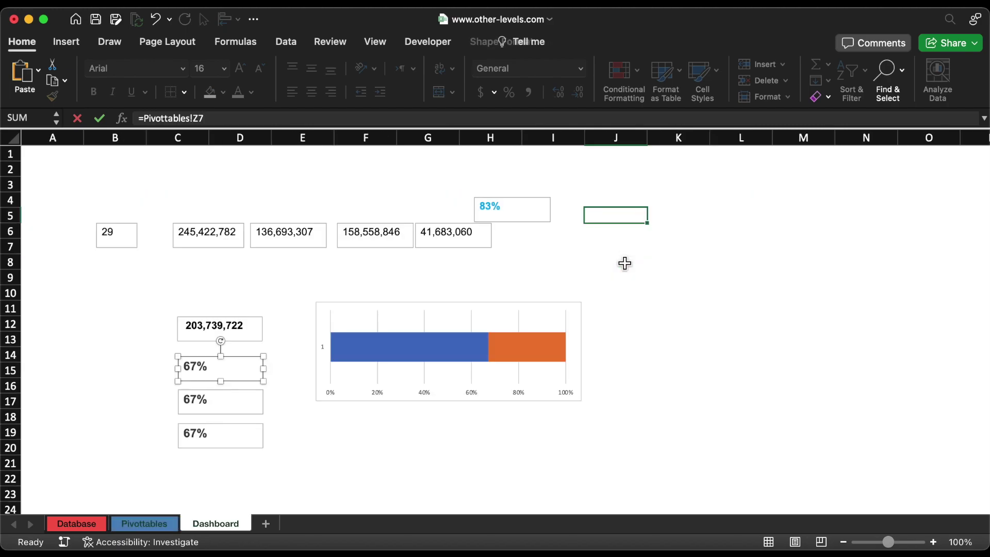
# Relink the middle 67% text box to =Pivottables!Z8
pyautogui.click(242, 410)
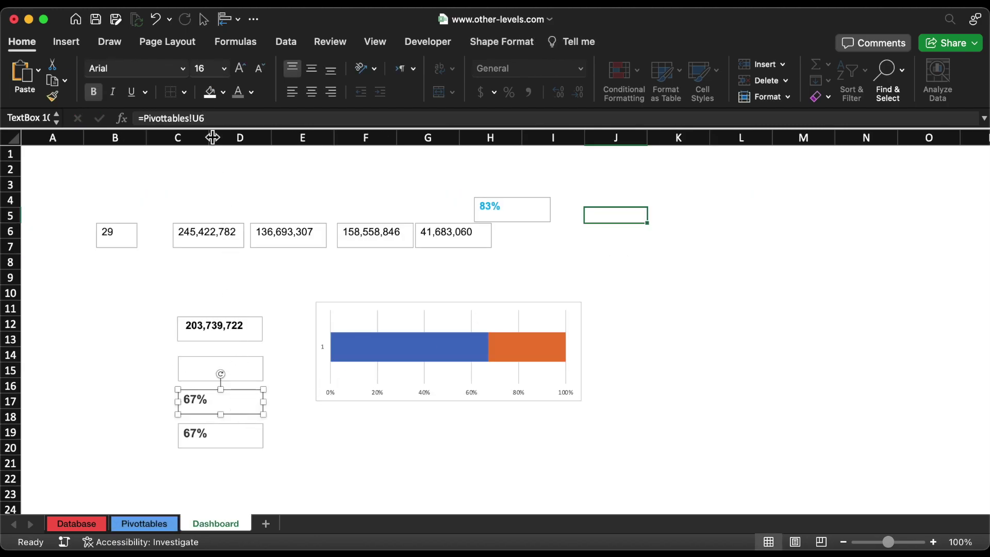
pyautogui.click(227, 120)
pyautogui.moveTo(141, 119); pyautogui.dragTo(228, 118)
pyautogui.press('BackSpace')
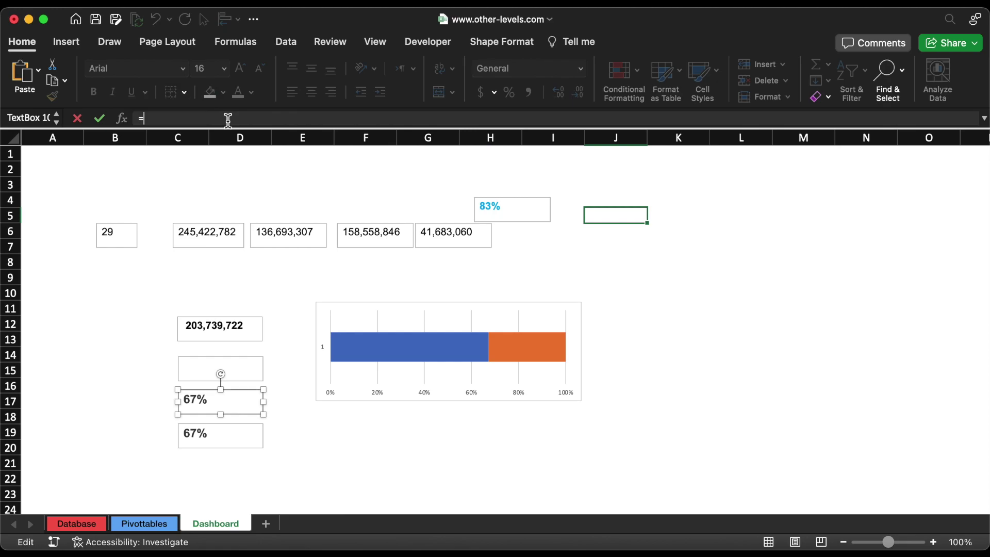
pyautogui.click(144, 523)
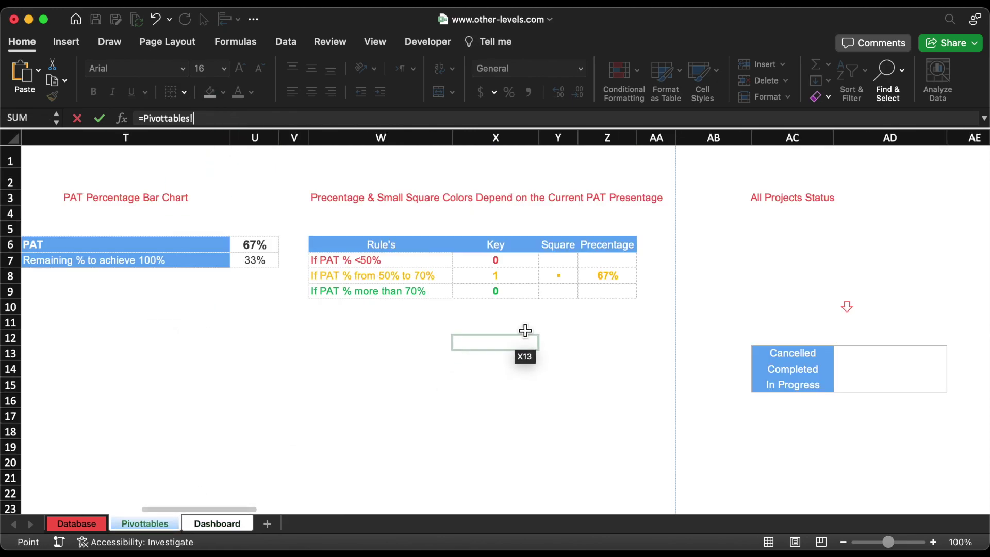
pyautogui.click(609, 280)
pyautogui.press('Return')
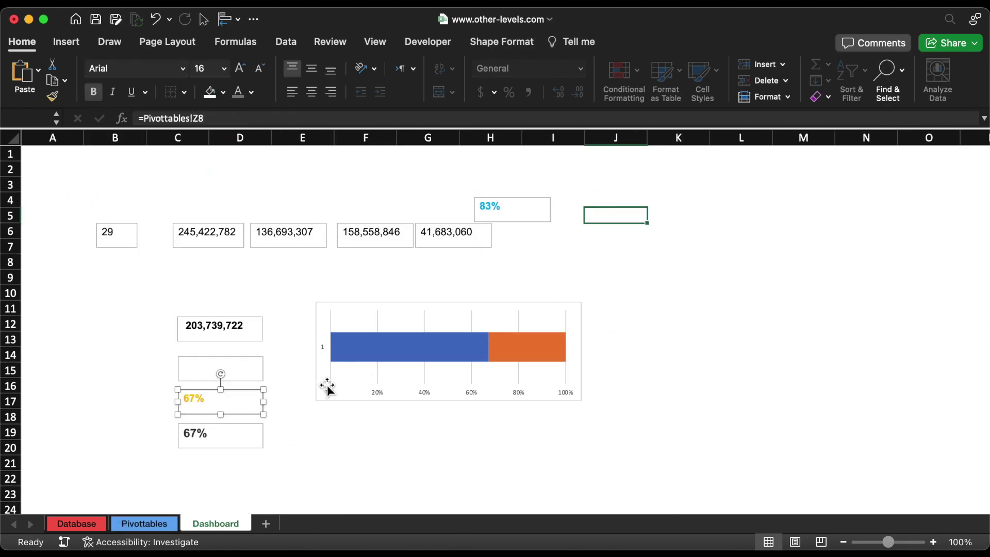
# Relink the lowest 67% text box to =Pivottables!Z9
pyautogui.click(246, 438)
pyautogui.moveTo(140, 119); pyautogui.dragTo(223, 118)
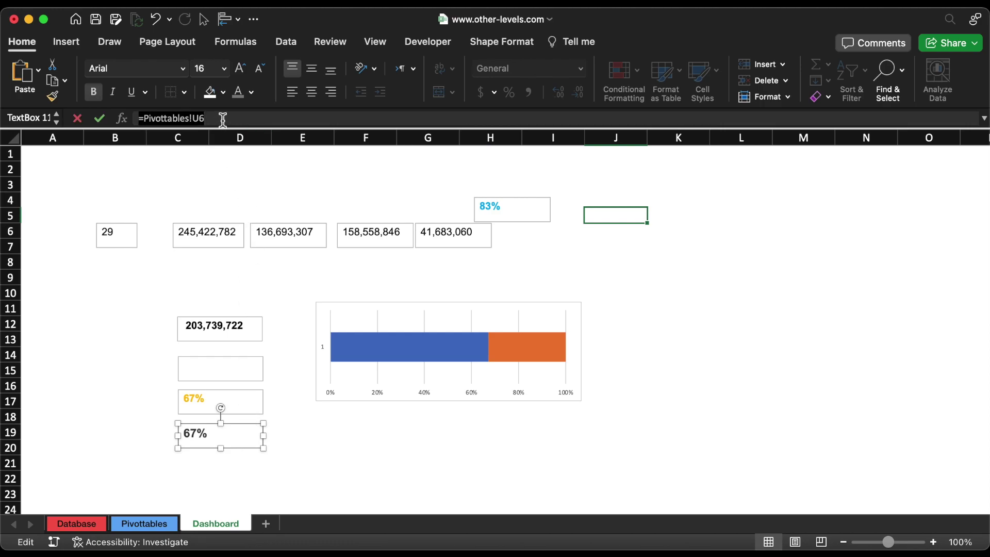
pyautogui.press('BackSpace')
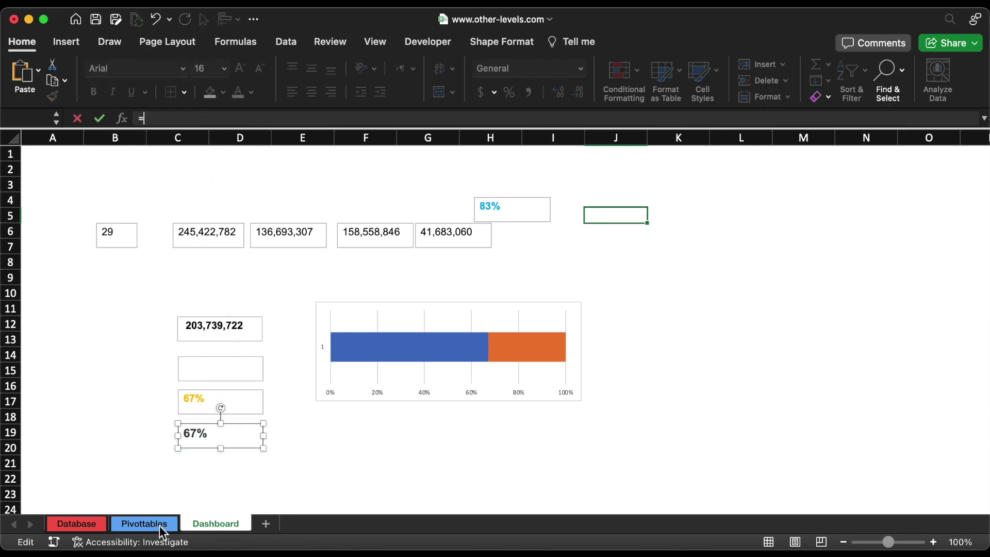
pyautogui.click(149, 524)
pyautogui.click(611, 291)
pyautogui.press('Return')
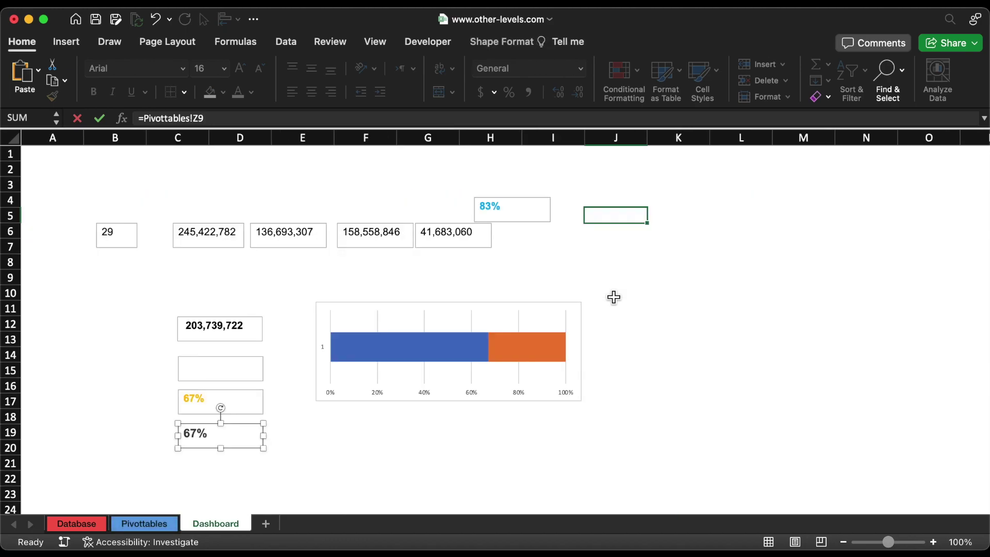
# Duplicate the three percentage text boxes together, placing the copies alongside the originals around column B
pyautogui.keyDown('shift'); pyautogui.click(230, 368); pyautogui.keyUp('shift')
pyautogui.keyDown('shift'); pyautogui.click(228, 400); pyautogui.keyUp('shift')
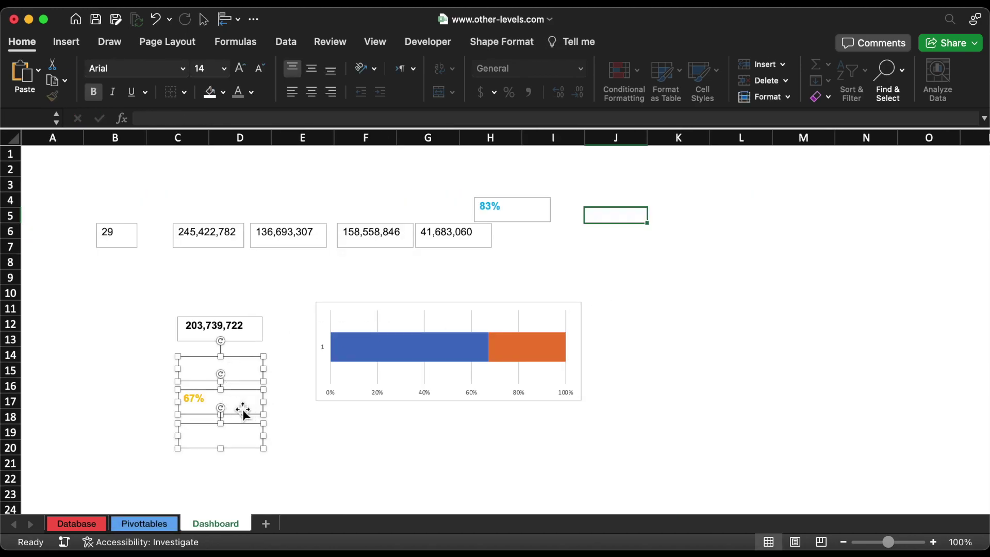
pyautogui.moveTo(240, 408); pyautogui.dragTo(140, 407)
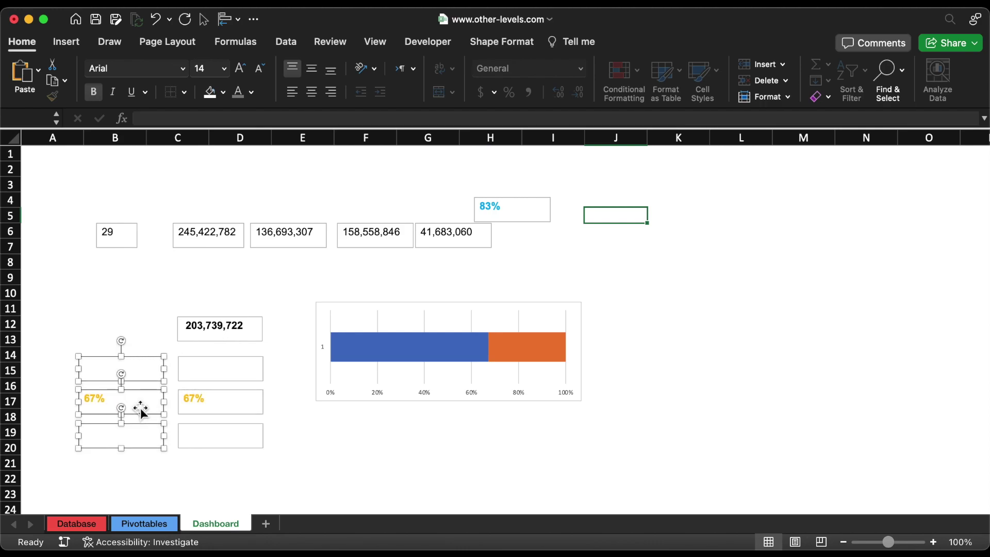
# Relink the uppermost text box of the copied column to =Pivottables!Y7
pyautogui.click(137, 361)
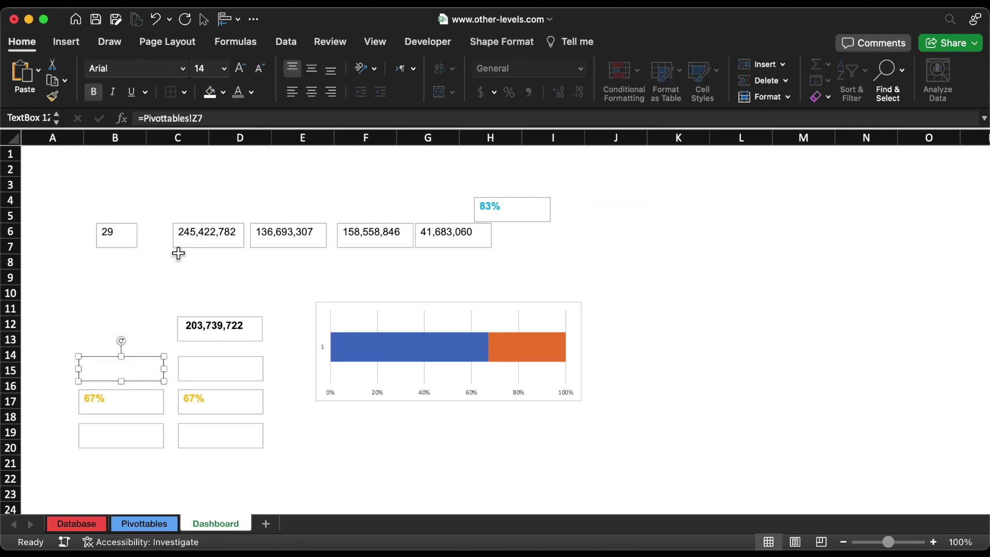
pyautogui.click(199, 118)
pyautogui.press('BackSpace')
pyautogui.write('Y')
pyautogui.press('Return')
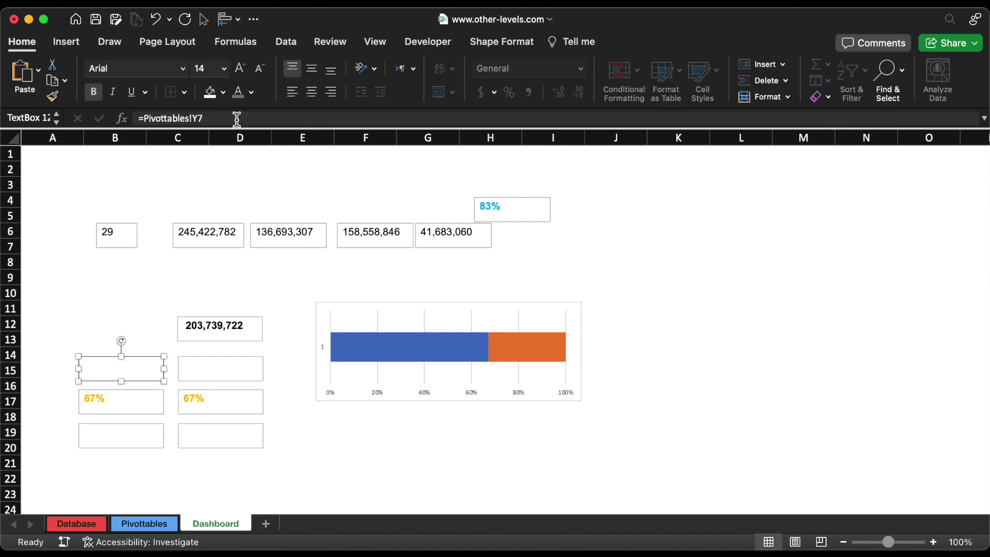
# Relink the middle text box of the copied column to =Pivottables!Y8
pyautogui.click(130, 405)
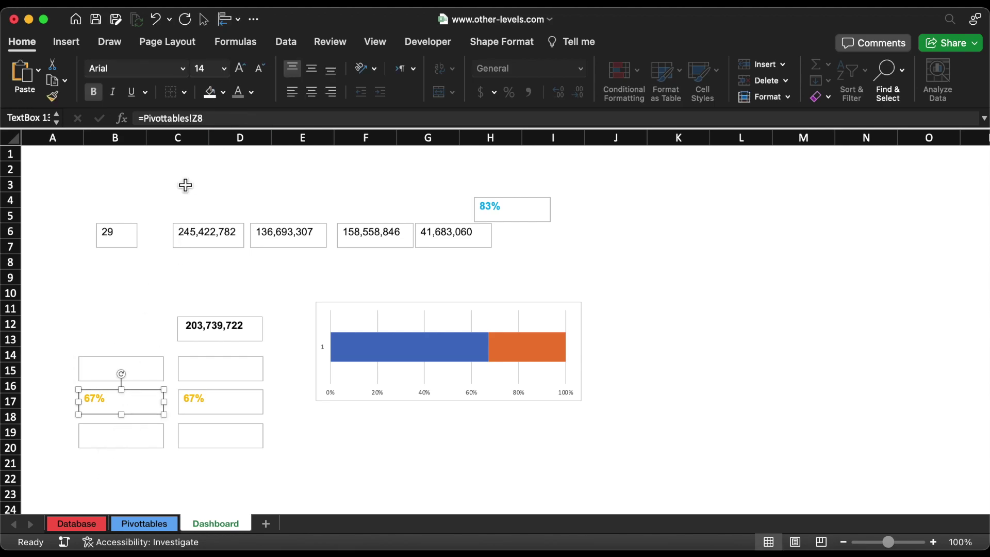
pyautogui.click(198, 118)
pyautogui.write('Y')
pyautogui.press('Return')
# Relink the lowest text box of the copied column to =Pivottables!Y9
pyautogui.click(115, 442)
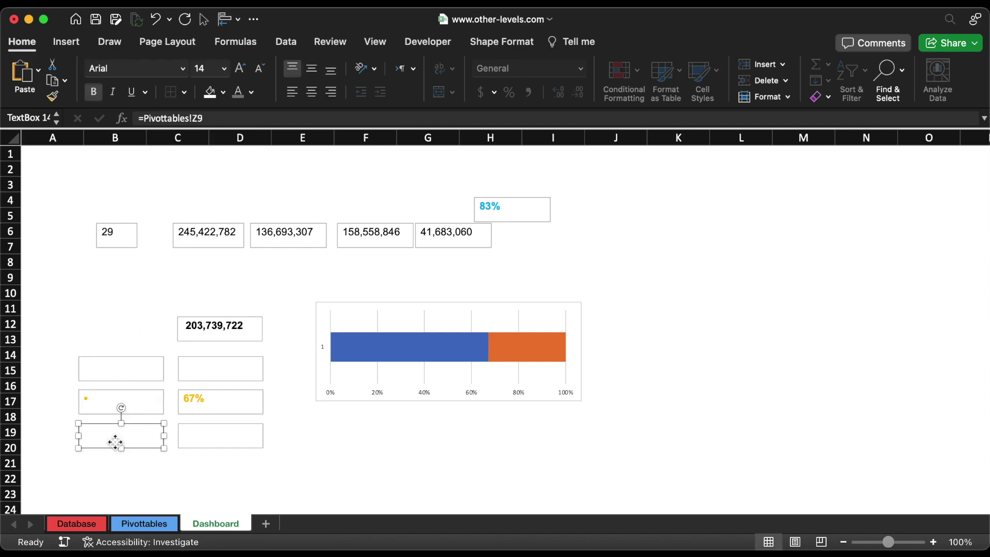
pyautogui.click(200, 118)
pyautogui.press('BackSpace')
pyautogui.write('Y')
pyautogui.press('Return')
# Group the three square-symbol text boxes in column B into one object
pyautogui.keyDown('shift'); pyautogui.click(147, 406); pyautogui.keyUp('shift')
pyautogui.keyDown('shift'); pyautogui.click(146, 373); pyautogui.keyUp('shift')
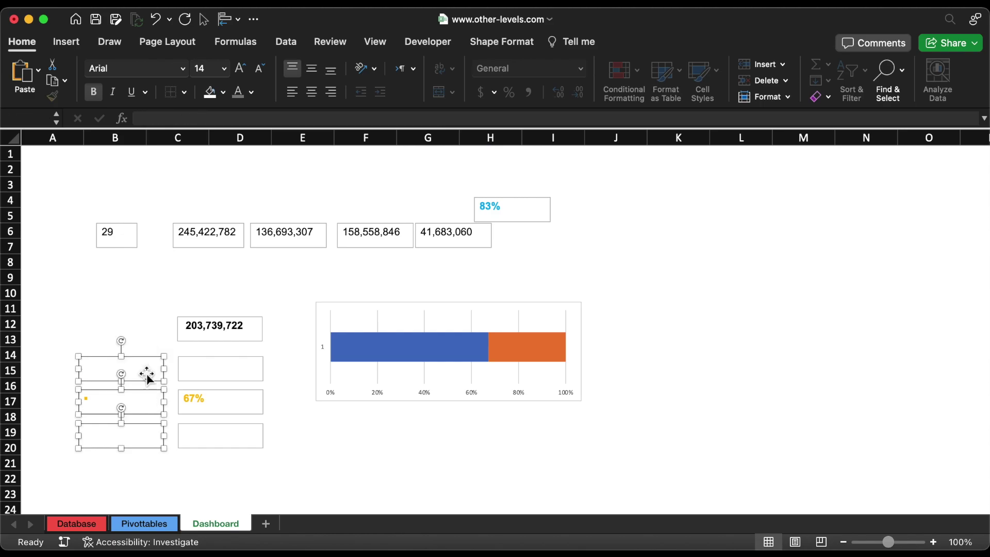
pyautogui.rightClick(147, 376)
pyautogui.moveTo(187, 347)
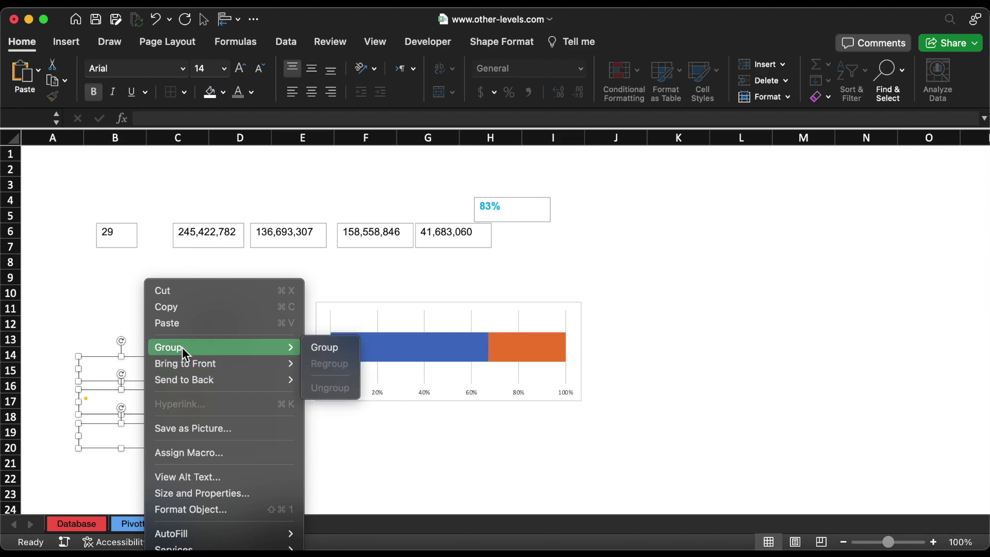
pyautogui.click(320, 347)
# Group the three percentage text boxes linked to Z7, Z8 and Z9, and deselect the group
pyautogui.click(198, 370)
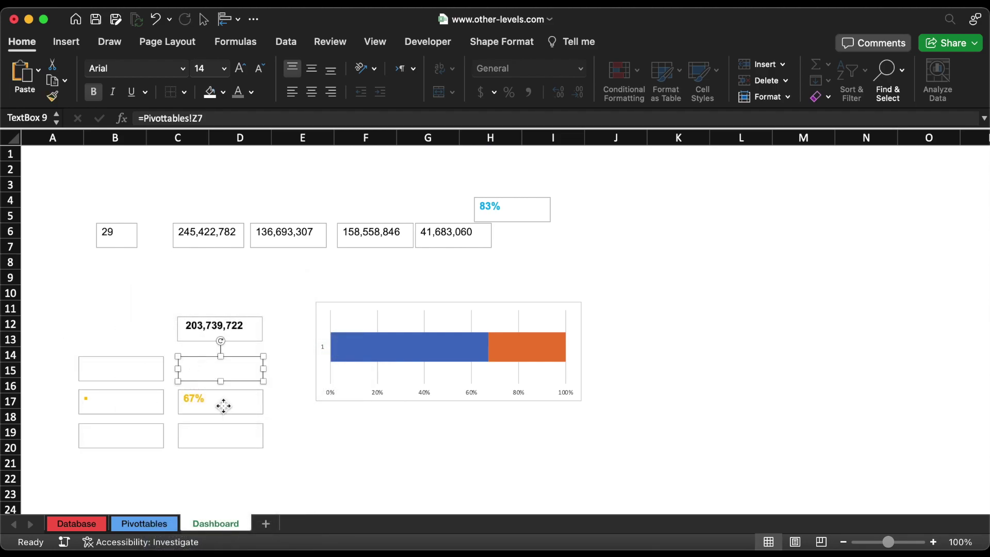
pyautogui.keyDown('shift'); pyautogui.click(226, 408); pyautogui.keyUp('shift')
pyautogui.keyDown('shift'); pyautogui.click(222, 441); pyautogui.keyUp('shift')
pyautogui.rightClick(223, 441)
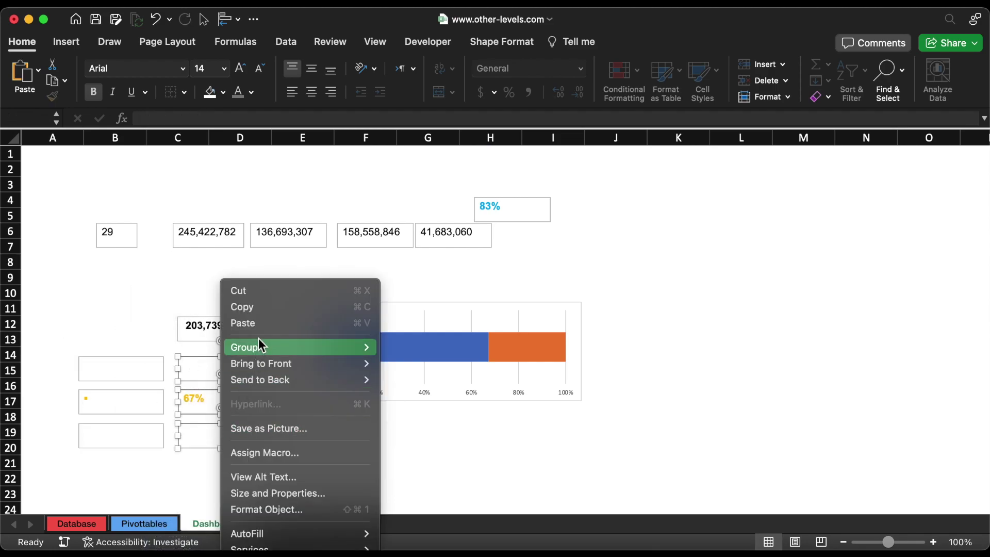
pyautogui.moveTo(265, 345)
pyautogui.click(397, 347)
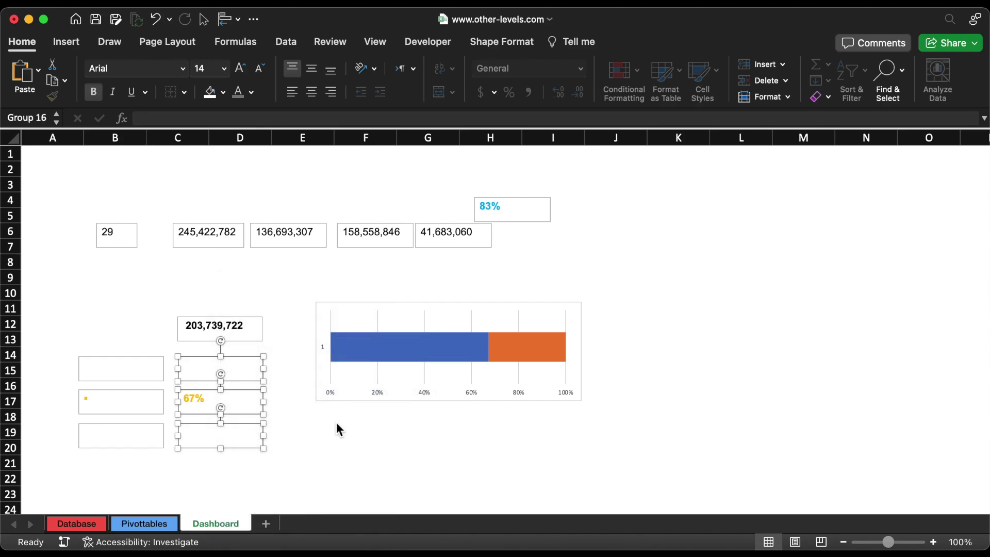
pyautogui.click(364, 420)
pyautogui.press('Up')
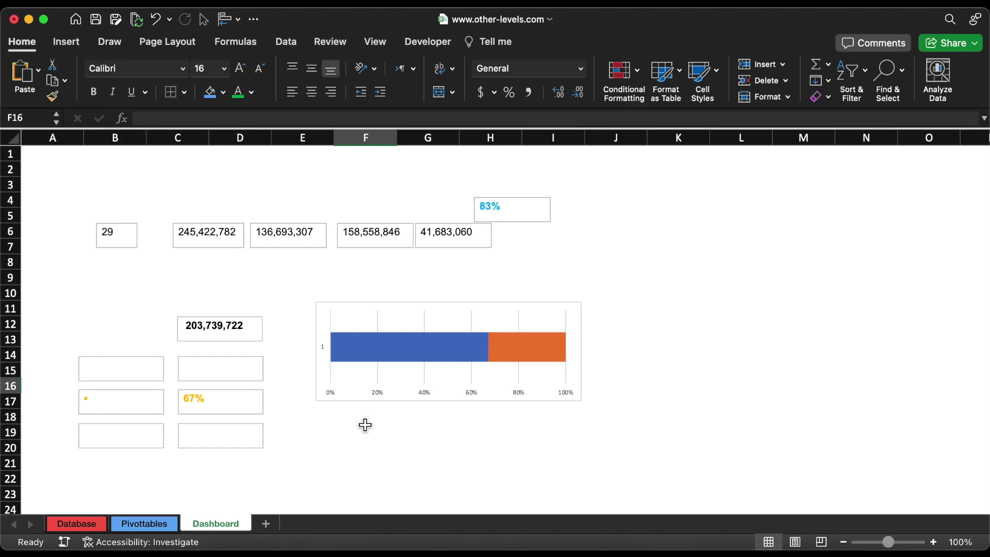